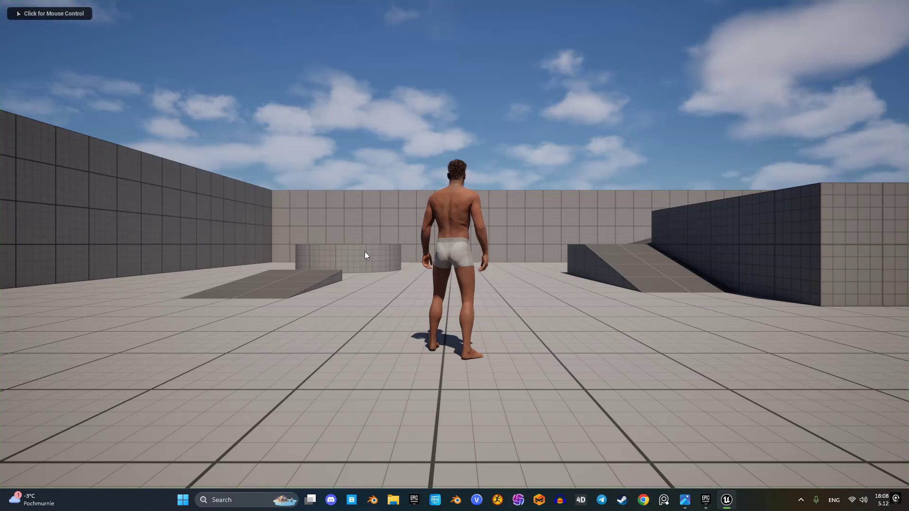
Step: Walk the MetaHuman character around the level in play mode, view it from several sides, and end the play session
left_click(396, 269)
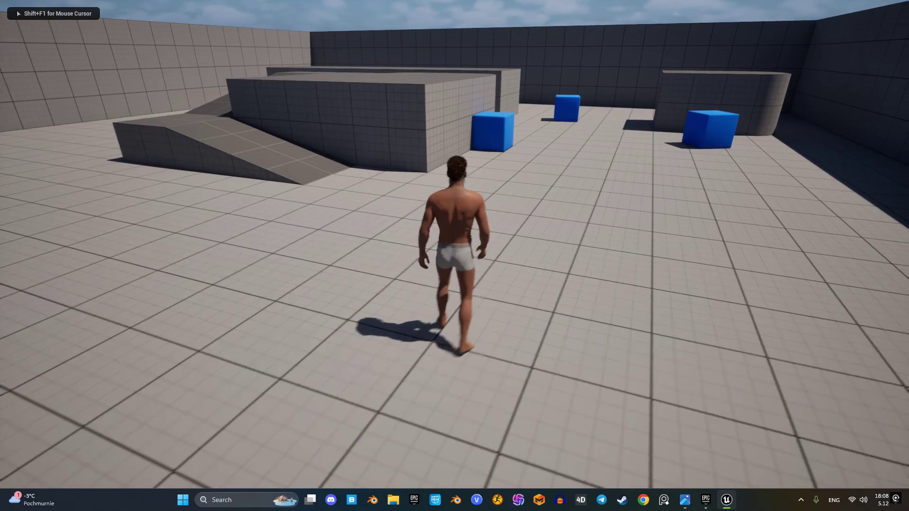
key("w")
key("d")
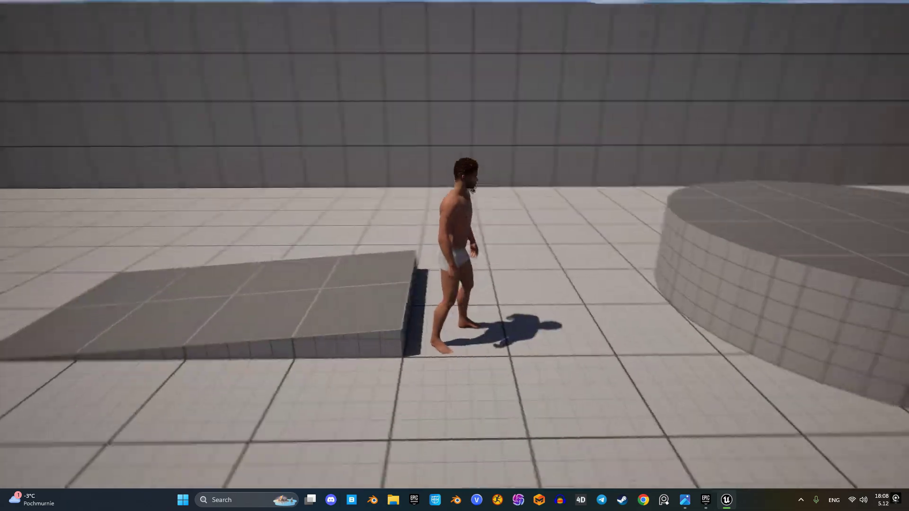
key("w")
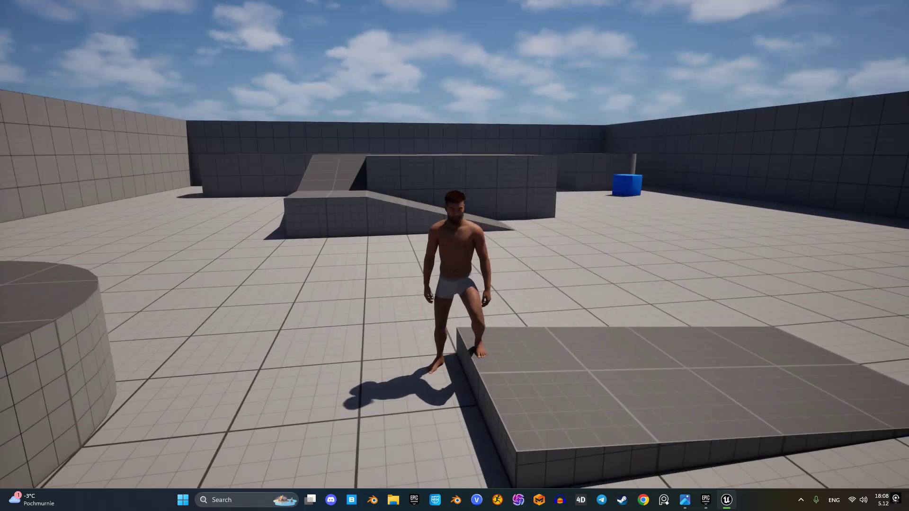
key("Escape")
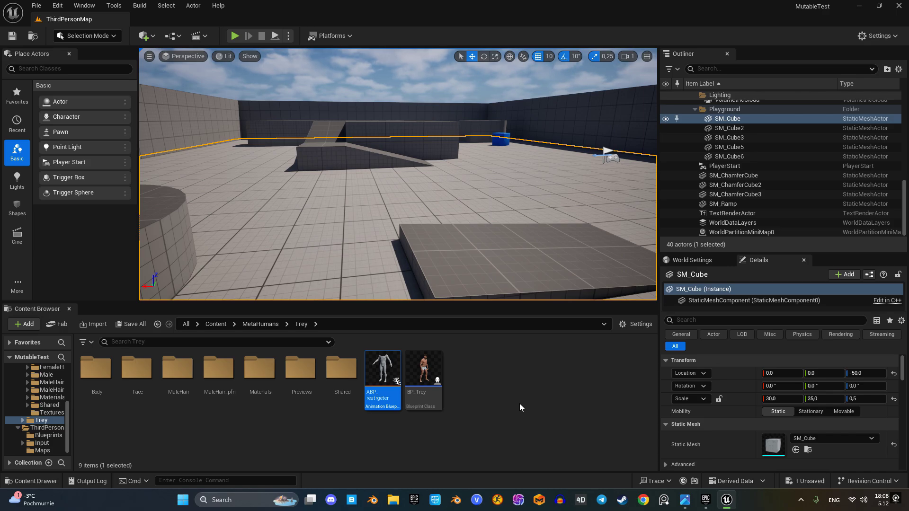
Step: Switch to the Epic Games Launcher, add the Modular Soldier Special Forces asset to the MutableTest project, and return to Unreal Editor
left_click(705, 502)
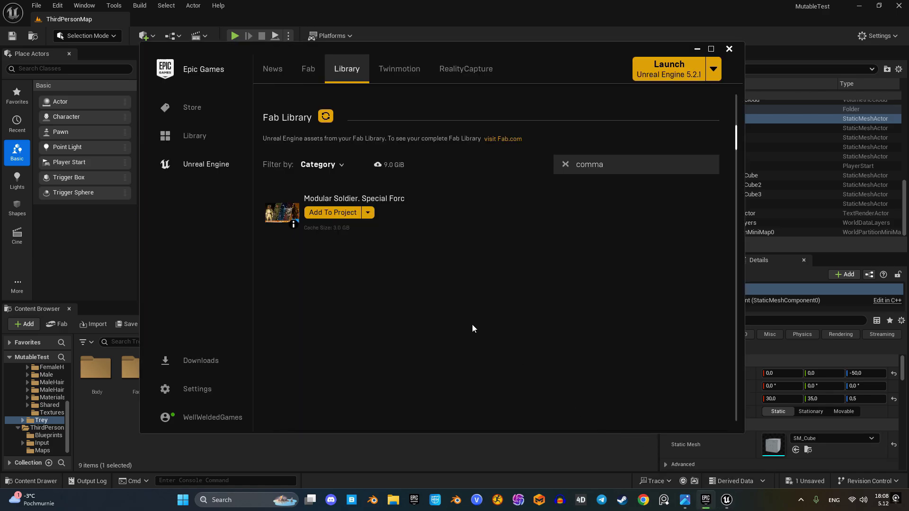
left_click(344, 217)
left_click(372, 151)
type("muta")
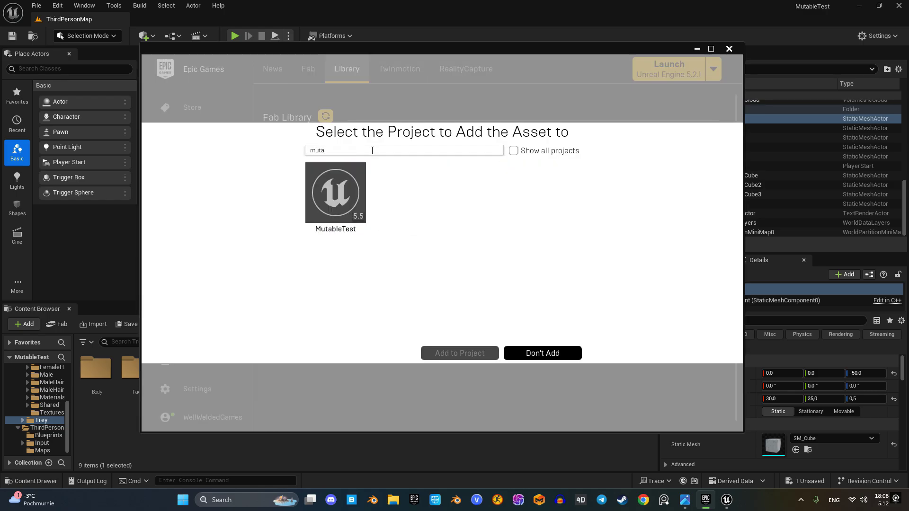
left_click(348, 195)
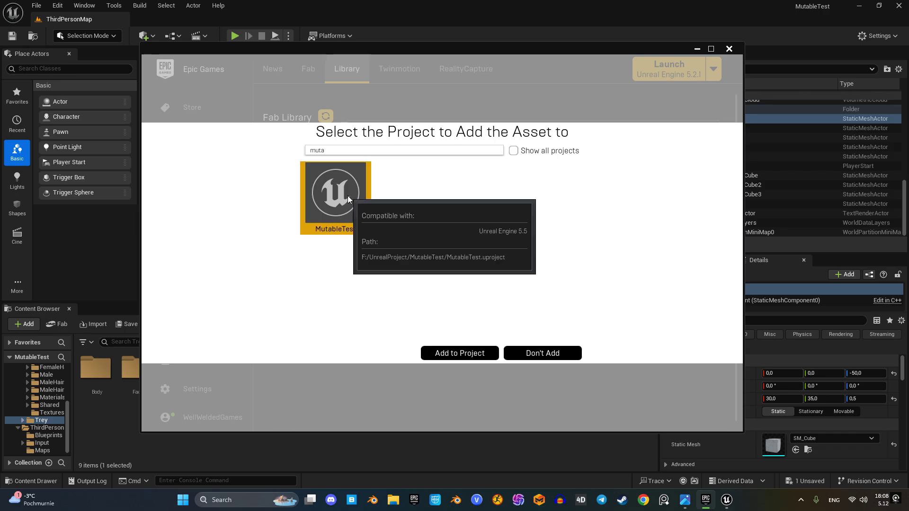
left_click(464, 350)
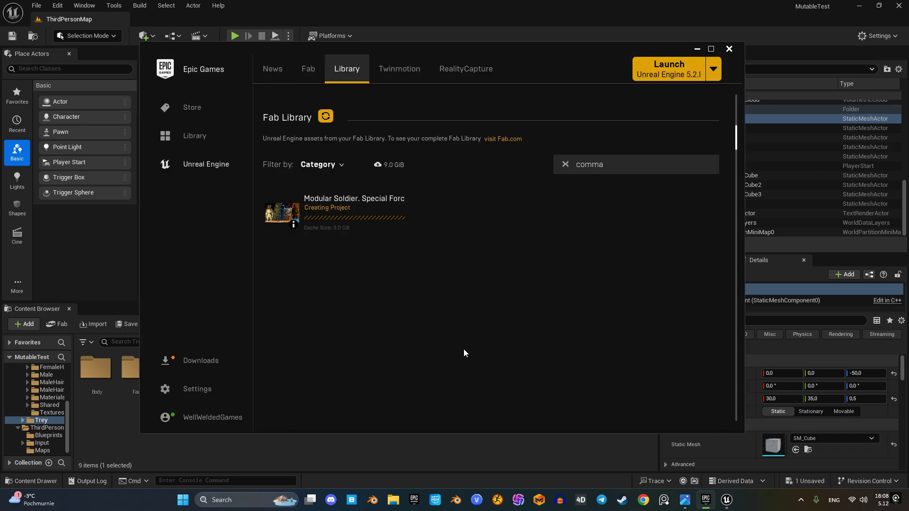
left_click(493, 9)
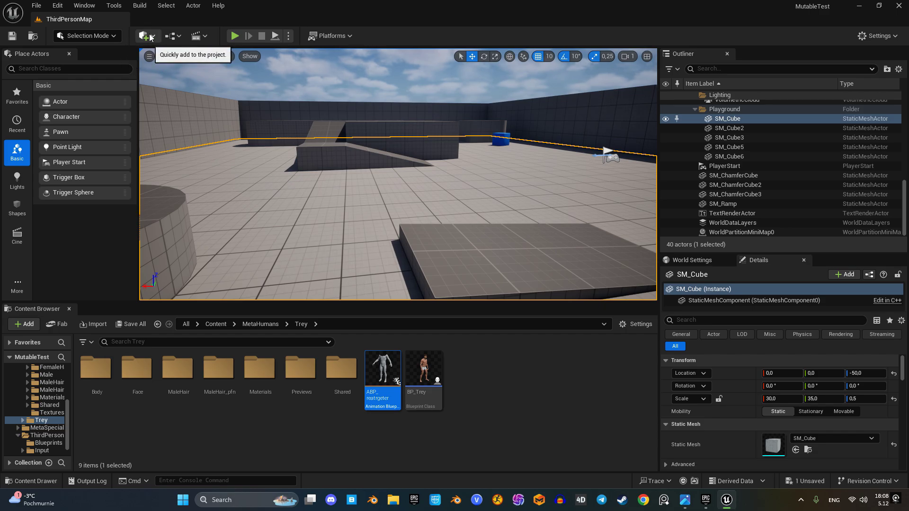
Step: Search the project's plugins for "muta" and enable Groom Extensions For Mutable and Mutable
left_click(58, 6)
left_click(80, 164)
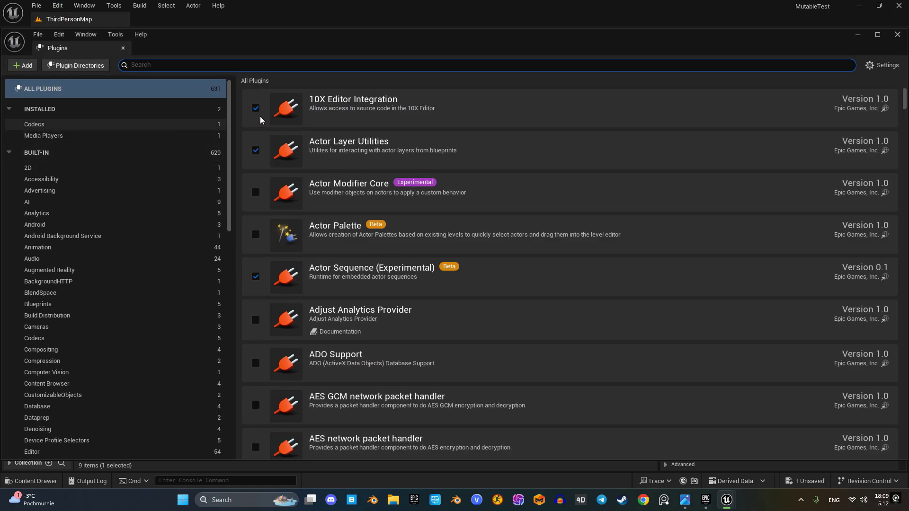
type("muta")
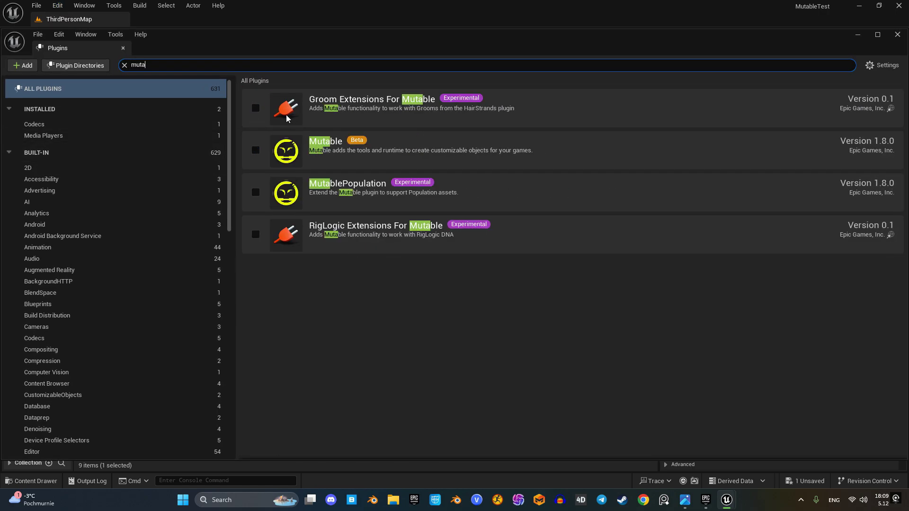
left_click(255, 108)
left_click(529, 274)
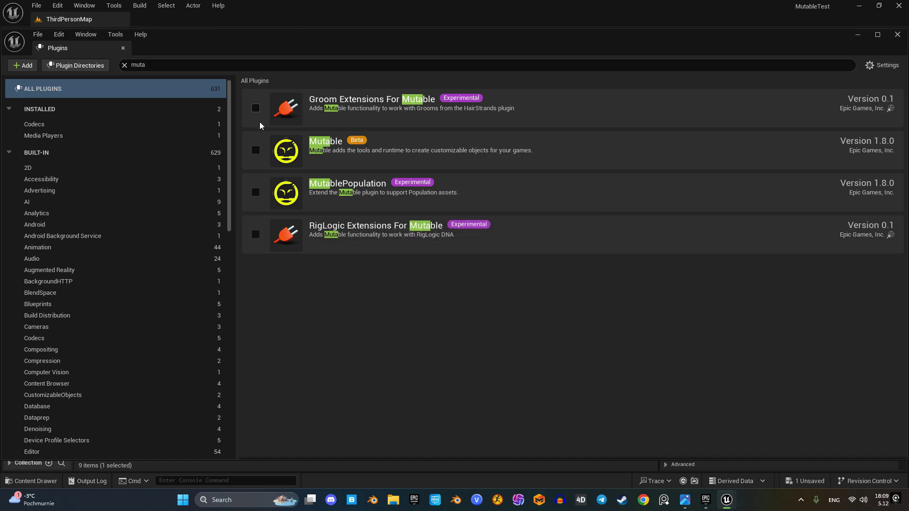
left_click(526, 273)
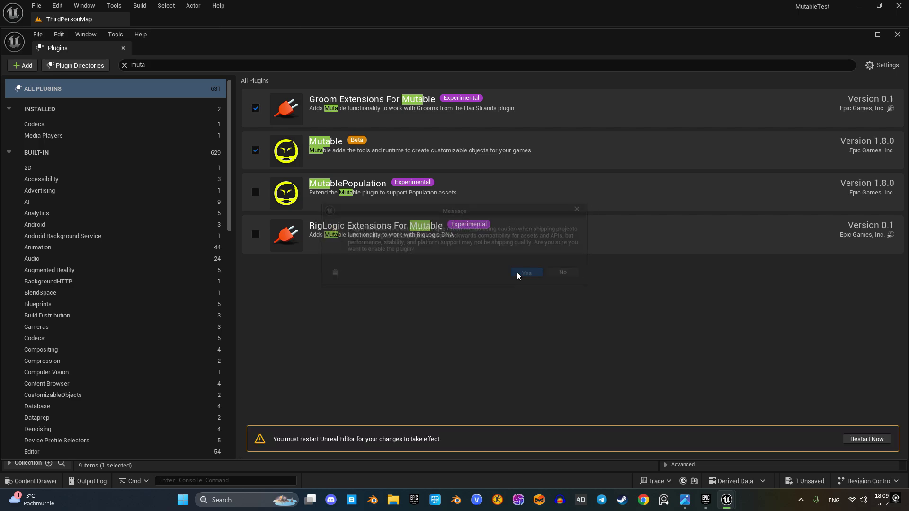
Step: Enable the experimental MutablePopulation and RigLogic Extensions For Mutable plugins
left_click(256, 193)
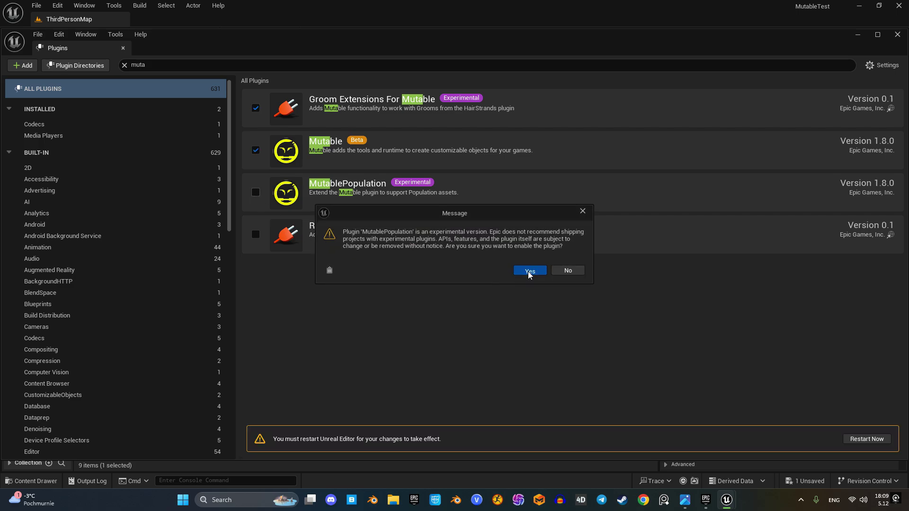
left_click(527, 274)
left_click(256, 235)
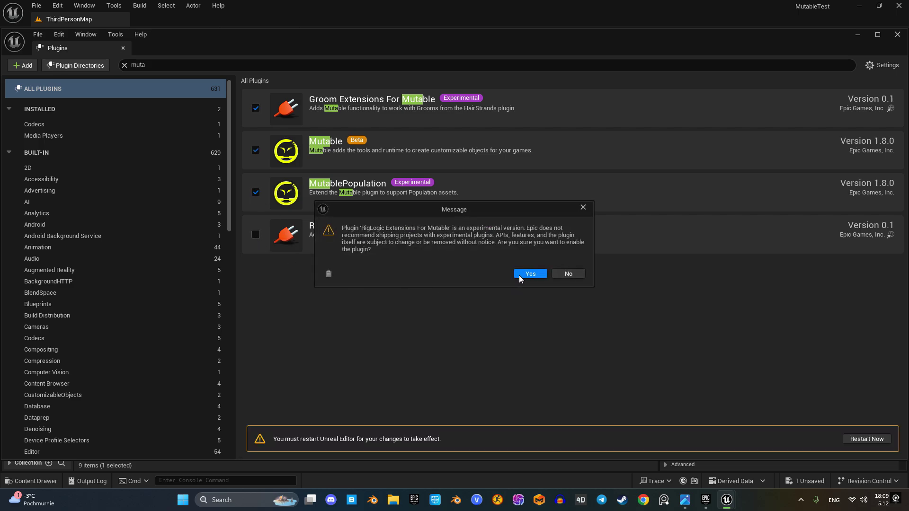
left_click(529, 274)
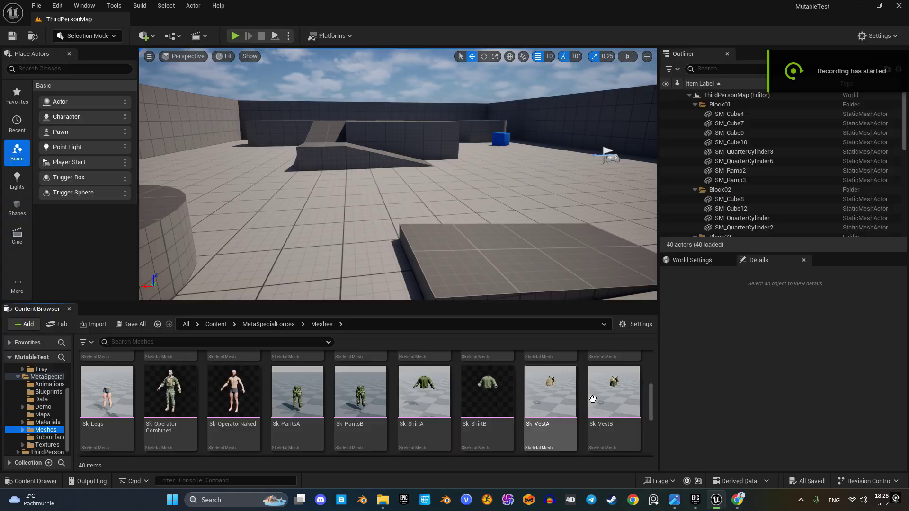
Step: Look through the MetaSpecialForces meshes, collapse that folder, and open the MetaHumans/Trey folder
scroll(421, 397, "down", 3)
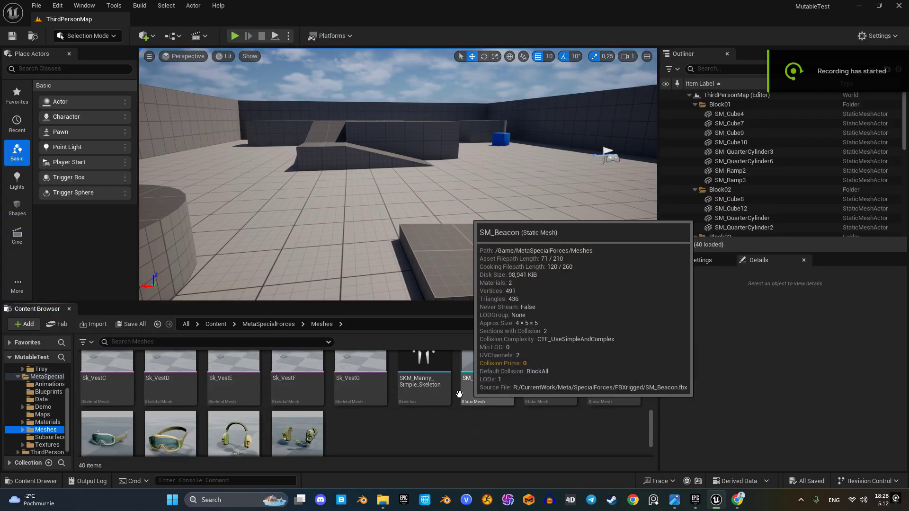
scroll(433, 418, "down", 2)
left_click(38, 422)
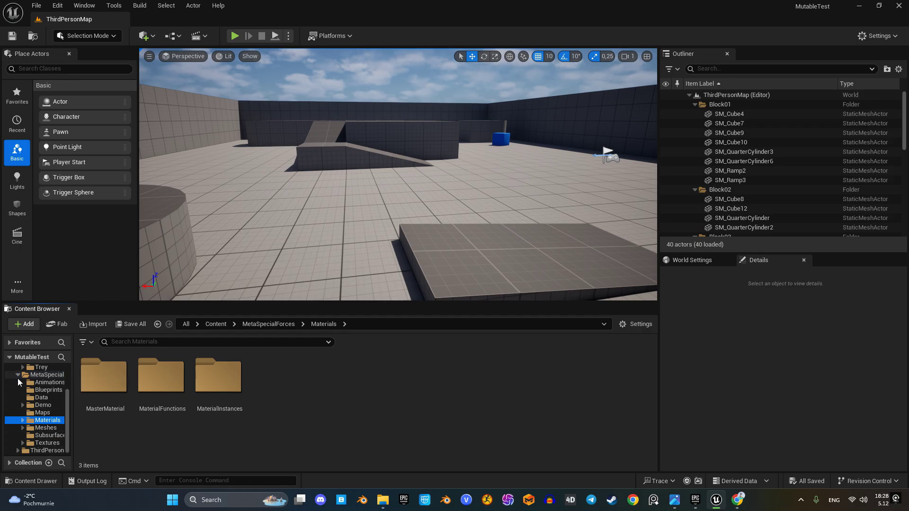
left_click(18, 375)
left_click(42, 416)
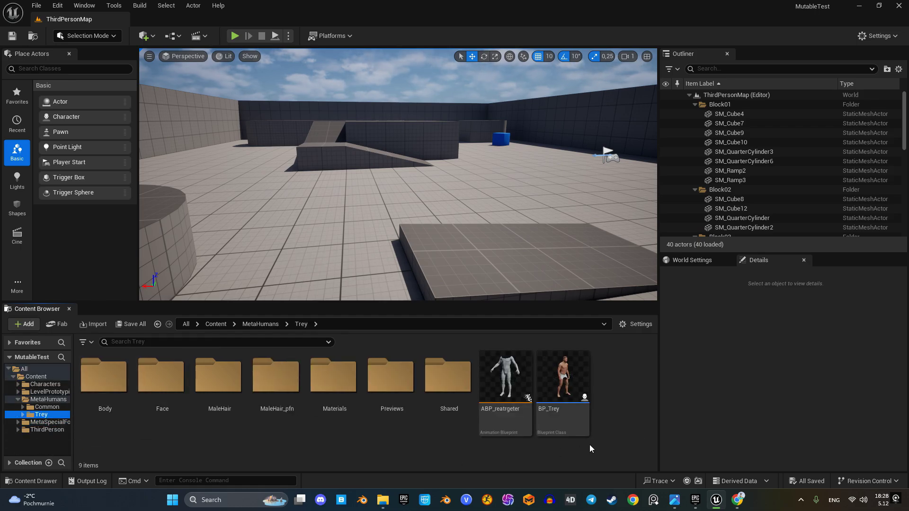
Step: Create a Mutable Customizable Object named CO_Character in the Trey folder
right_click(614, 378)
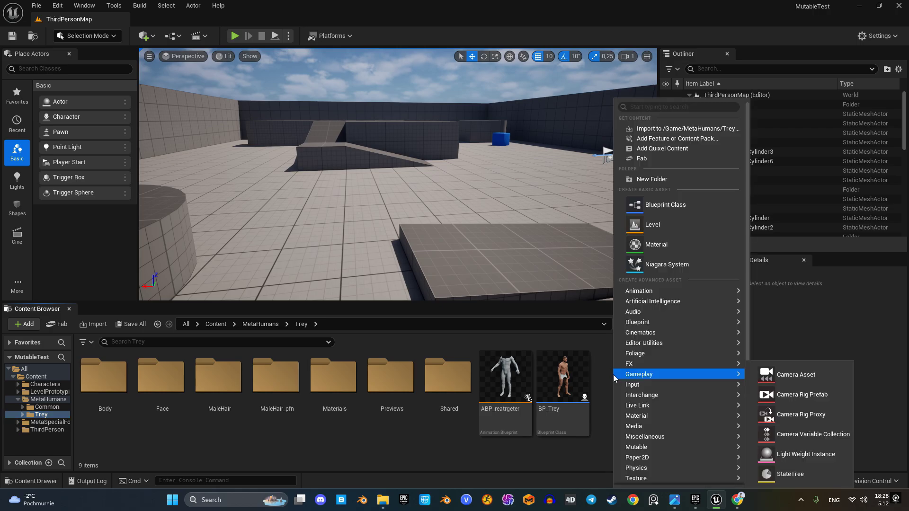
mouse_move(650, 449)
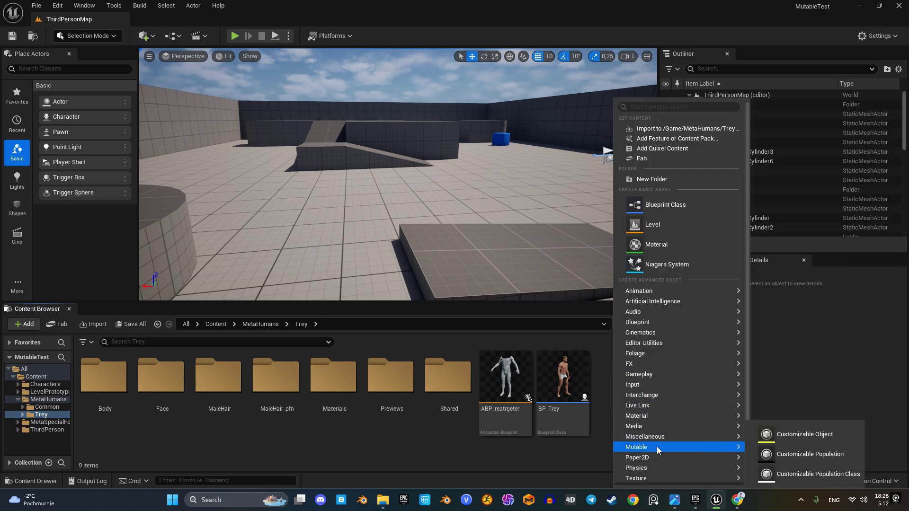
left_click(784, 442)
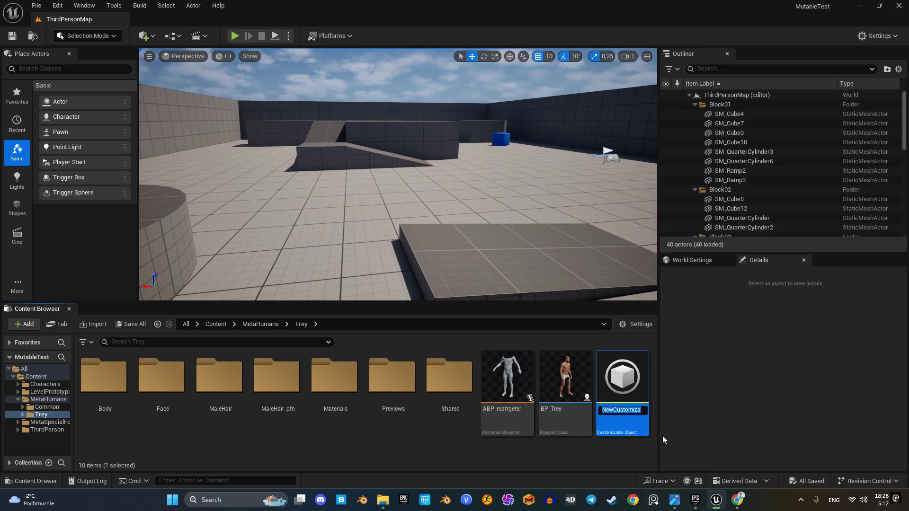
type("CO_Character")
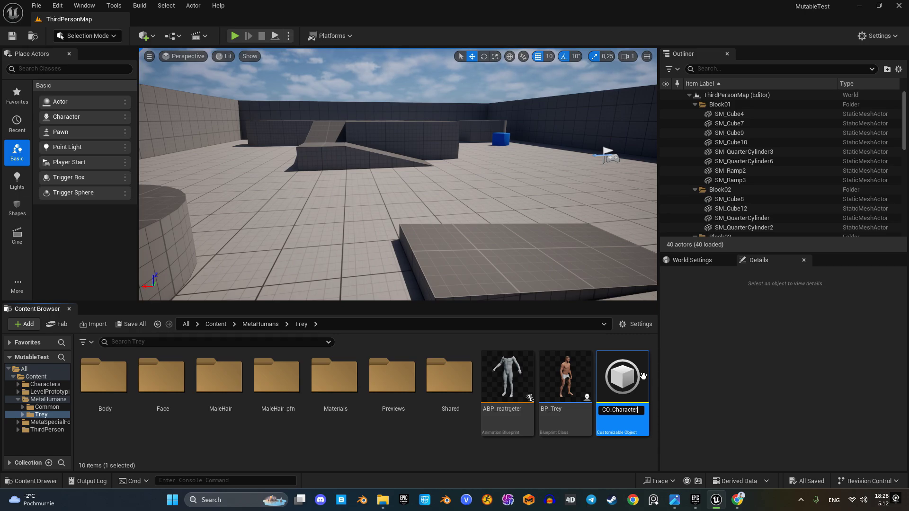
key("Return")
Step: Open CO_Character for editing and add a Skeletal Mesh node to its graph
double_click(641, 376)
scroll(212, 246, "down", 2)
scroll(300, 211, "down", 1)
right_click(64, 200)
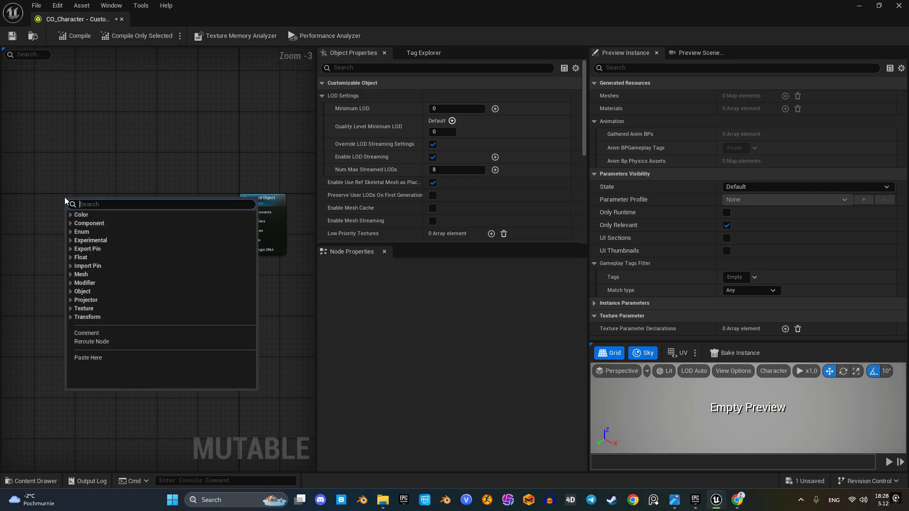
type("ske")
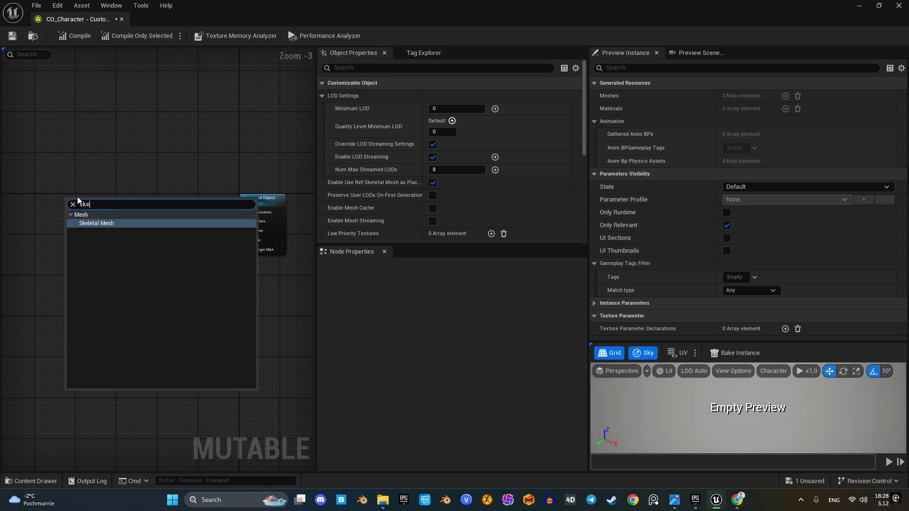
type("leta")
left_click(111, 223)
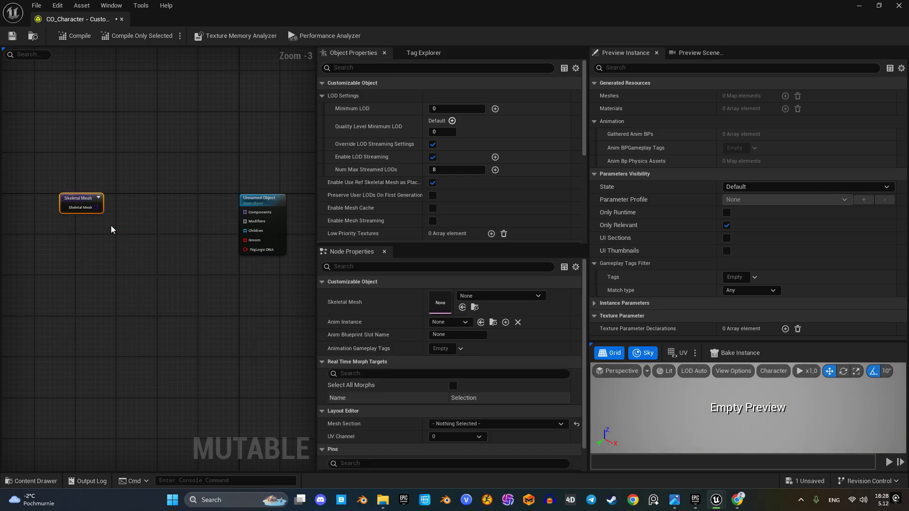
Step: Assign m_tal_nrw_body to the Skeletal Mesh node and move the node farther from the Unnamed Object node
left_click(489, 296)
left_click(525, 183)
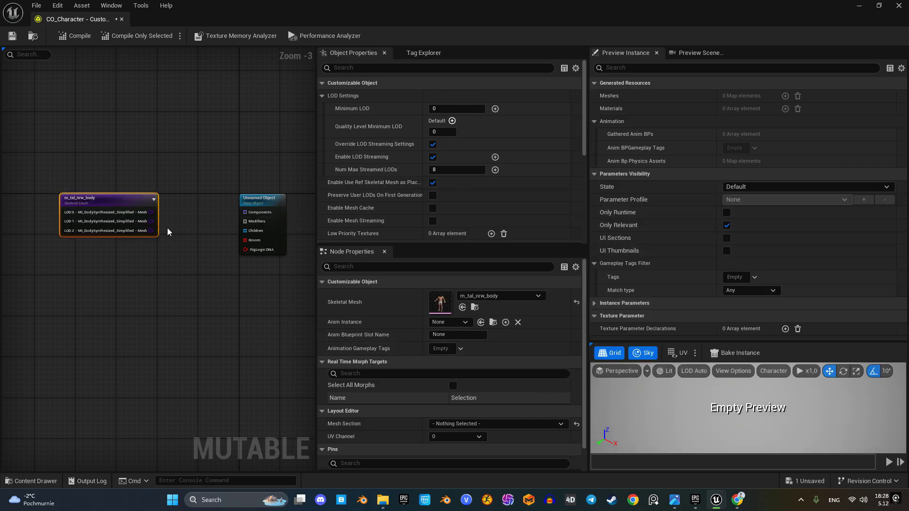
left_click_drag(133, 205, 77, 194)
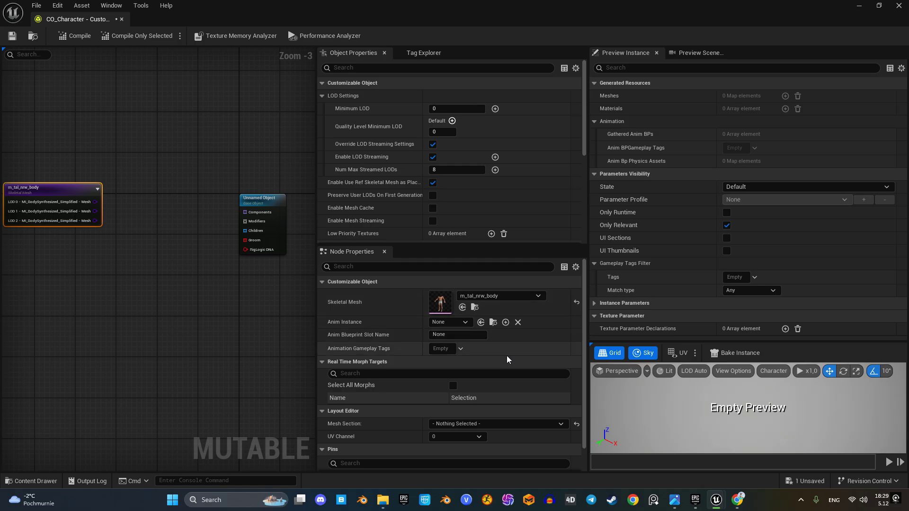
Step: Sort the m_tal_nrw_body node's pins by type and hide its LOD 1 and LOD 2 mesh pins
scroll(507, 355, "down", 6)
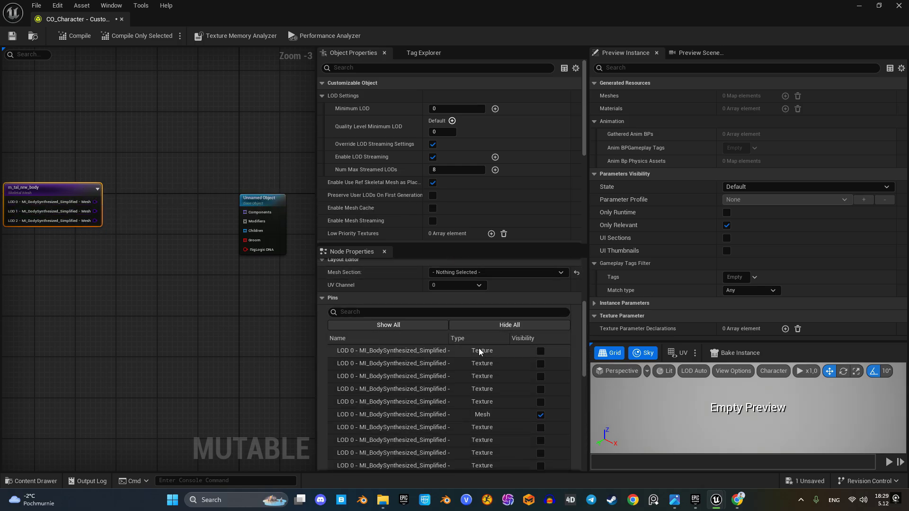
left_click(470, 339)
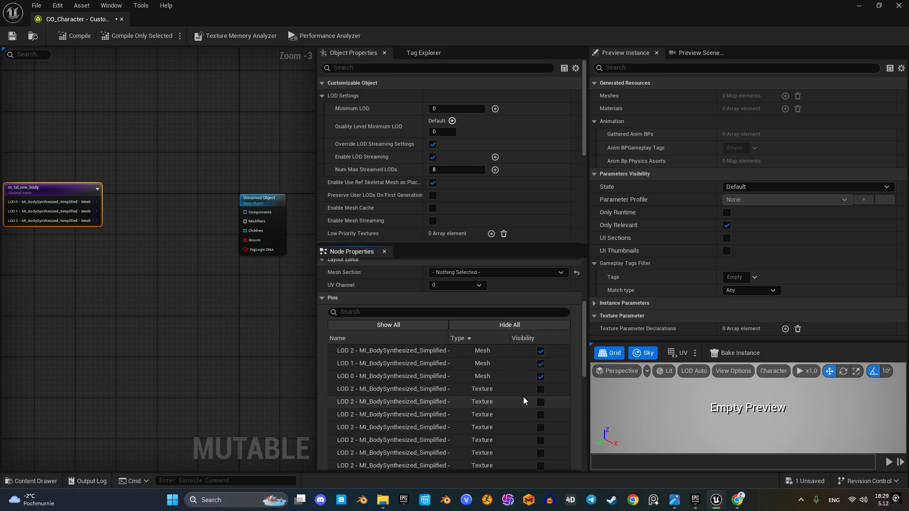
left_click(540, 364)
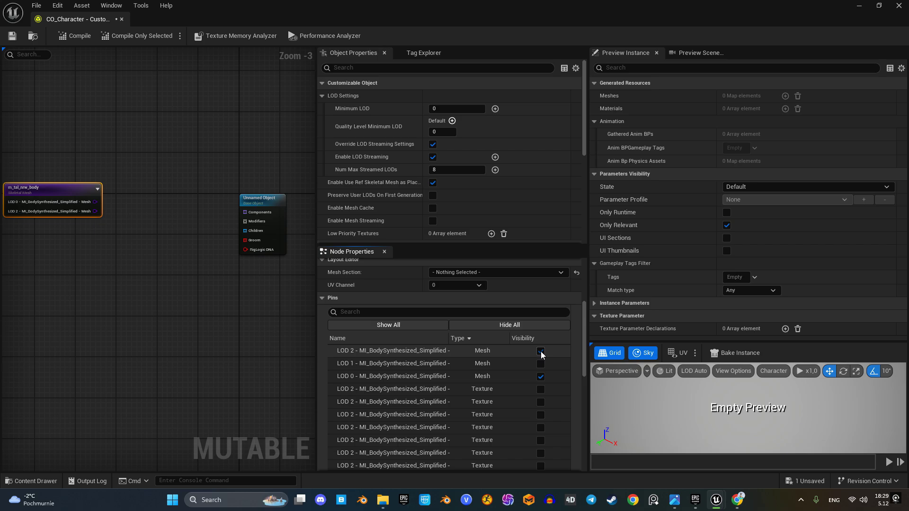
left_click(541, 351)
Step: Add a Mesh Section node connected to the body's LOD 0 mesh pin and place it beside the m_tal_nrw_body node
left_click_drag(95, 202, 127, 201)
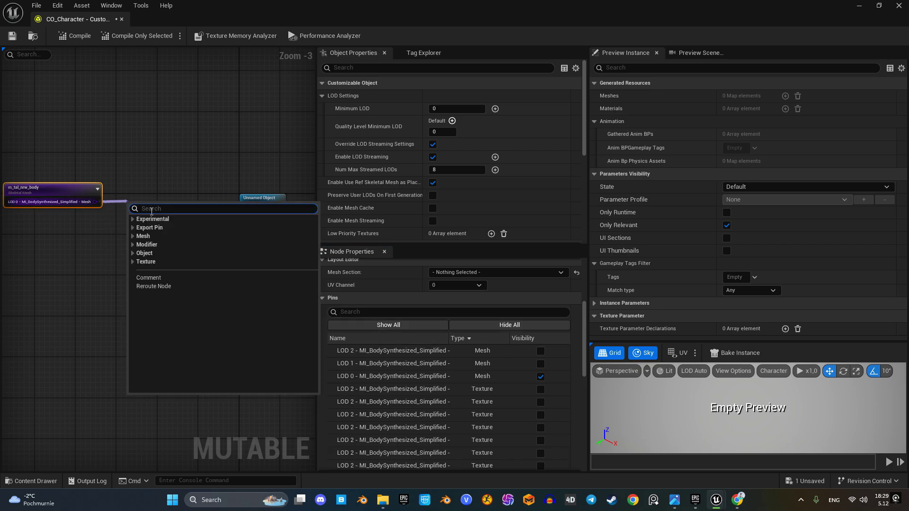
type("sk")
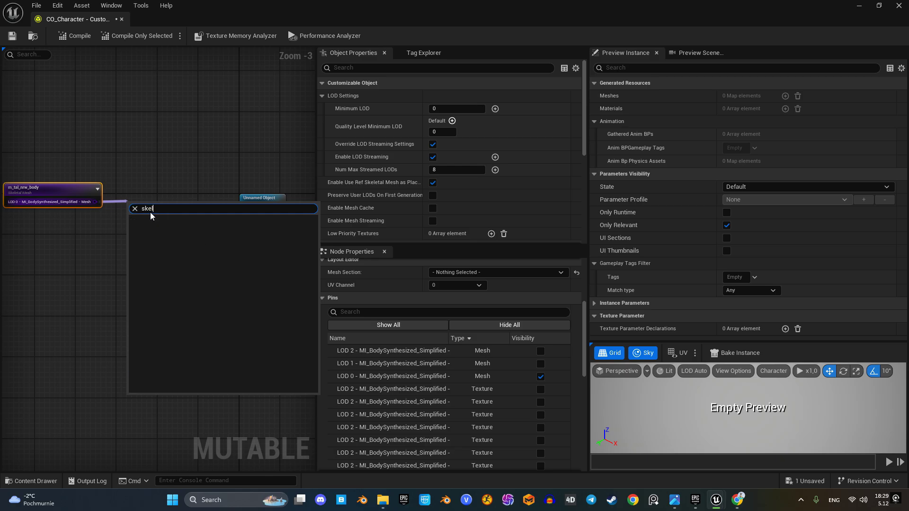
type("el")
key("BackSpace")
key("BackSpace")
key("BackSpace")
key("BackSpace")
type("sect")
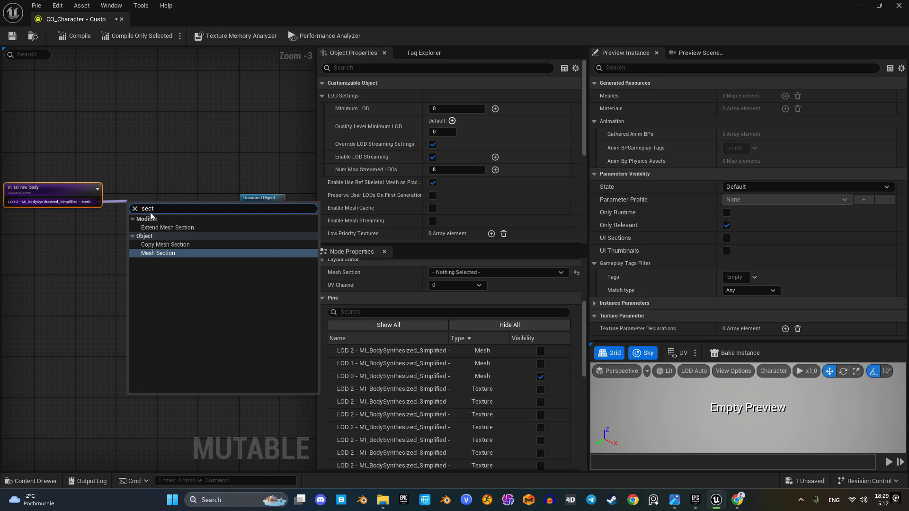
left_click(162, 254)
left_click_drag(157, 205, 142, 189)
scroll(397, 321, "up", 3)
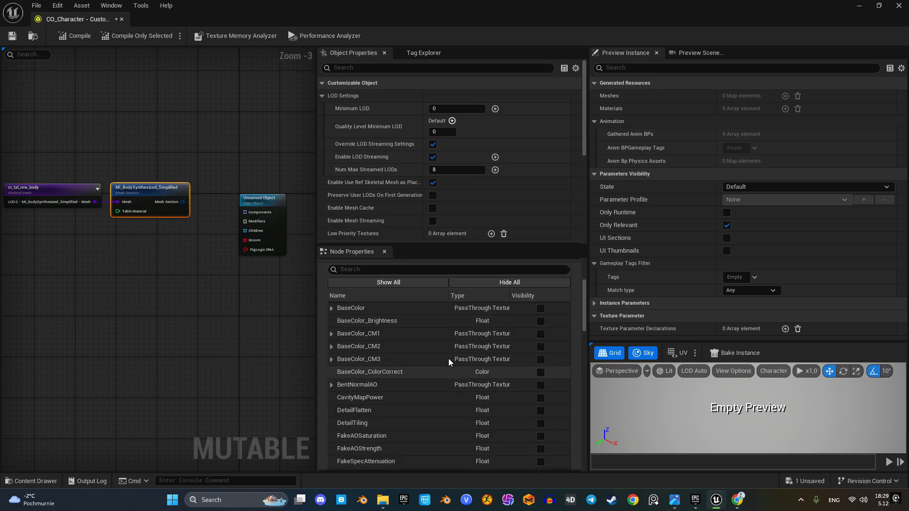
scroll(416, 327, "up", 2)
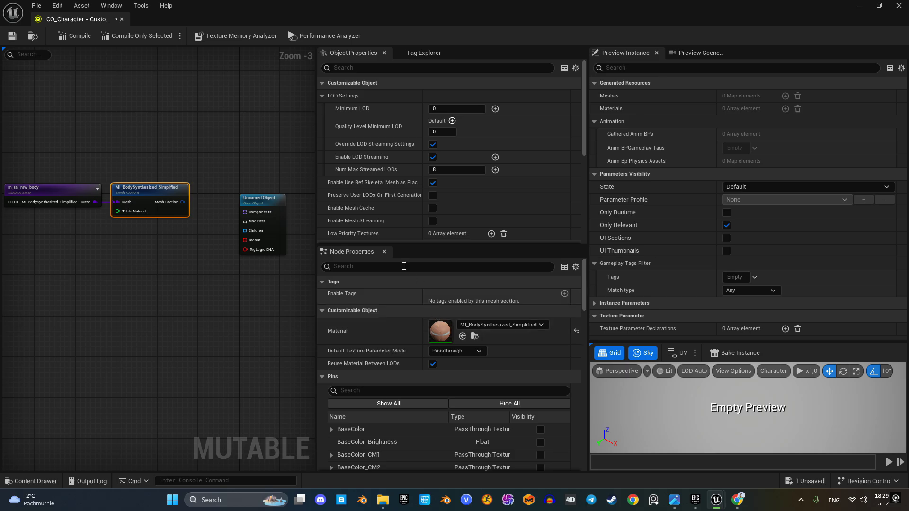
Step: Move the Unnamed Object node farther away and add a Mesh Component node connected to the body's Mesh Section output
right_click_drag(250, 282, 195, 276)
left_click_drag(188, 209, 251, 199)
left_click_drag(127, 197, 150, 195)
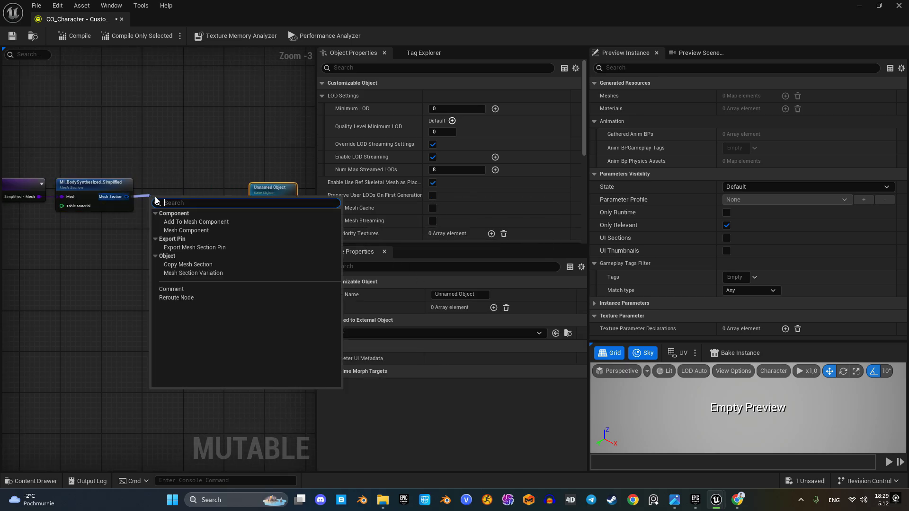
type("com")
left_click(190, 230)
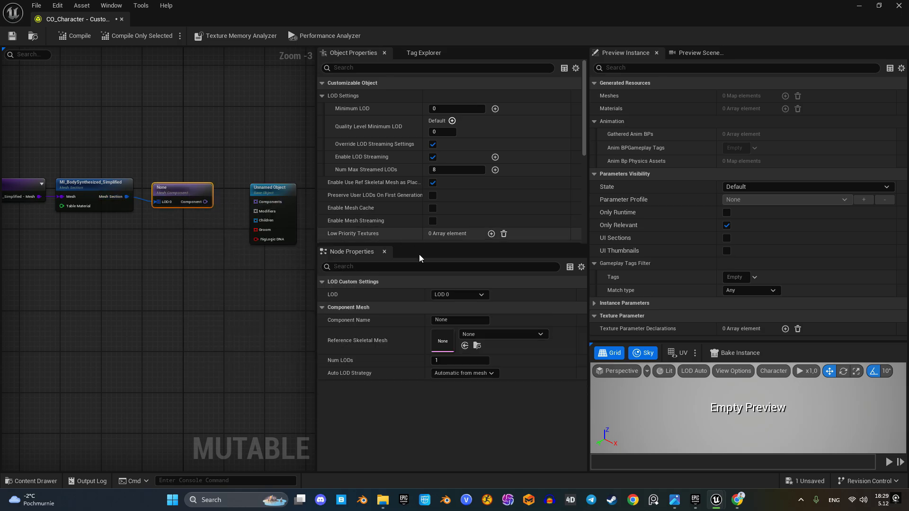
Step: Set the Mesh Component's reference skeletal mesh to m_tal_nrw_body and name the component Character
left_click(491, 333)
left_click(513, 223)
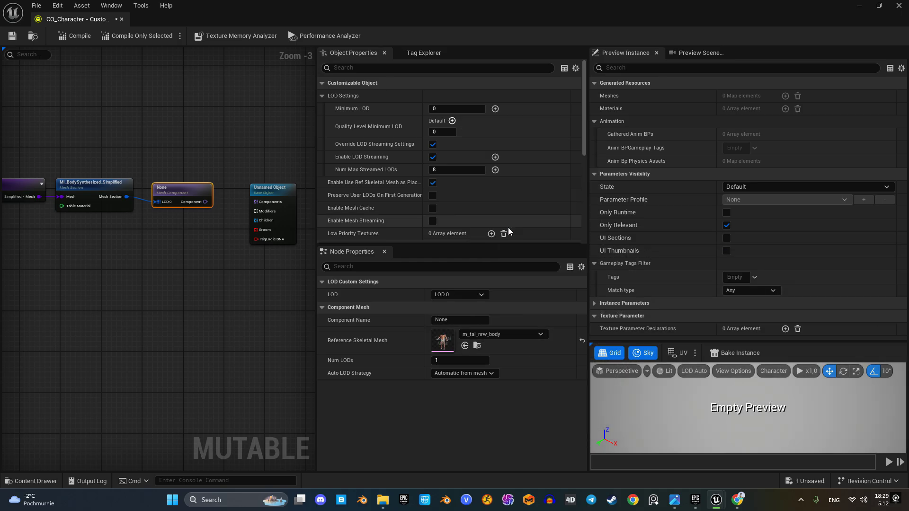
left_click(444, 319)
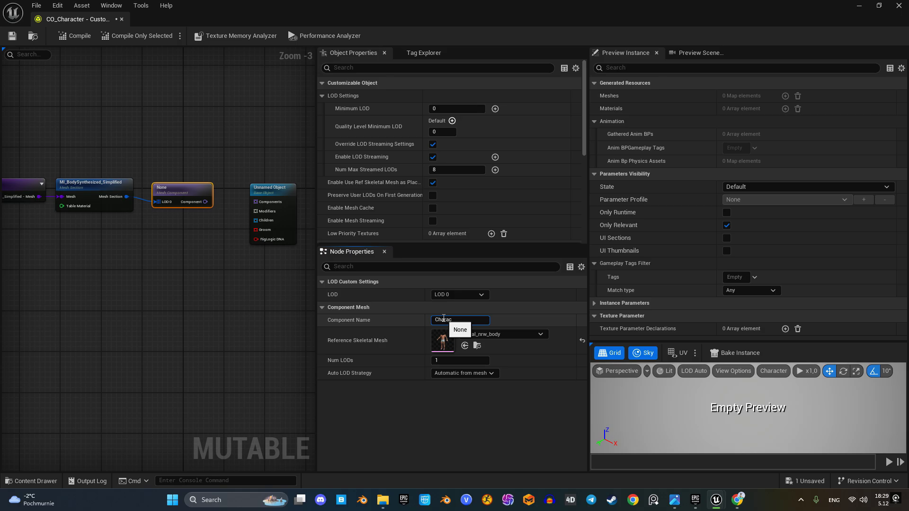
key("Return")
Step: Connect the Character component to the Unnamed Object's Components input and compile the customizable object
right_click_drag(264, 286, 181, 245)
left_click_drag(204, 158, 271, 152)
left_click_drag(122, 160, 248, 161)
left_click(75, 37)
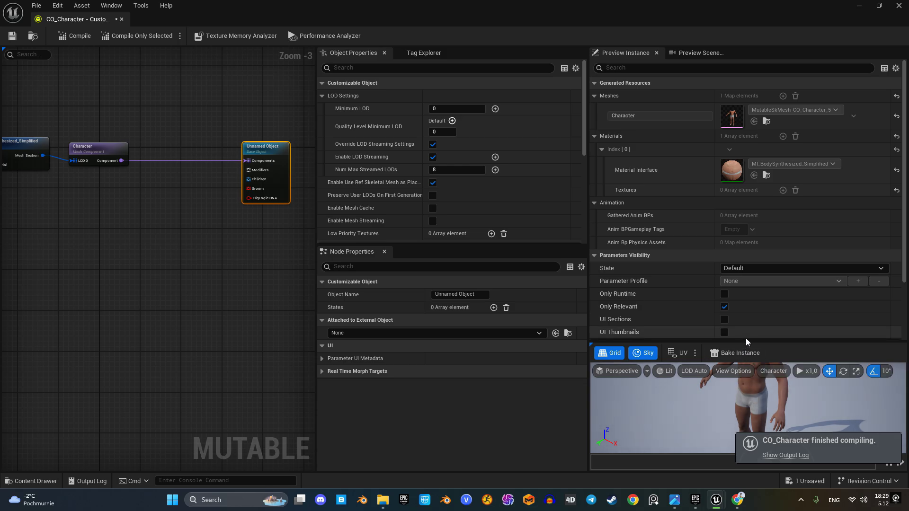
left_click_drag(745, 343, 751, 232)
mouse_move(751, 332)
left_mouse_down()
mouse_move(795, 332)
mouse_move(677, 308)
mouse_move(658, 312)
mouse_move(753, 327)
left_mouse_up()
Step: Add a second Skeletal Mesh node below m_tal_nrw_body and assign Trey_FaceMesh to it
right_click_drag(182, 289, 298, 277)
right_click(42, 200)
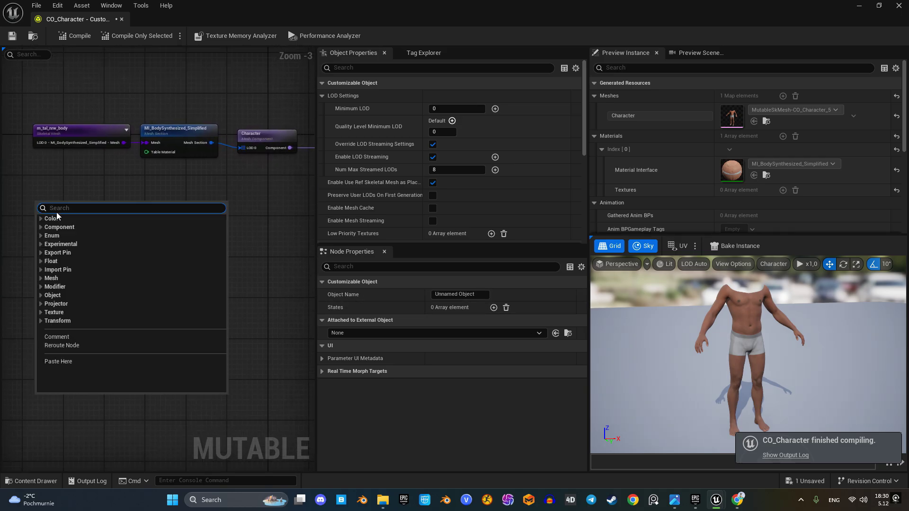
type("ske")
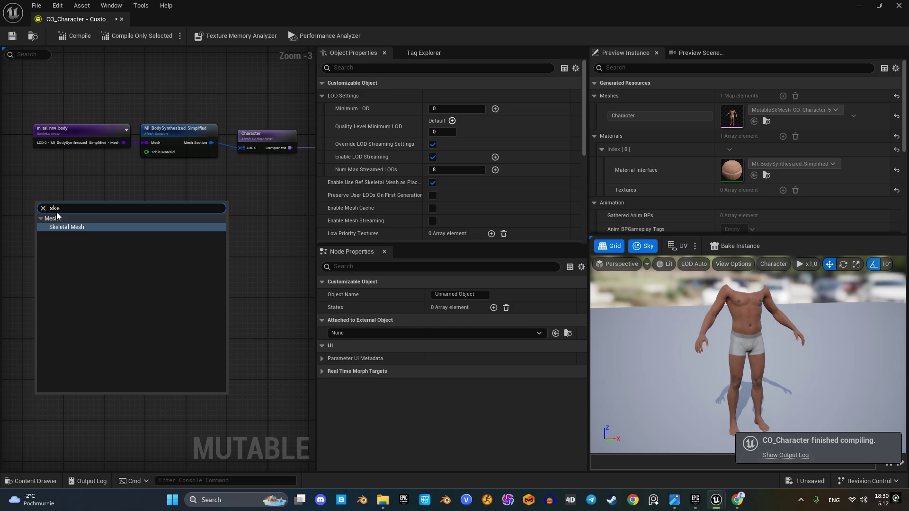
left_click(64, 227)
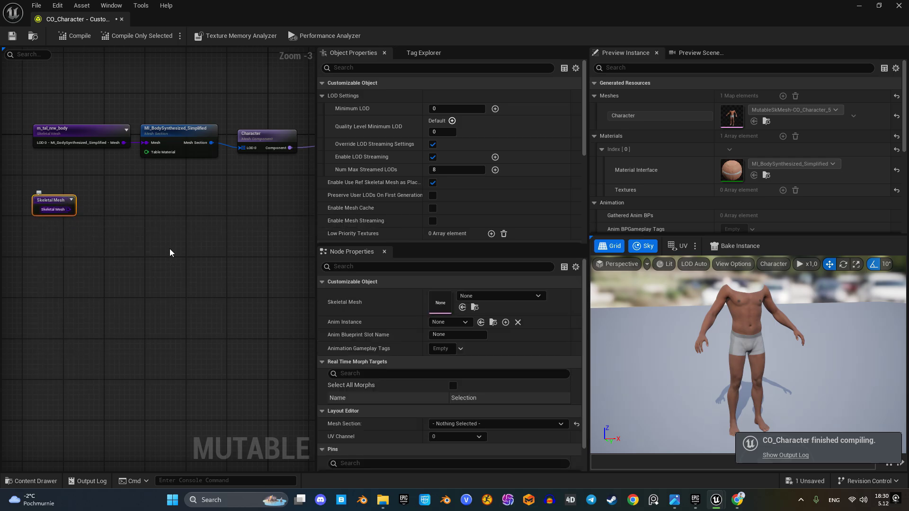
left_click(497, 296)
scroll(577, 193, "down", 3)
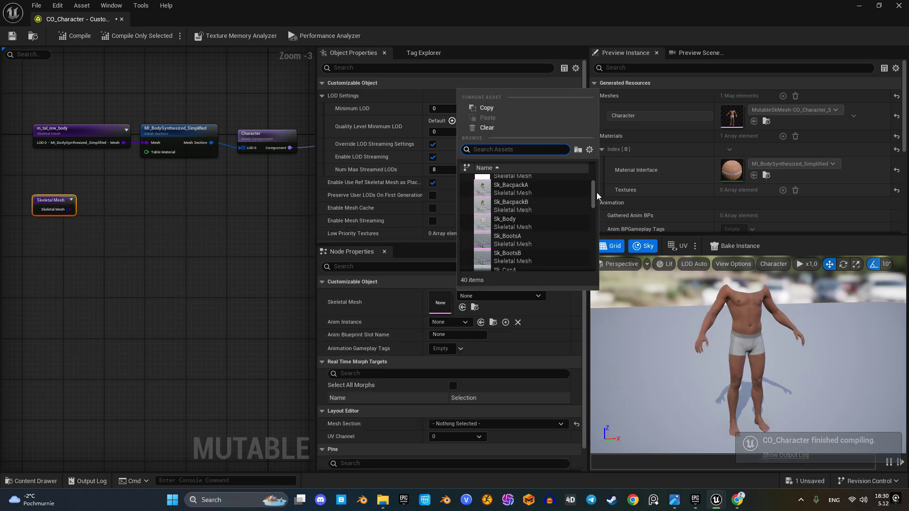
scroll(587, 227, "down", 5)
left_click(490, 263)
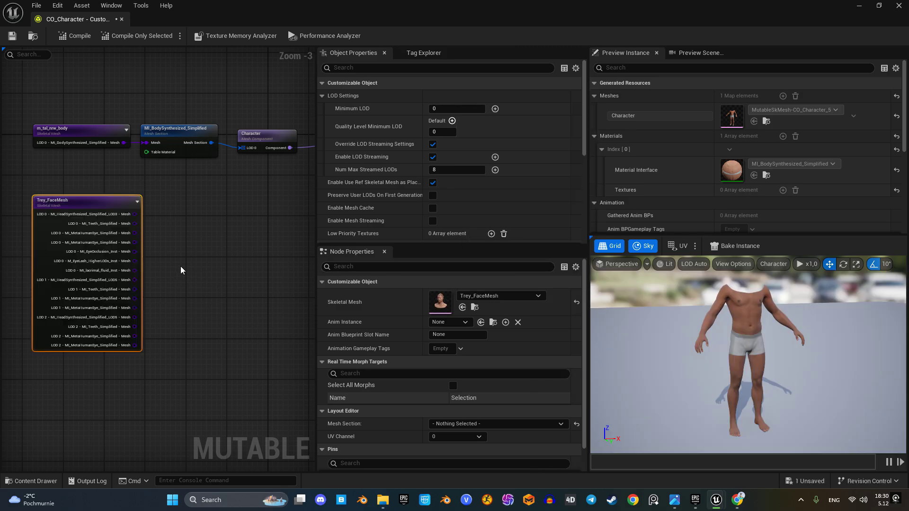
Step: Hide all pins of the Trey_FaceMesh node and sort its pin list by type with the mesh pins first
scroll(467, 354, "down", 8)
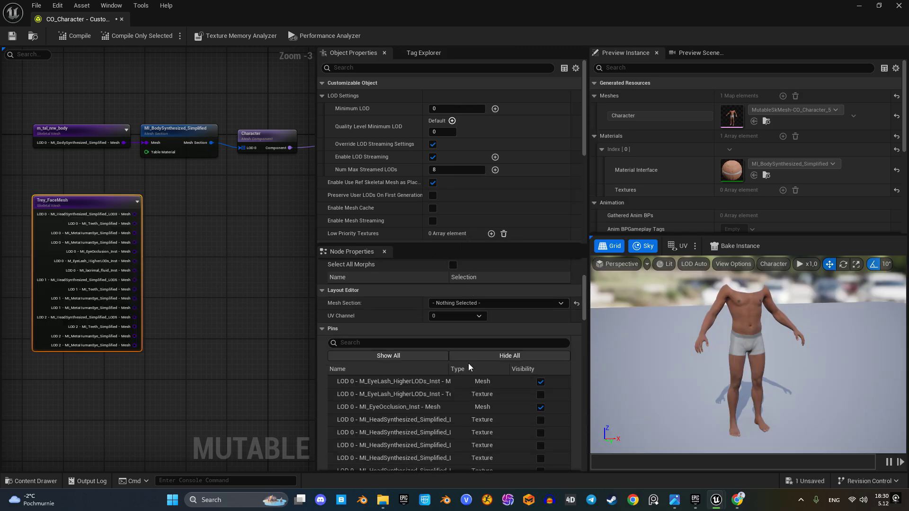
left_click(482, 294)
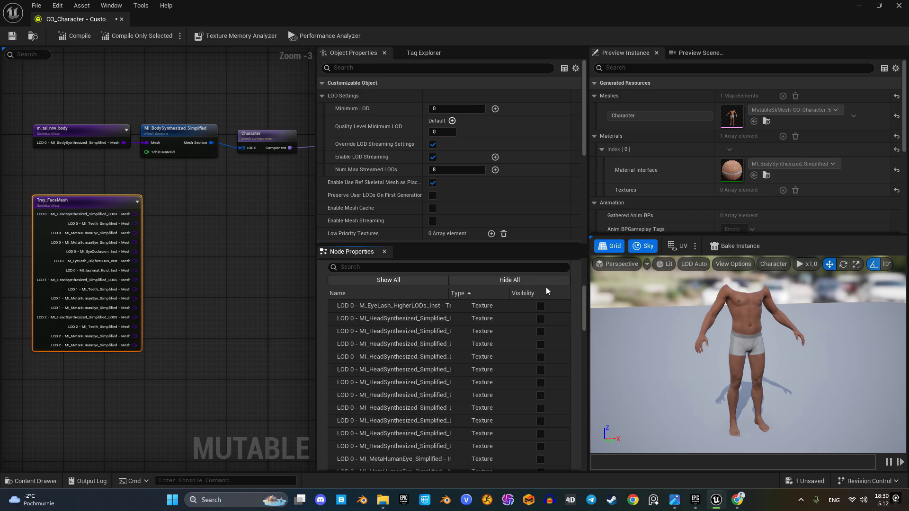
left_click(534, 280)
left_click(471, 293)
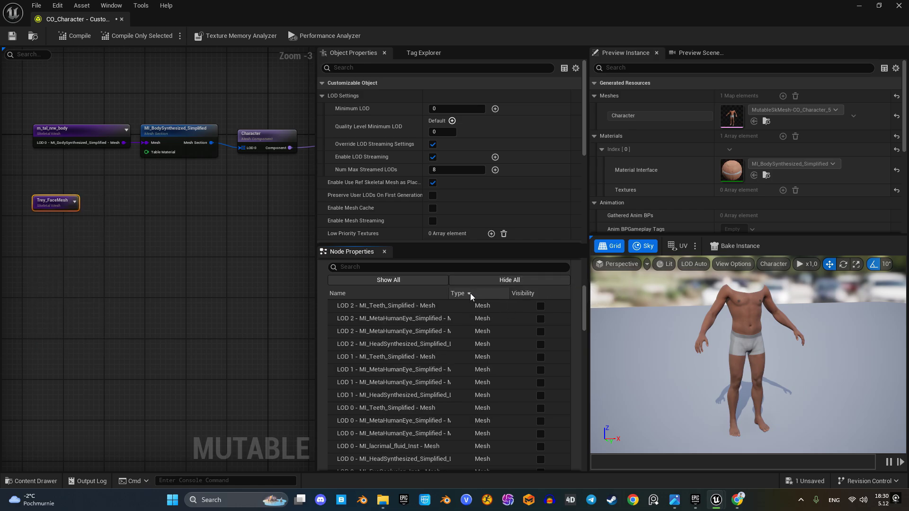
scroll(515, 323, "up", 4)
scroll(513, 342, "down", 3)
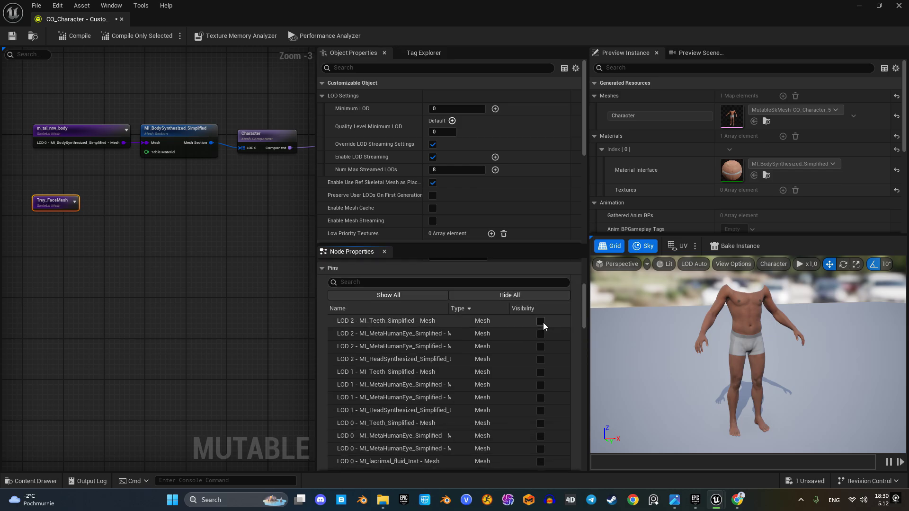
Step: Show the face node's LOD 2 teeth pin, both LOD 2 MetaHumanEye mesh pins and the LOD 0 MI_HeadSynthesized_Simplified_LOD3 mesh pin
left_click(542, 322)
left_click(539, 334)
left_click(540, 347)
scroll(442, 388, "down", 2)
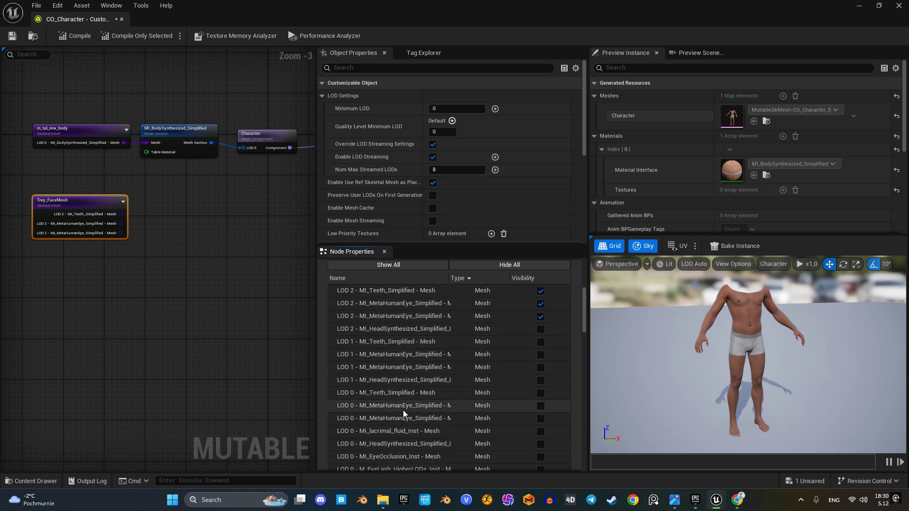
left_click_drag(314, 399, 240, 381)
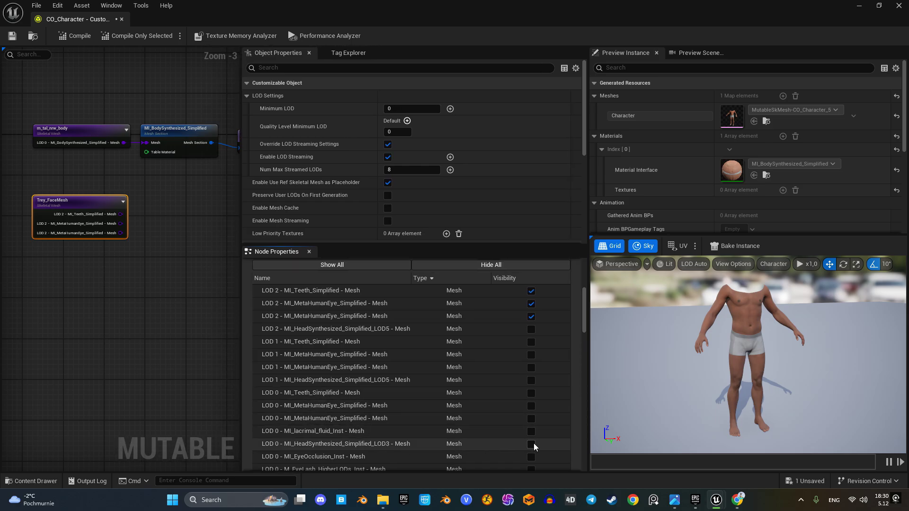
left_click(531, 444)
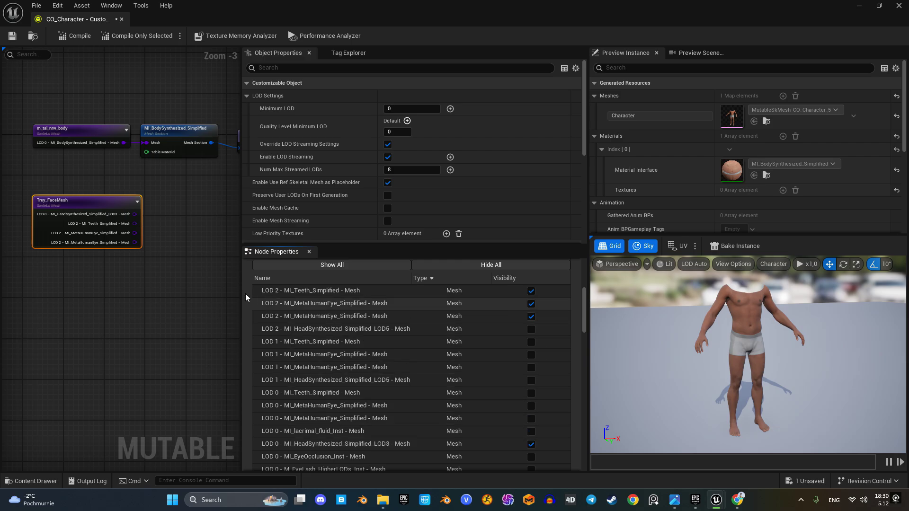
left_click_drag(241, 291, 433, 301)
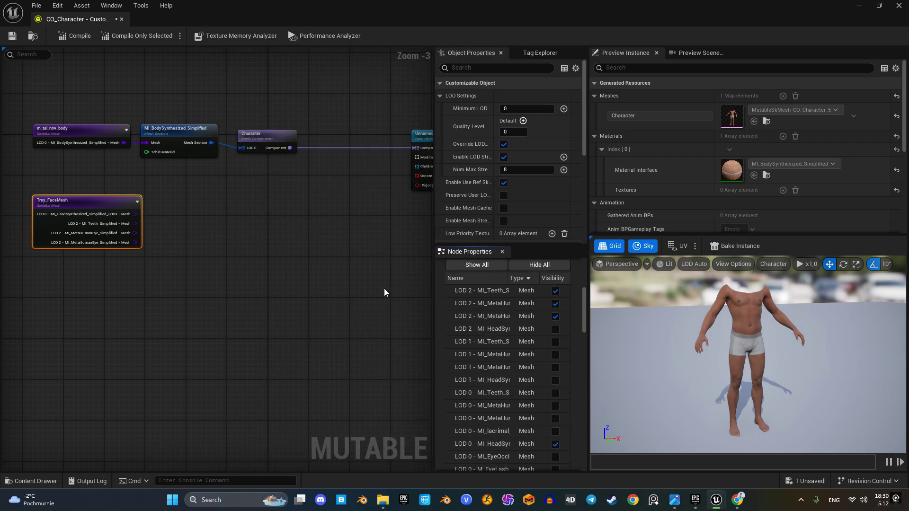
Step: Add a Mesh Section node connected to the face's LOD 0 head mesh pin and place it beside the Trey_FaceMesh node
right_click_drag(284, 251, 297, 324)
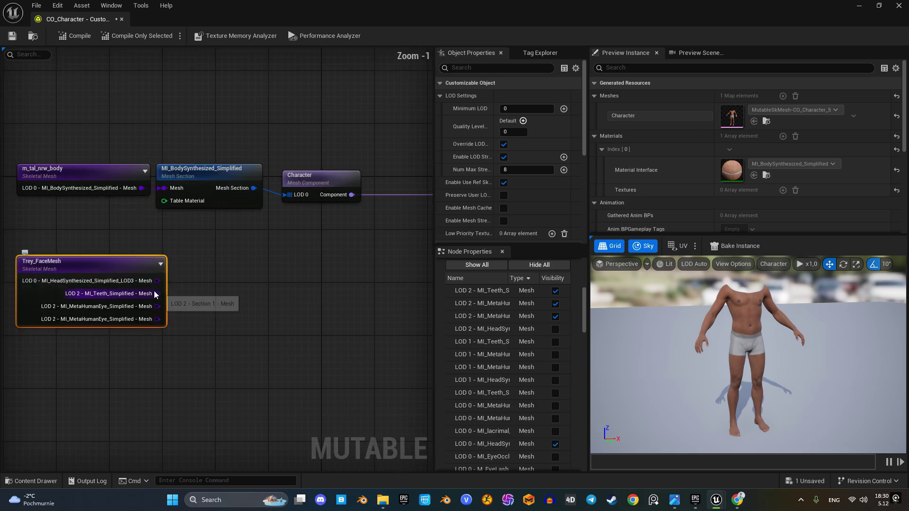
left_click_drag(156, 281, 186, 284)
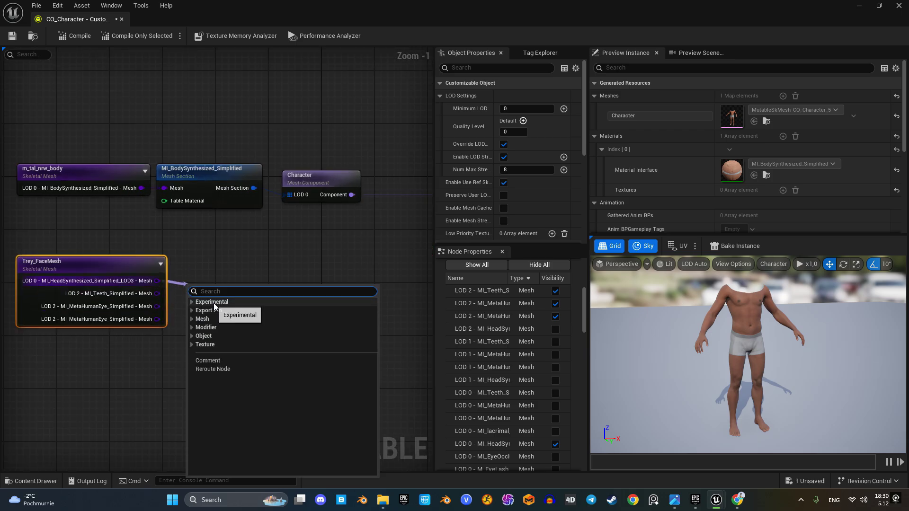
type("sec")
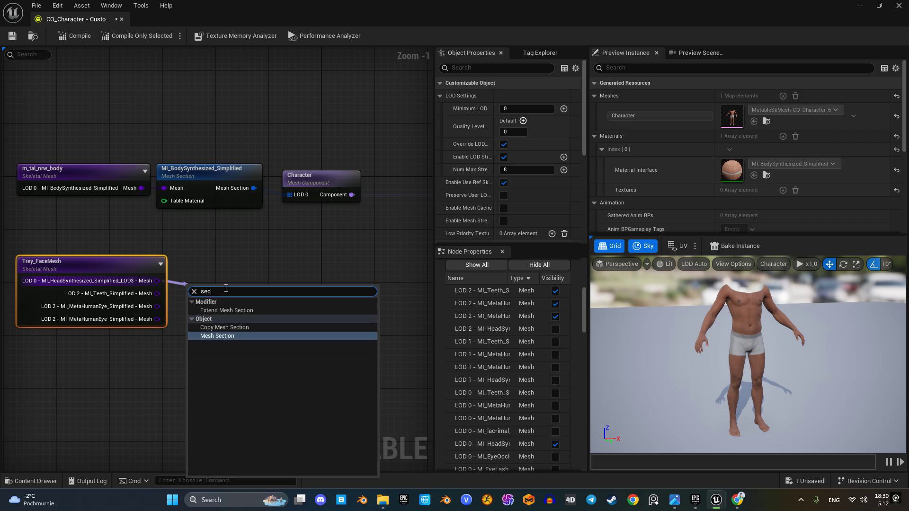
left_click(236, 337)
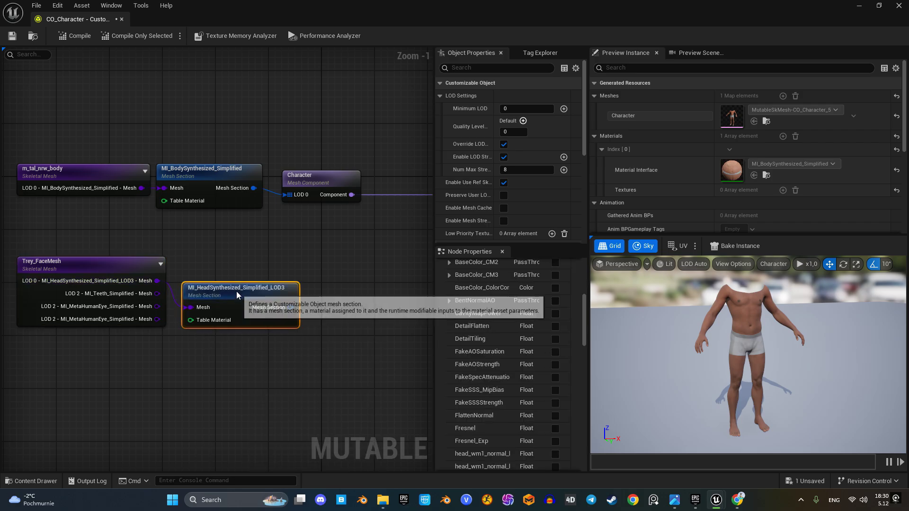
left_click_drag(237, 291, 246, 270)
Step: Connect the head's Mesh Section output to the Character component's LOD 0 input and compile the customizable object
scroll(518, 322, "up", 5)
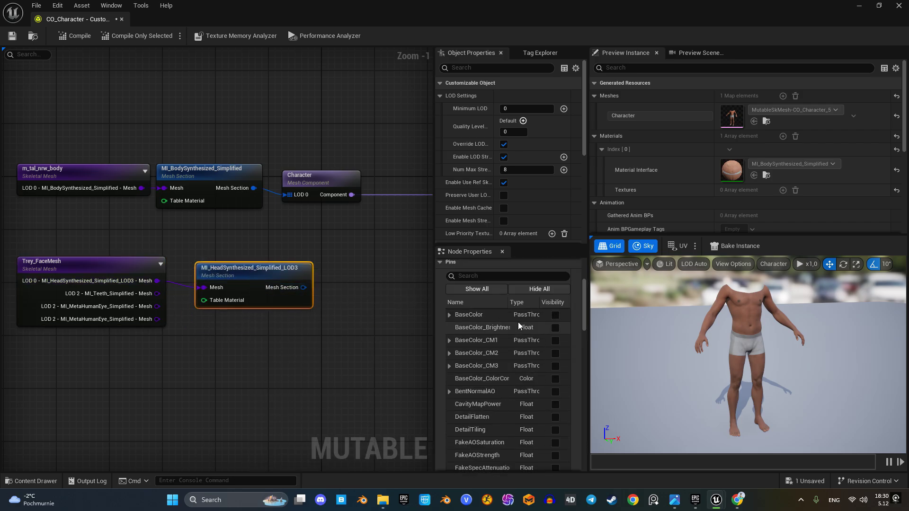
left_click_drag(303, 288, 290, 196)
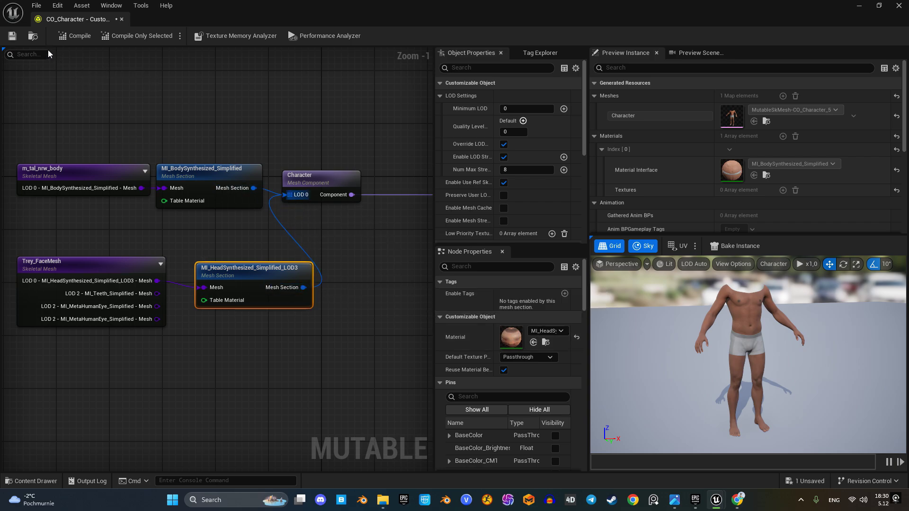
left_click(74, 36)
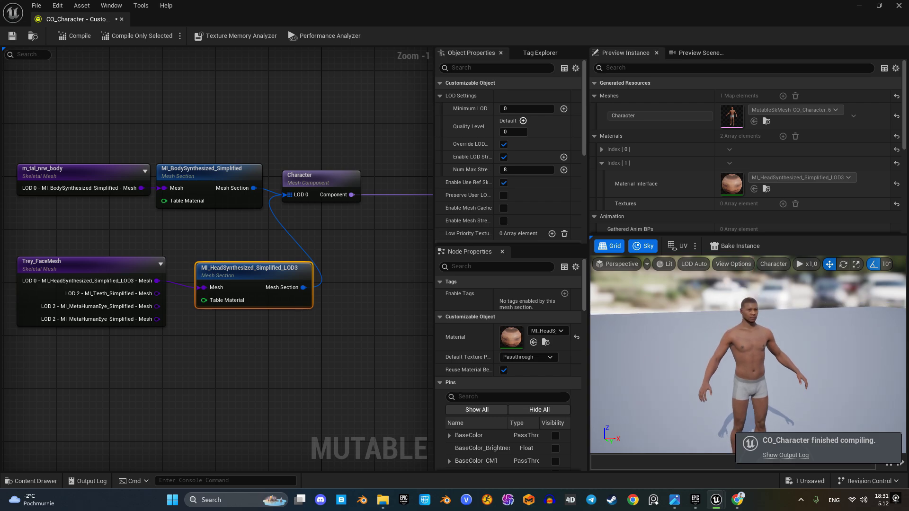
scroll(689, 355, "up", 3)
scroll(691, 361, "up", 5)
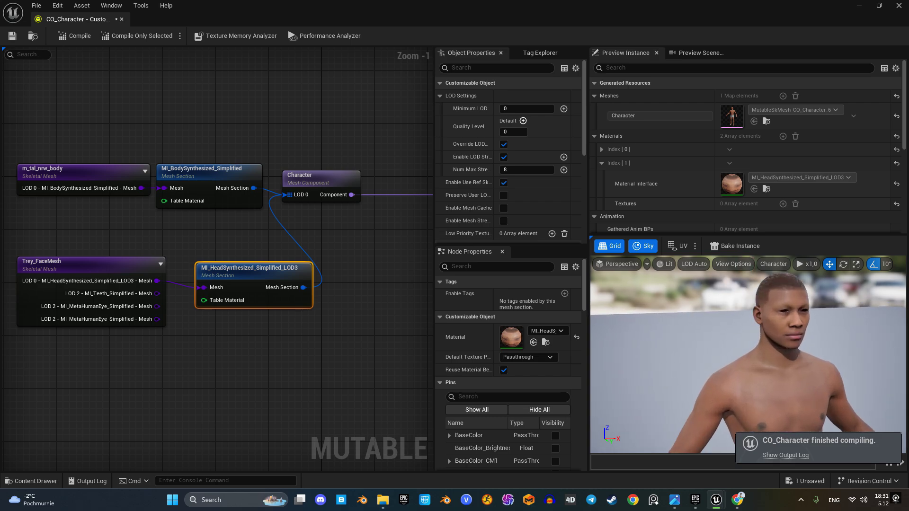
middle_click_drag(748, 345, 746, 310)
left_click_drag(749, 346, 786, 343, "alt")
left_click_drag(757, 374, 727, 373)
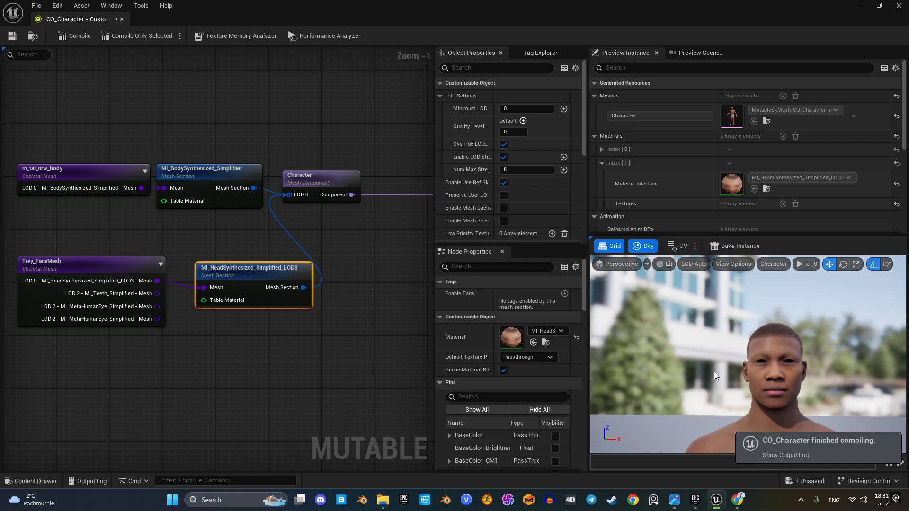
Step: Move the Trey_FaceMesh node farther from the head's Mesh Section node
right_click_drag(194, 364, 234, 349)
left_click_drag(173, 252, 141, 254)
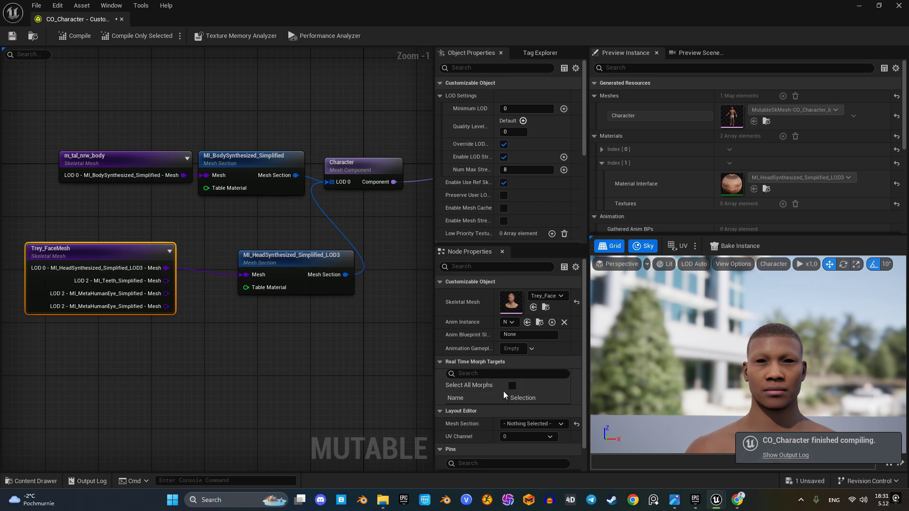
scroll(503, 391, "down", 5)
scroll(504, 391, "down", 2)
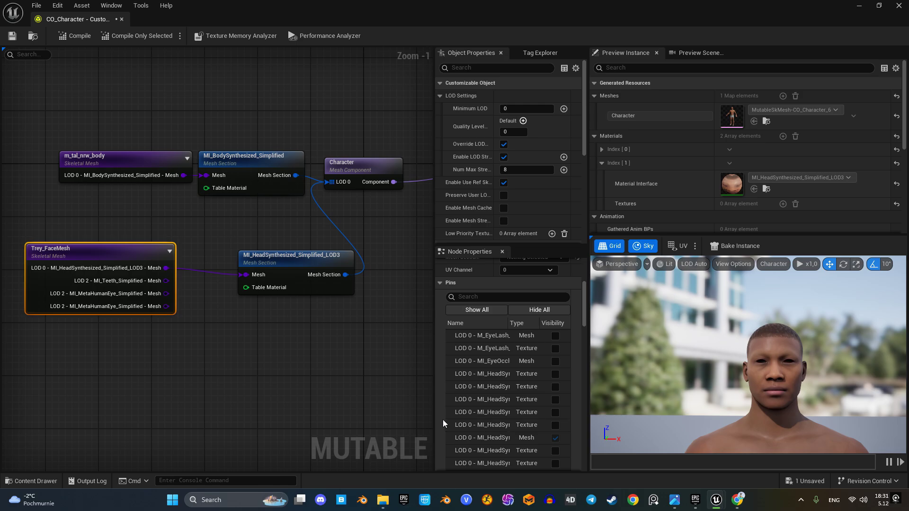
left_click_drag(136, 253, 113, 257)
Step: Add a Mesh Section for the LOD 2 teeth pin, connect it to Character's LOD 0 and place it below the head section
left_click_drag(140, 287, 196, 350)
type("sec")
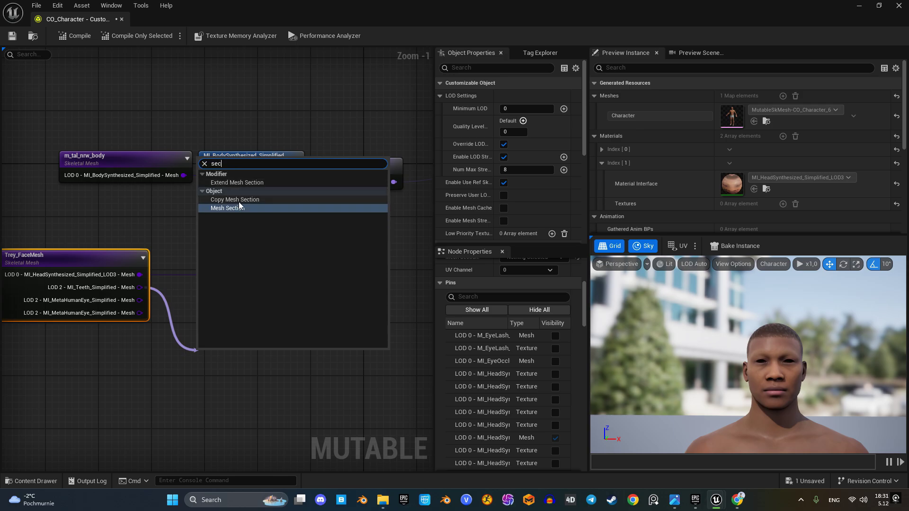
left_click(233, 207)
left_click_drag(291, 352, 335, 182)
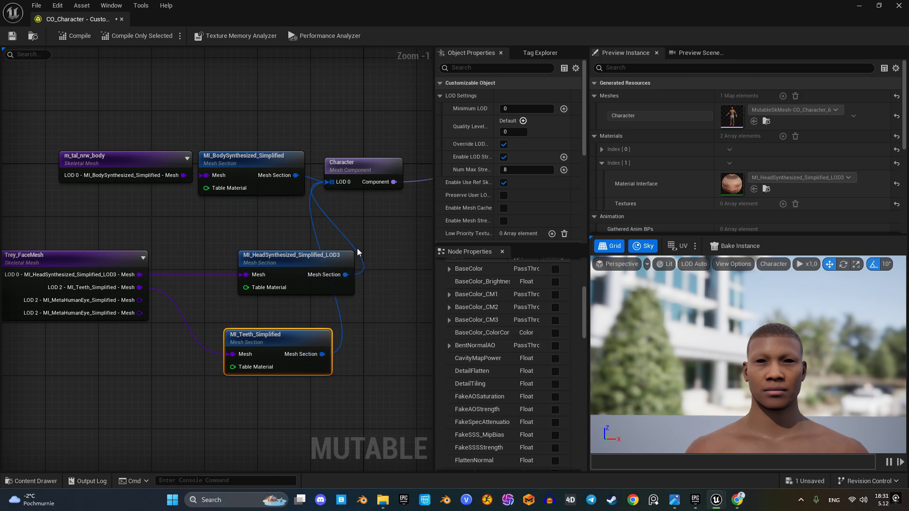
left_click_drag(282, 332, 295, 305)
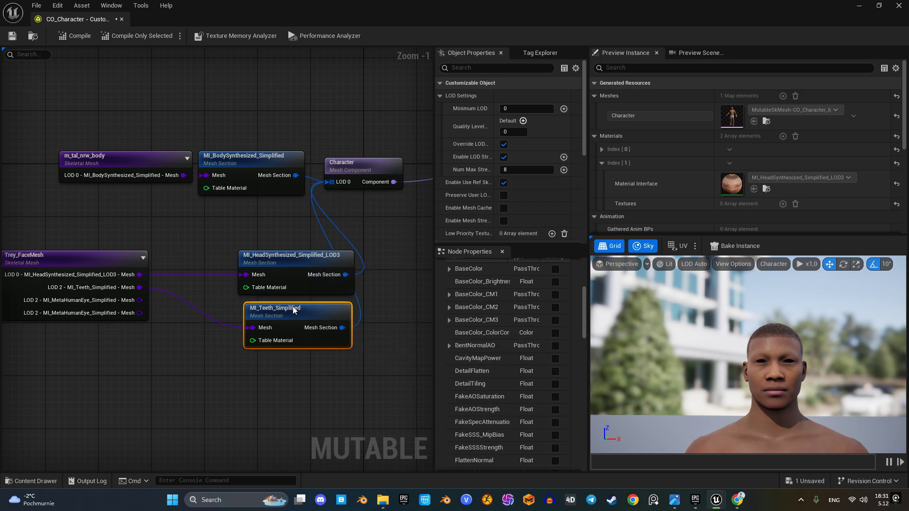
Step: Add a Mesh Section for the first LOD 2 MetaHumanEye pin, connect it to Character's LOD 0 and place it below the teeth section
left_click_drag(140, 300, 214, 387)
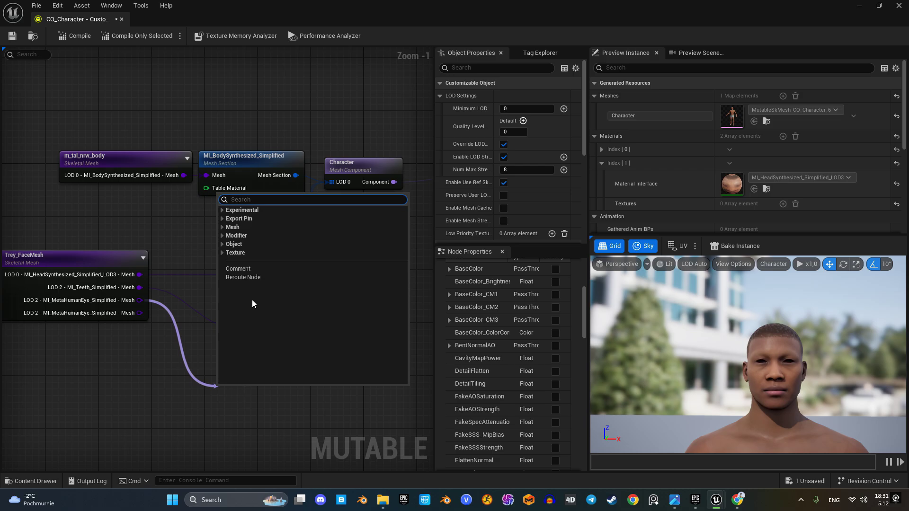
type("sect")
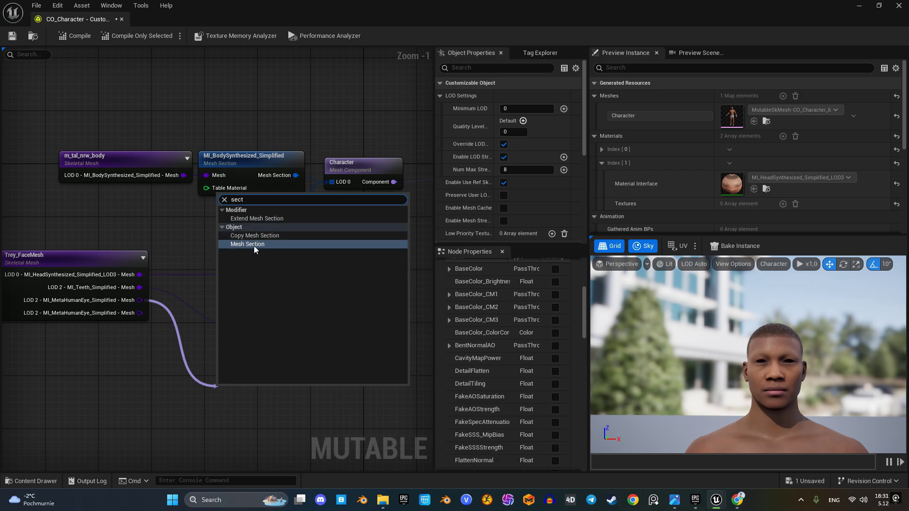
left_click(253, 246)
left_click_drag(307, 412, 333, 184)
left_click_drag(290, 392, 330, 373)
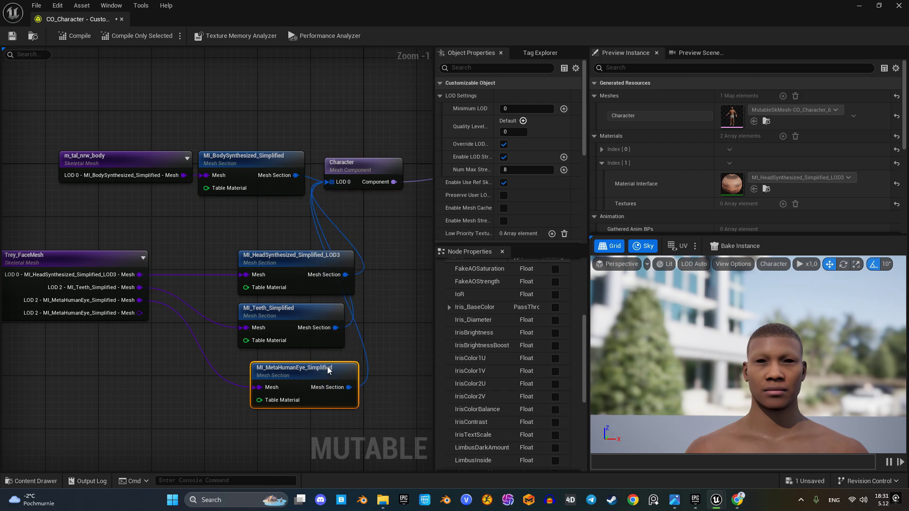
Step: Compile the customizable object and inspect the character's face and first eye in the preview
left_click(78, 40)
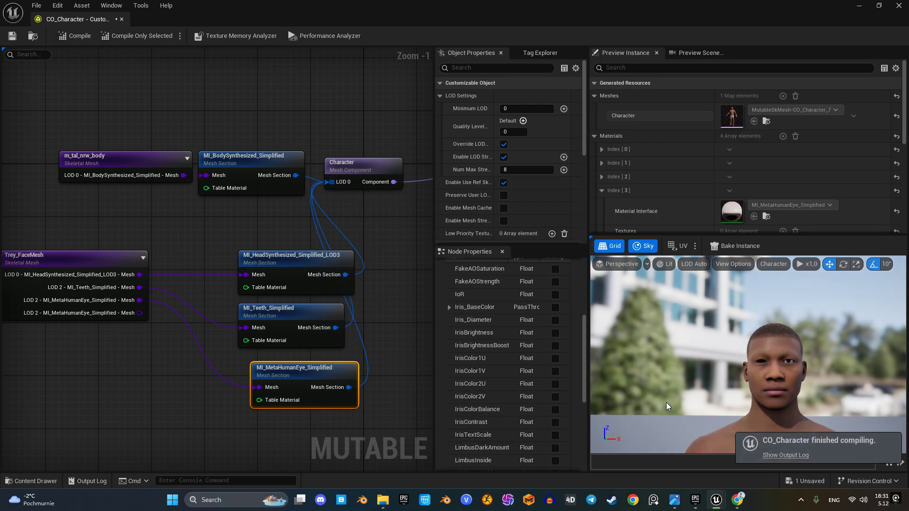
left_click_drag(750, 399, 695, 379)
scroll(751, 389, "up", 4)
scroll(751, 389, "down", 4)
left_click_drag(751, 389, 710, 398)
Step: Add a Mesh Section for the second LOD 2 MetaHumanEye pin, connect it to Character's LOD 0 and place it below the first eye section
right_click_drag(189, 354, 171, 266)
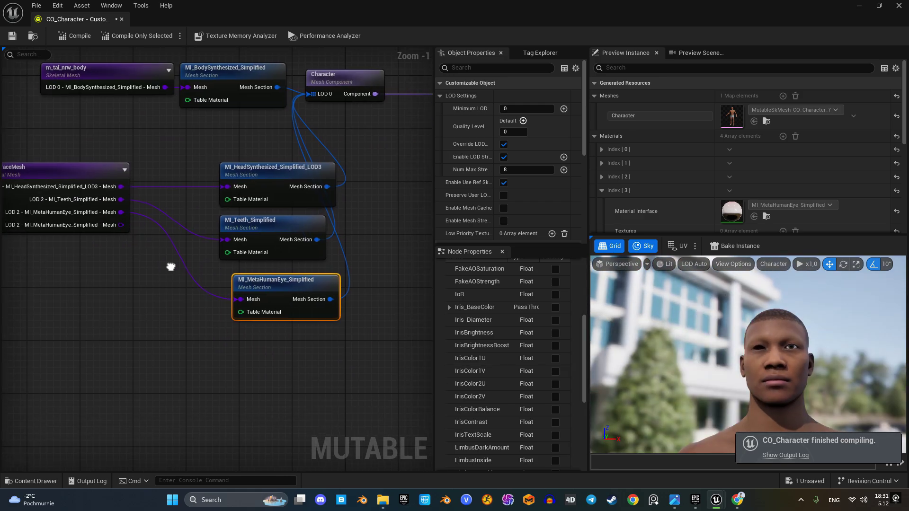
left_click_drag(126, 226, 204, 373)
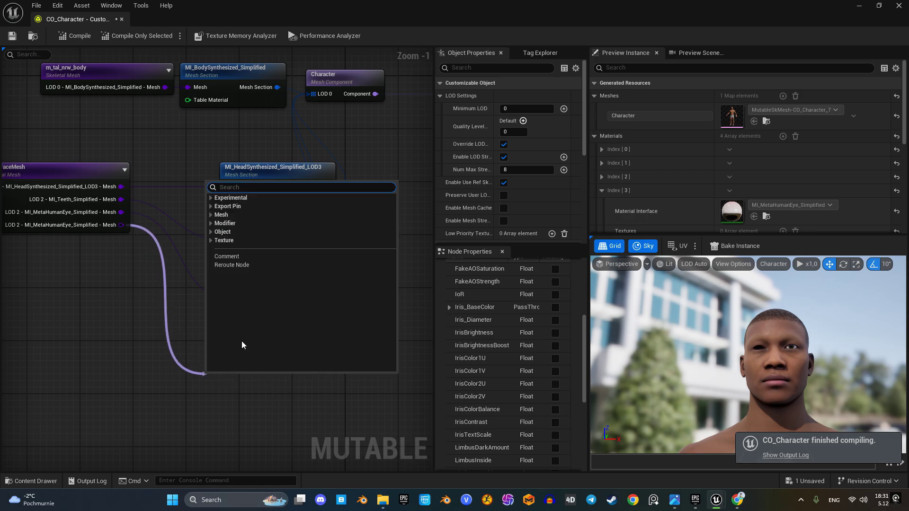
type("sect")
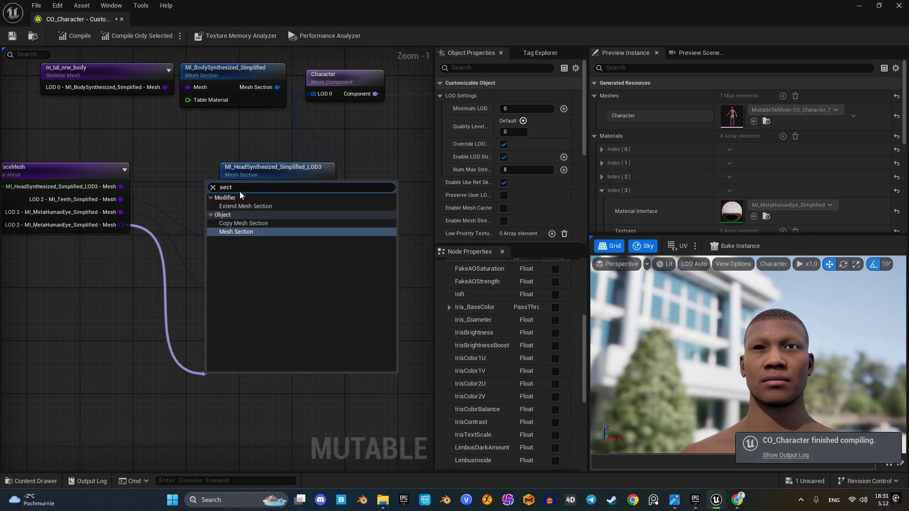
left_click(249, 232)
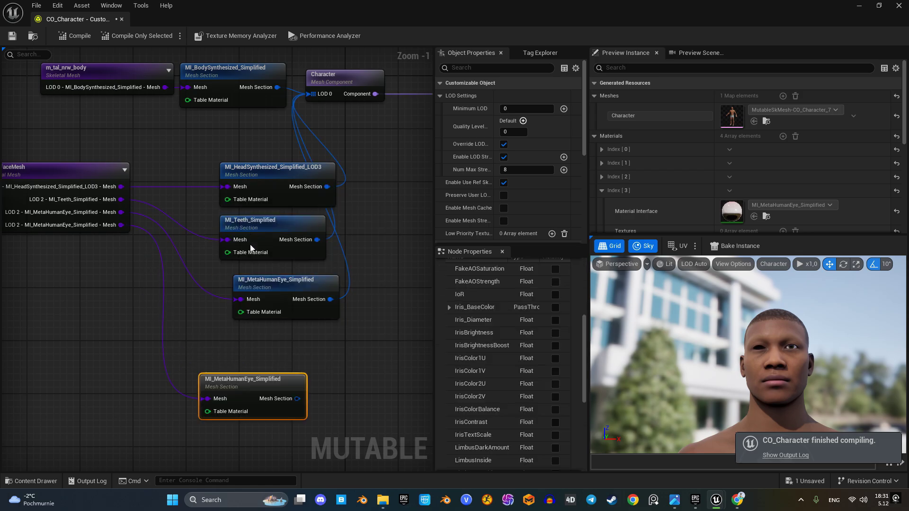
left_click_drag(298, 399, 311, 93)
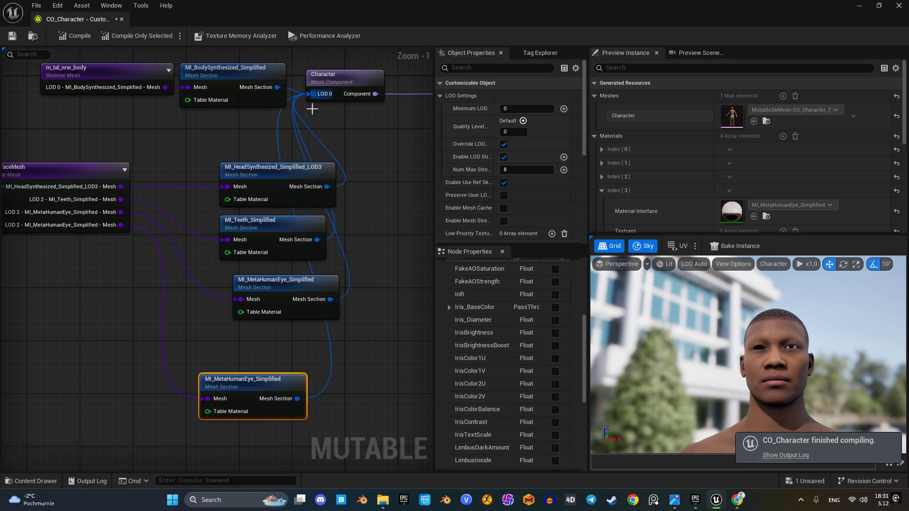
left_click_drag(304, 380, 338, 341)
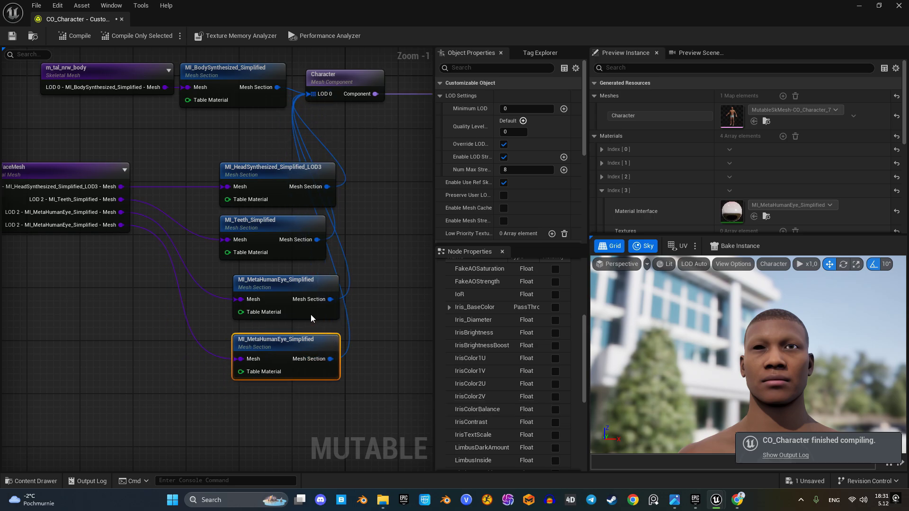
Step: Recompile the customizable object with both eye sections and examine the full character from several angles in the preview
left_click(75, 36)
right_click_drag(689, 407, 689, 360)
middle_click_drag(689, 407, 668, 384)
left_click_drag(689, 407, 724, 441)
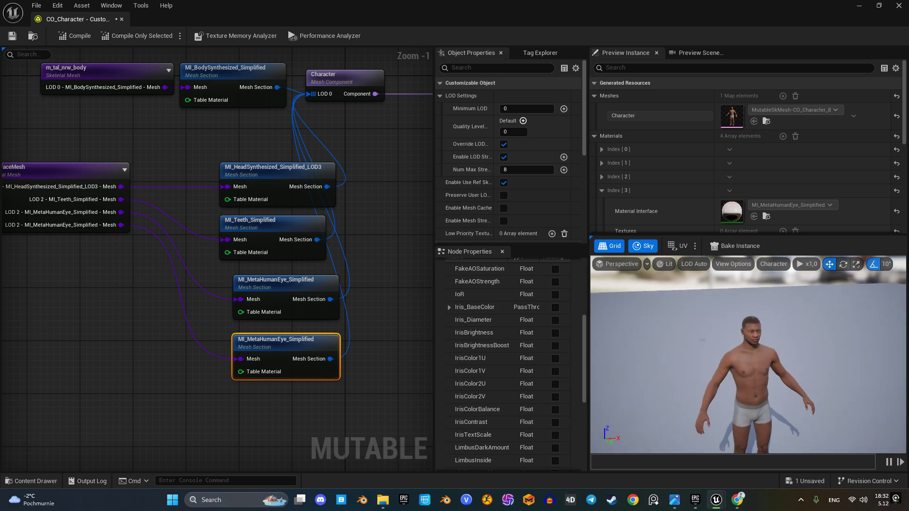
scroll(371, 279, "down", 2)
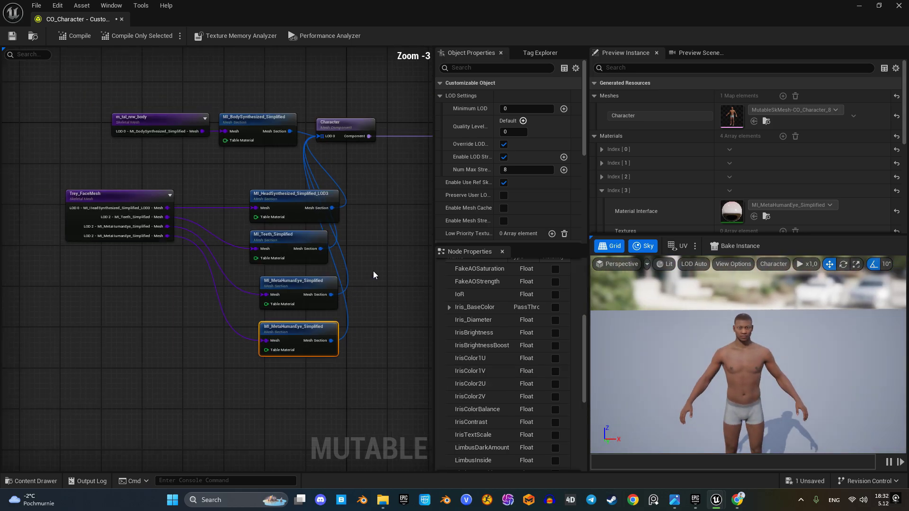
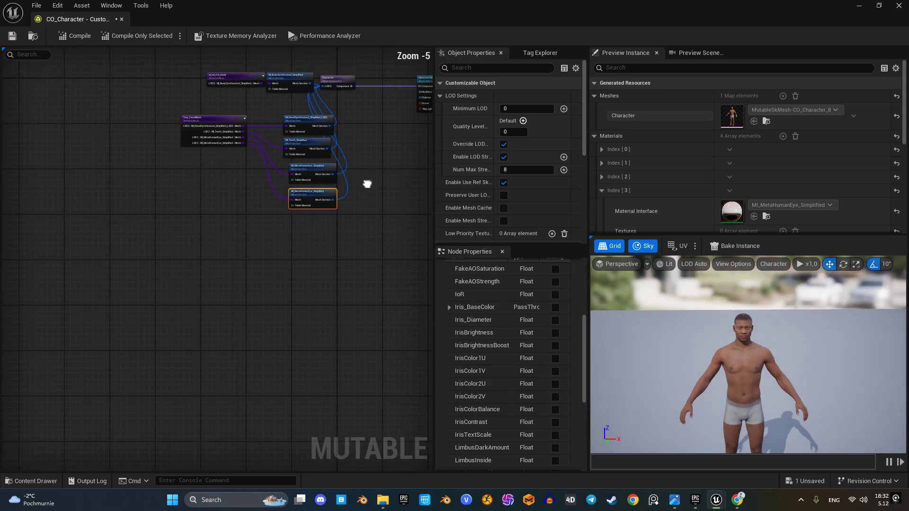
Step: Add a Skeletal Mesh node below the head mesh nodes and assign Sk_ShirtB as its mesh
right_click(141, 302)
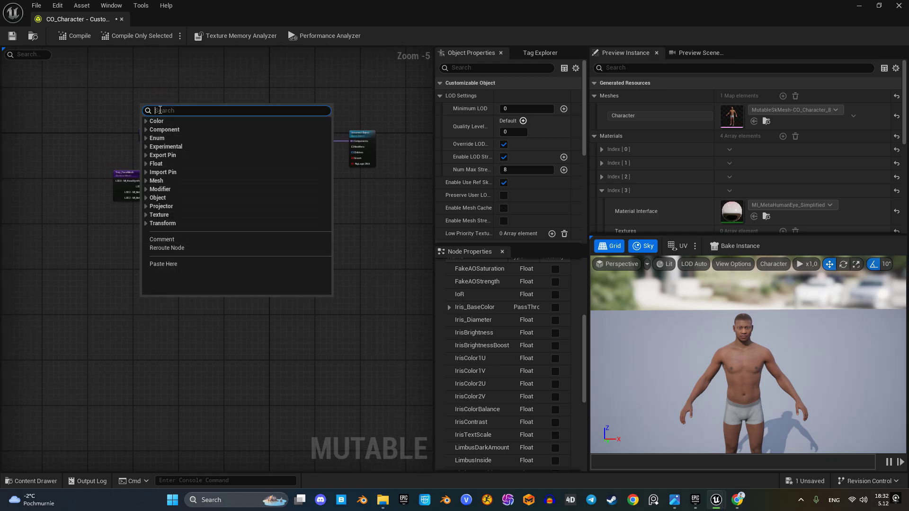
type("ske")
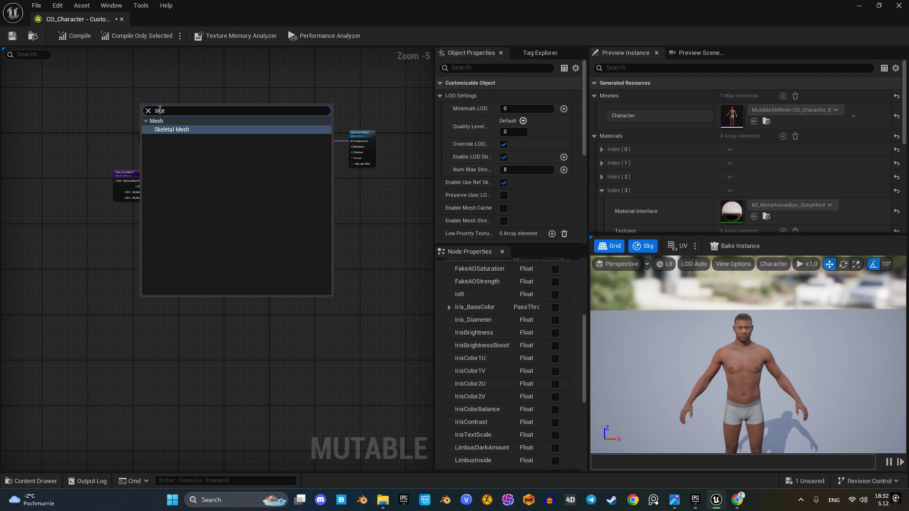
left_click(196, 129)
scroll(163, 306, "up", 3)
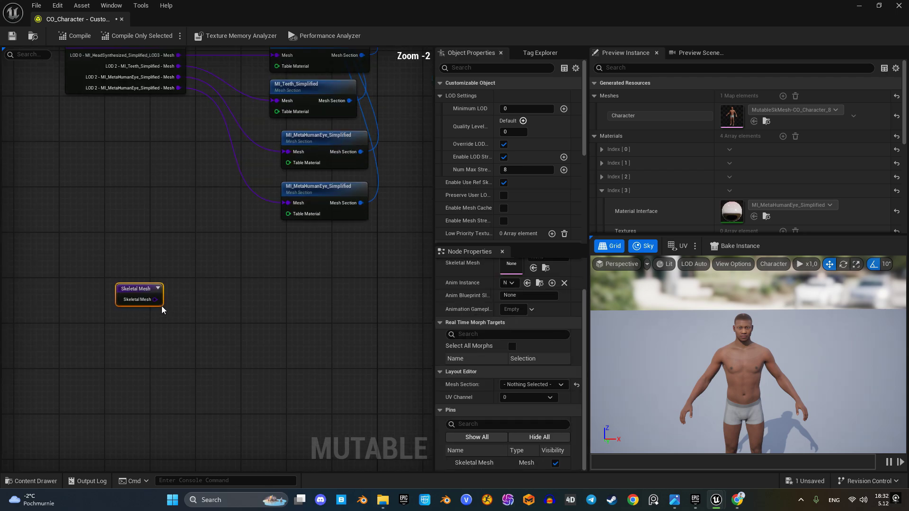
scroll(146, 305, "up", 1)
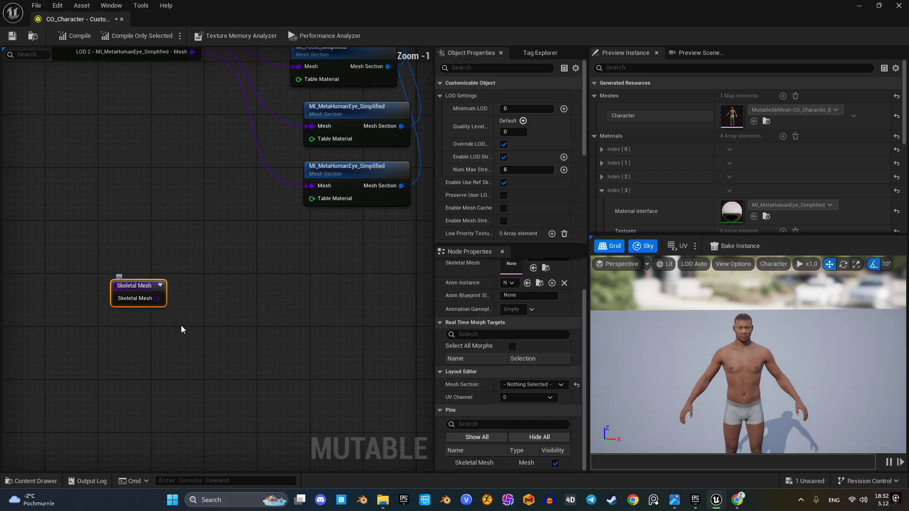
scroll(504, 307, "up", 2)
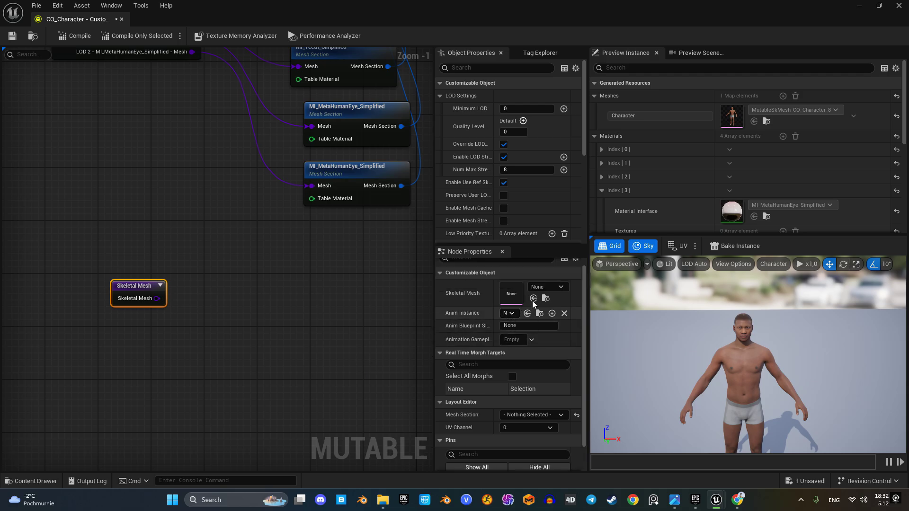
left_click(551, 287)
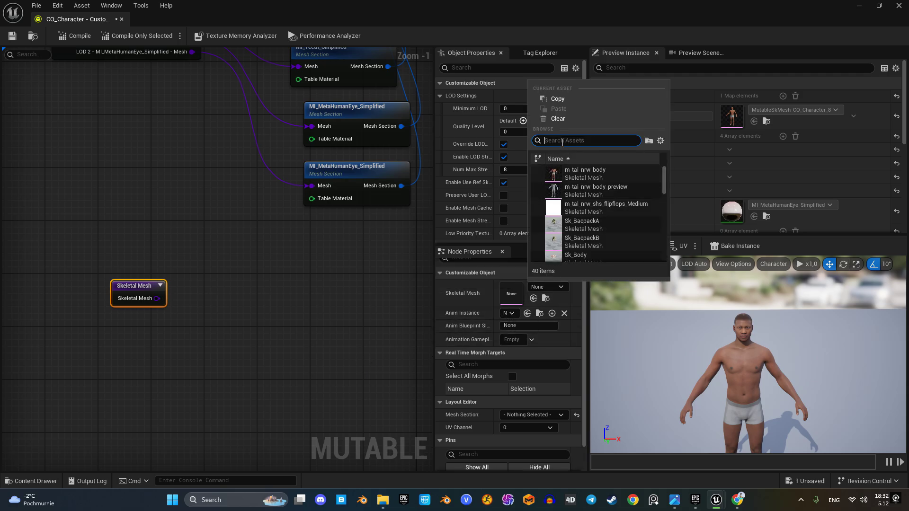
type("shirt")
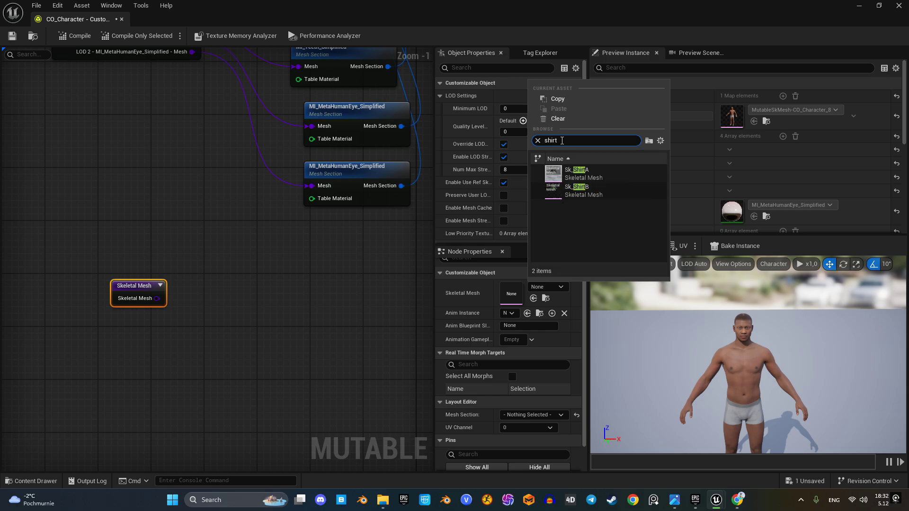
left_click(580, 191)
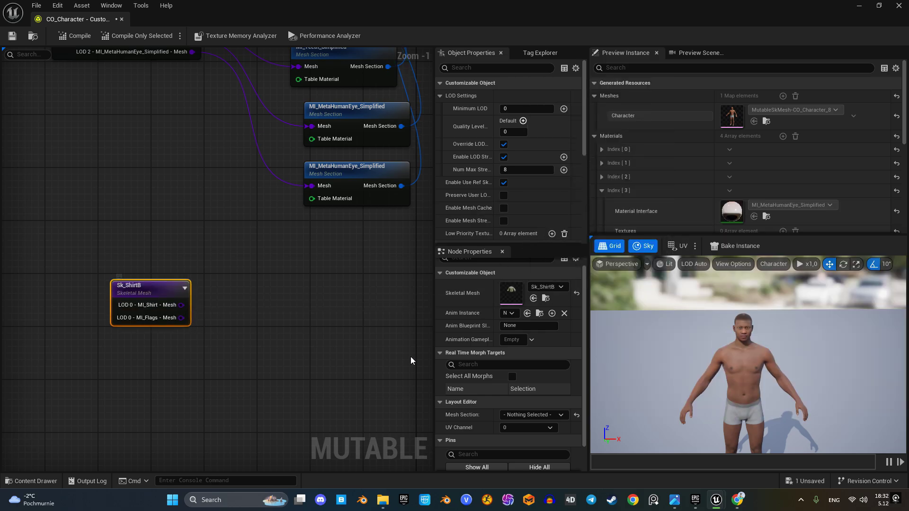
Step: Add a Mesh Section for Sk_ShirtB's LOD 0 MI_Shirt pin and place it beneath the eye sections
right_click_drag(345, 339, 248, 325)
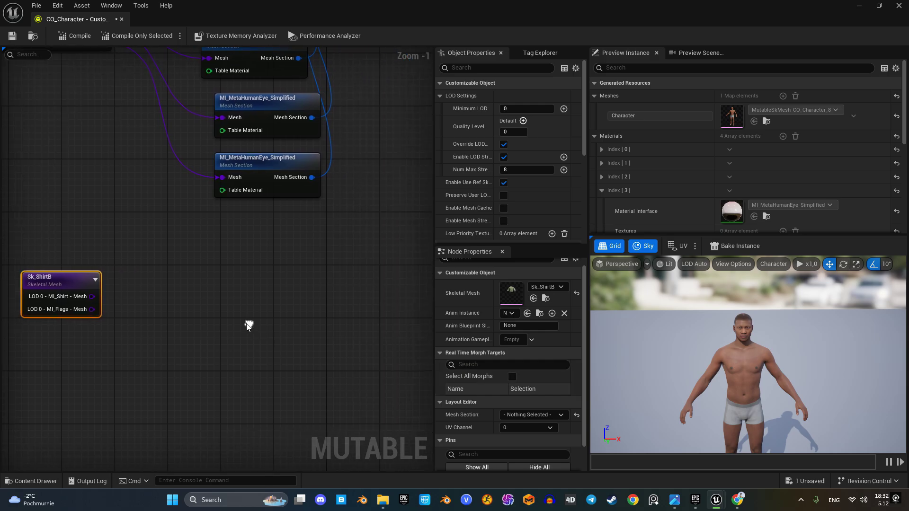
left_click_drag(93, 296, 146, 297)
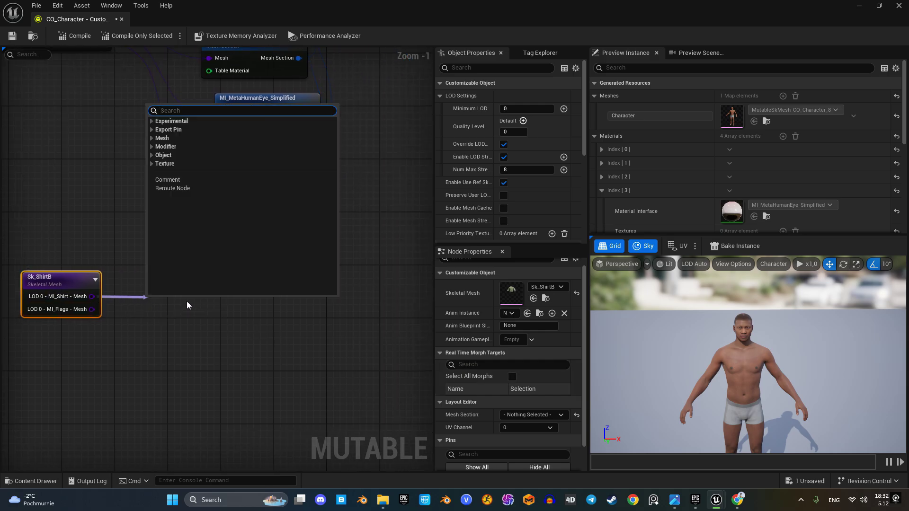
type("sec")
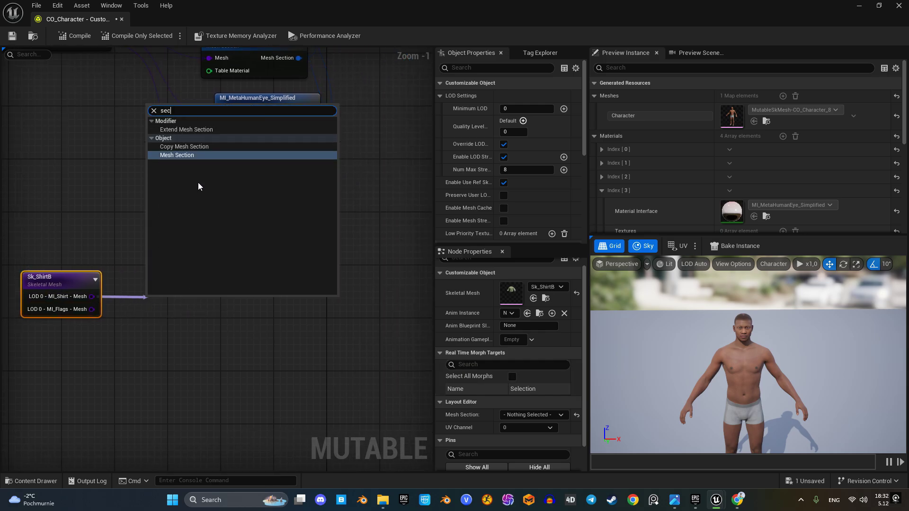
type("t")
left_click(175, 155)
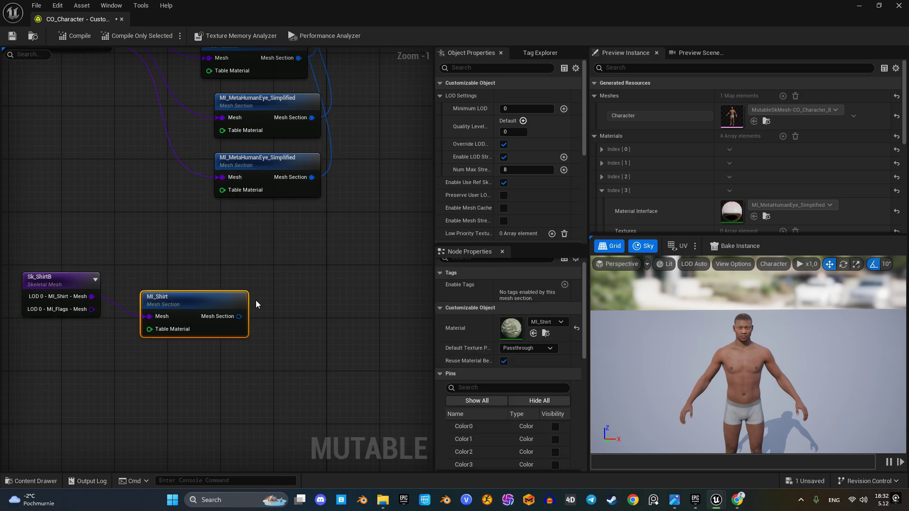
scroll(308, 284, "down", 2)
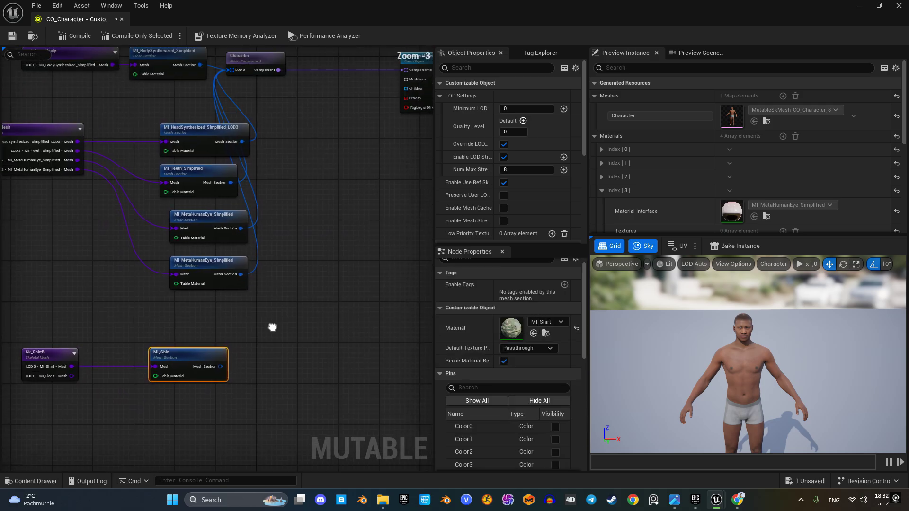
Step: Connect the MI_Shirt section to a new Add To Mesh Component node with Character as its parent component
right_click_drag(272, 325, 240, 353)
left_click_drag(188, 389, 244, 362)
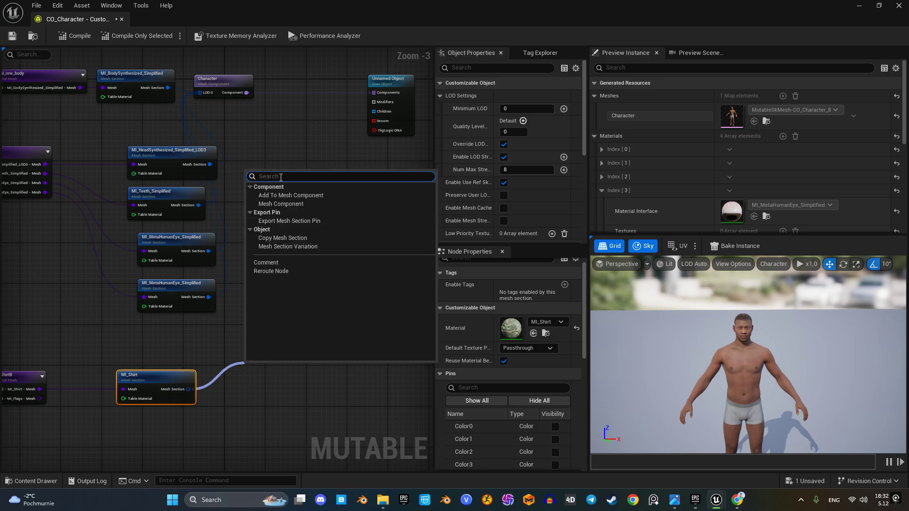
type("add")
left_click(296, 195)
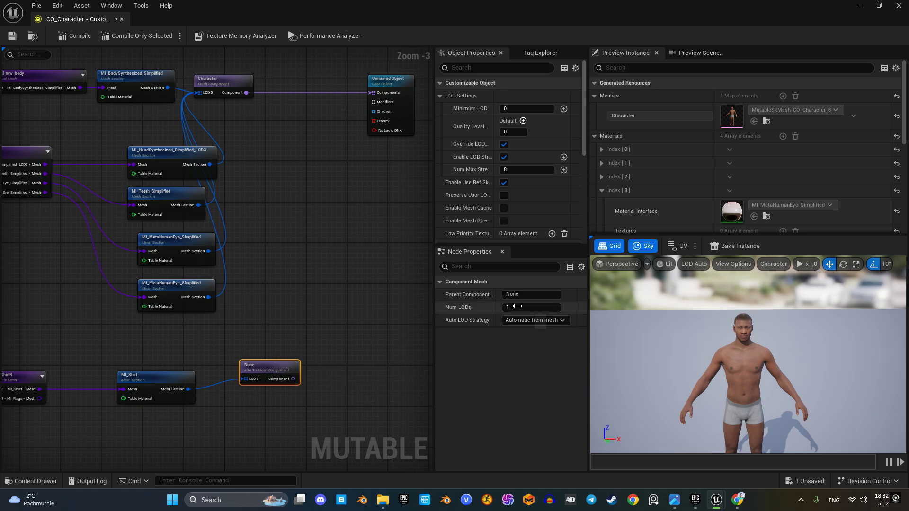
left_click(515, 294)
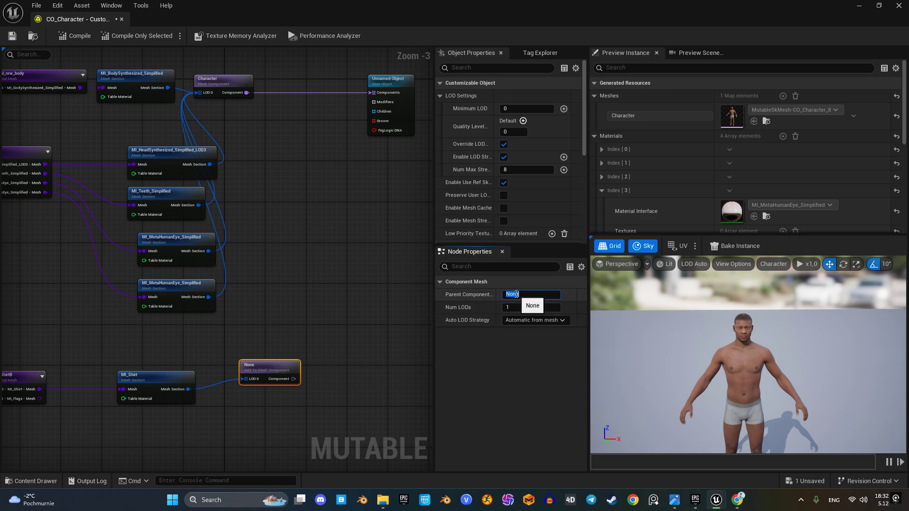
type("Character")
key("Return")
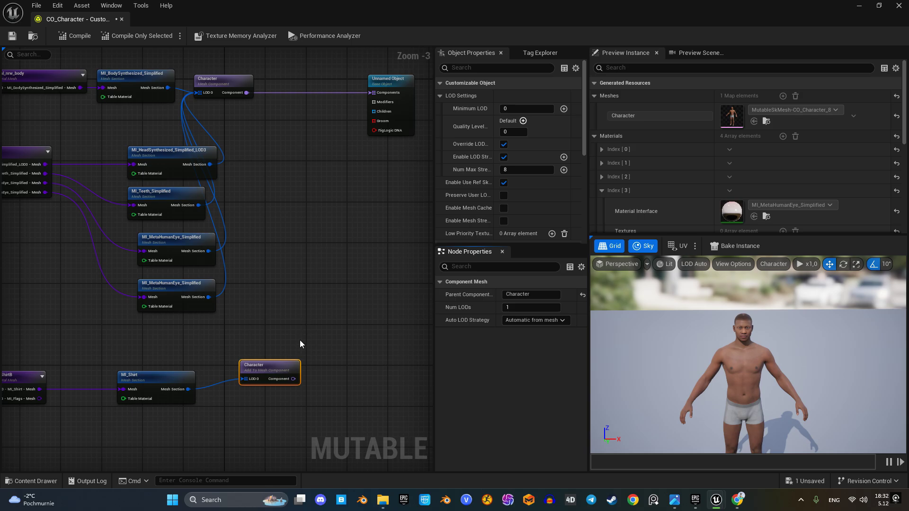
Step: Feed the shirt's Add To Mesh Component node into a new Child Object and name that object Top
left_click_drag(293, 379, 328, 335)
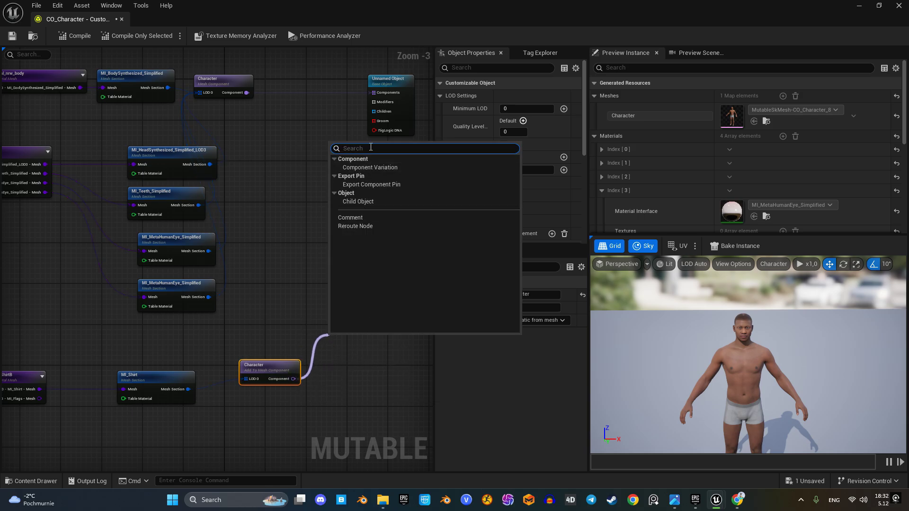
type("child")
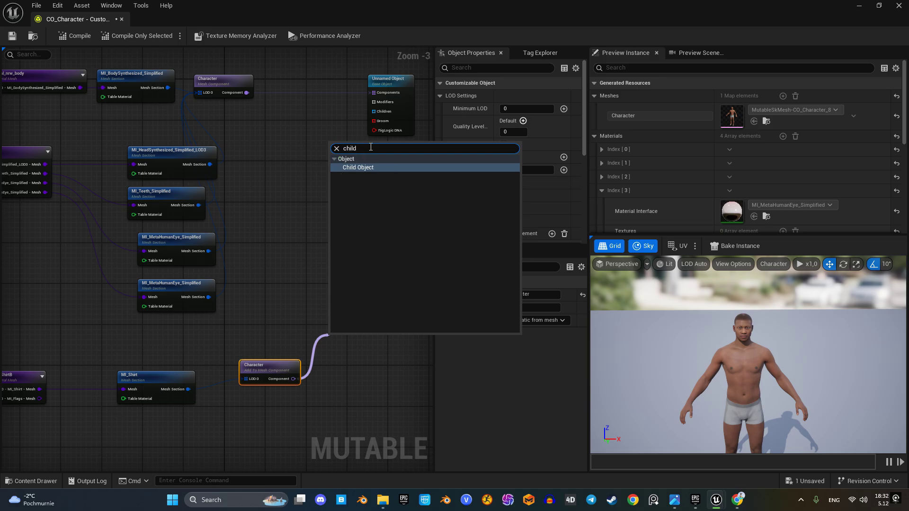
left_click(366, 166)
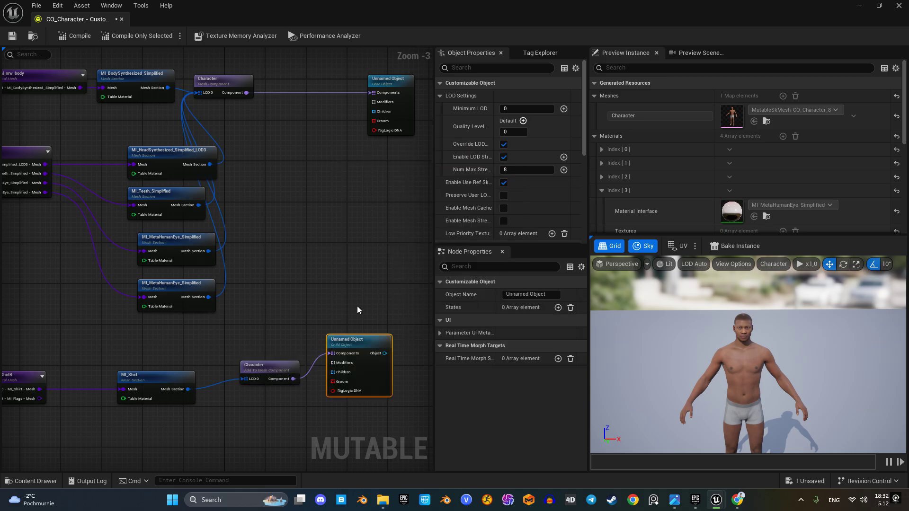
left_click_drag(371, 349, 374, 357)
right_click_drag(369, 332, 252, 291)
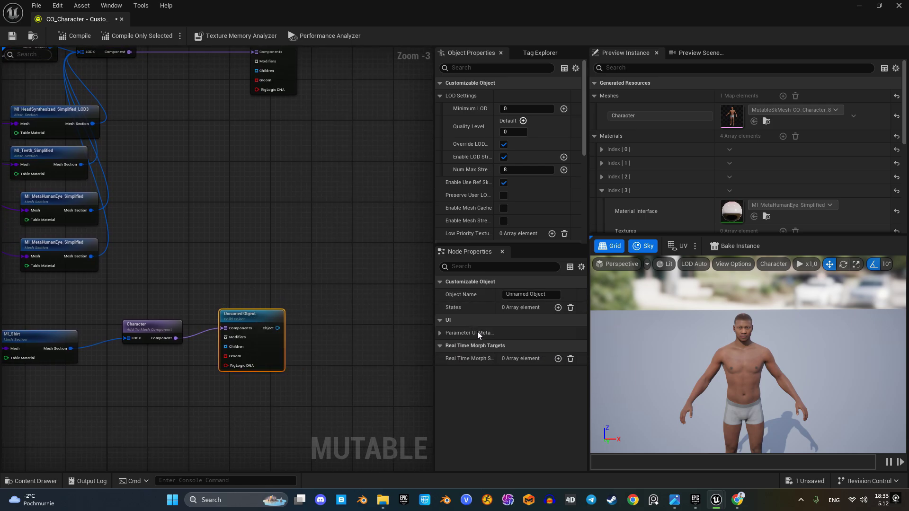
left_click(522, 295)
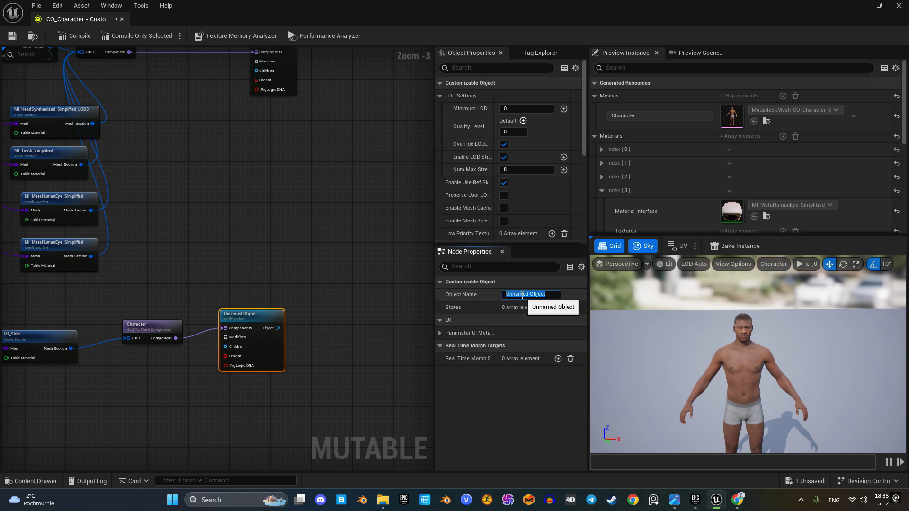
type("Top")
key("Return")
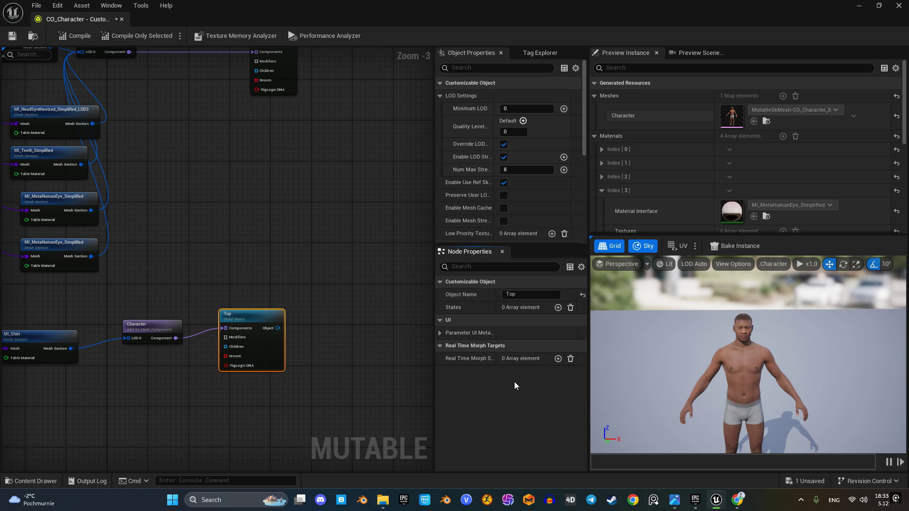
Step: Add an Object Group named Cloth for the Top object and connect it to the base object's Children input
right_click_drag(313, 348, 270, 349)
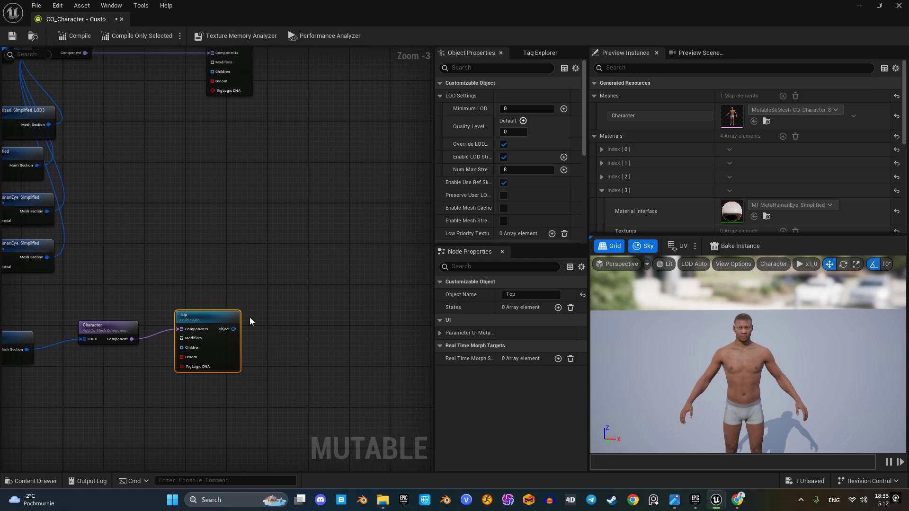
left_click_drag(234, 329, 310, 325)
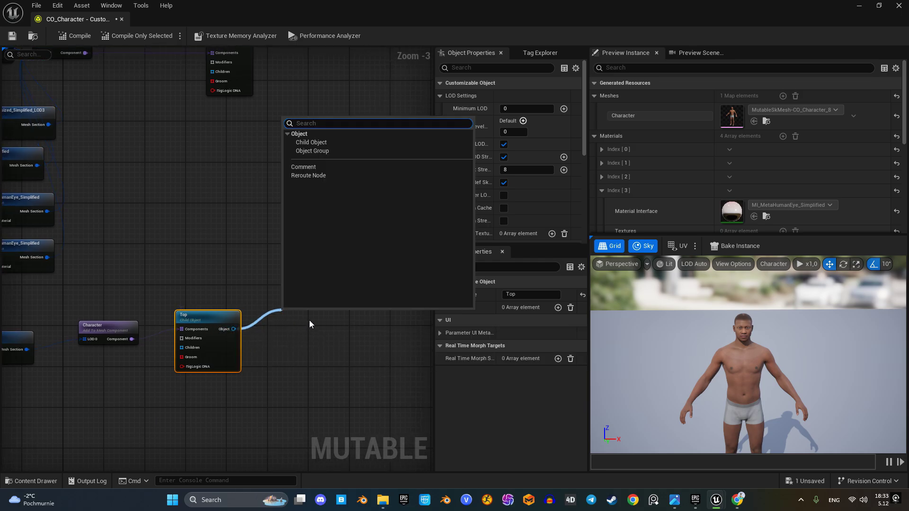
left_click(322, 152)
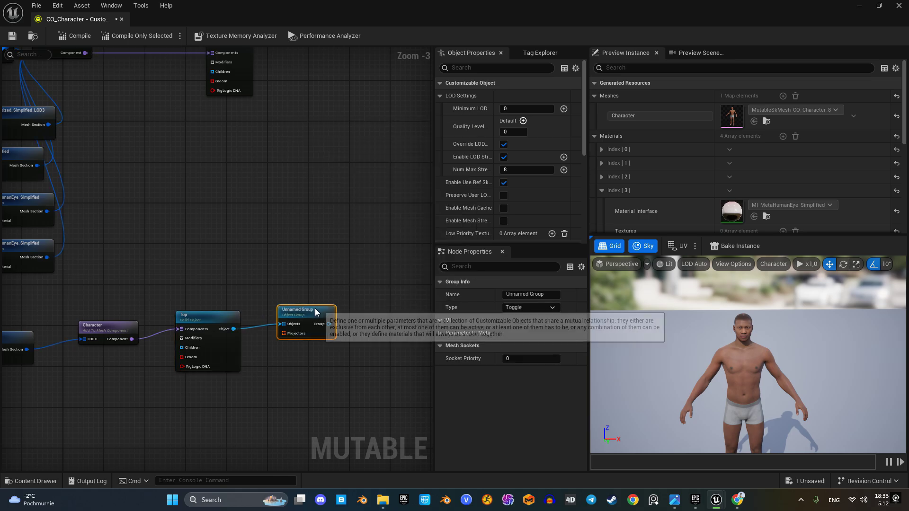
left_click(522, 295)
type("C")
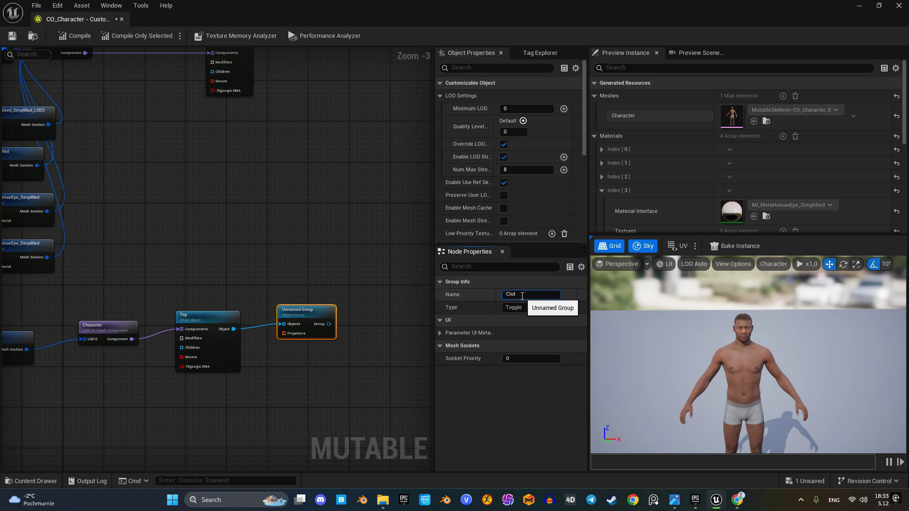
type("loth")
left_click(391, 322)
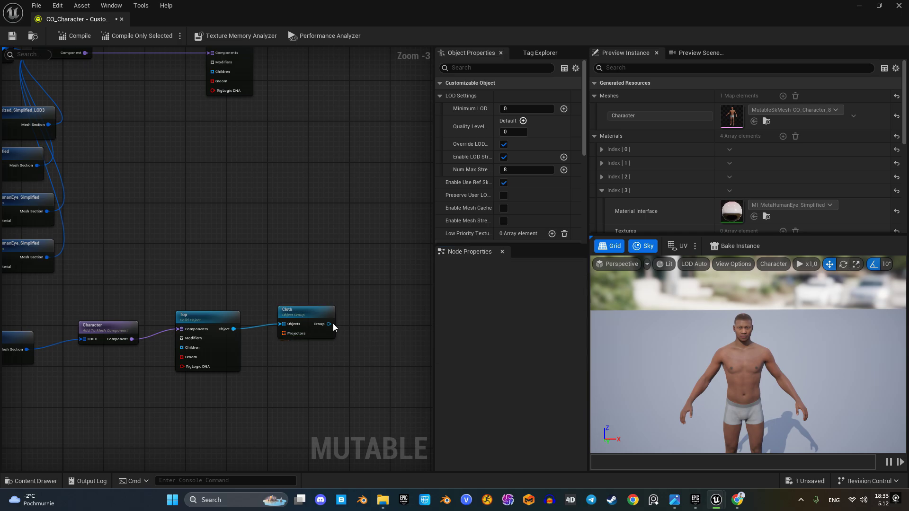
left_click_drag(331, 323, 326, 98)
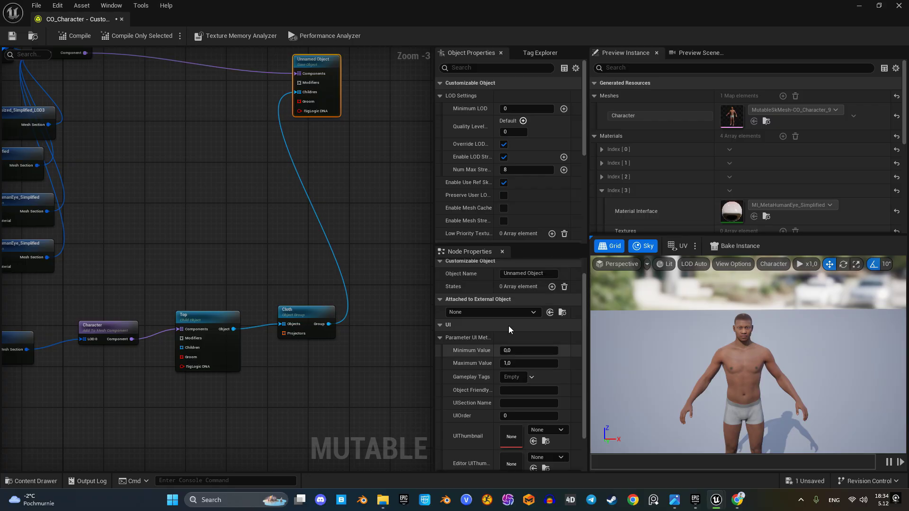
Step: Expand the preview instance's parameters and enable Top to put the shirt on the character
scroll(623, 151, "down", 8)
scroll(623, 151, "down", 3)
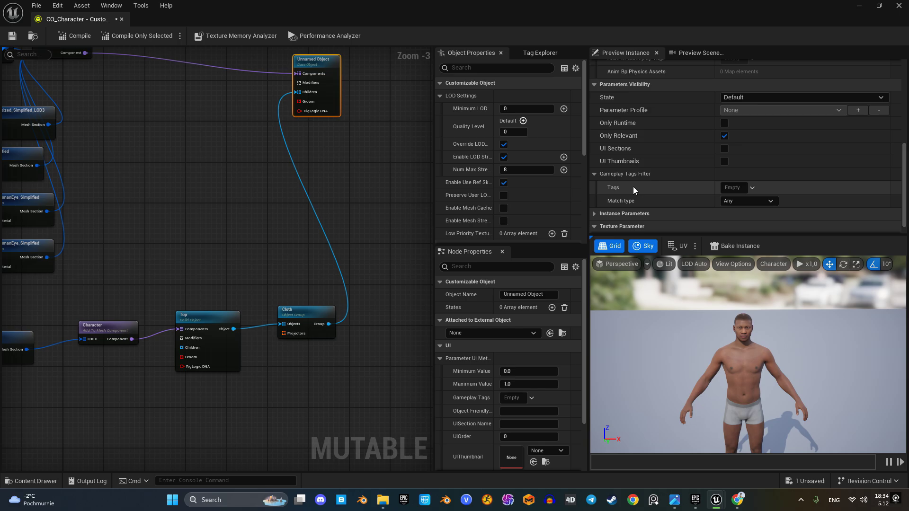
scroll(632, 186, "down", 1)
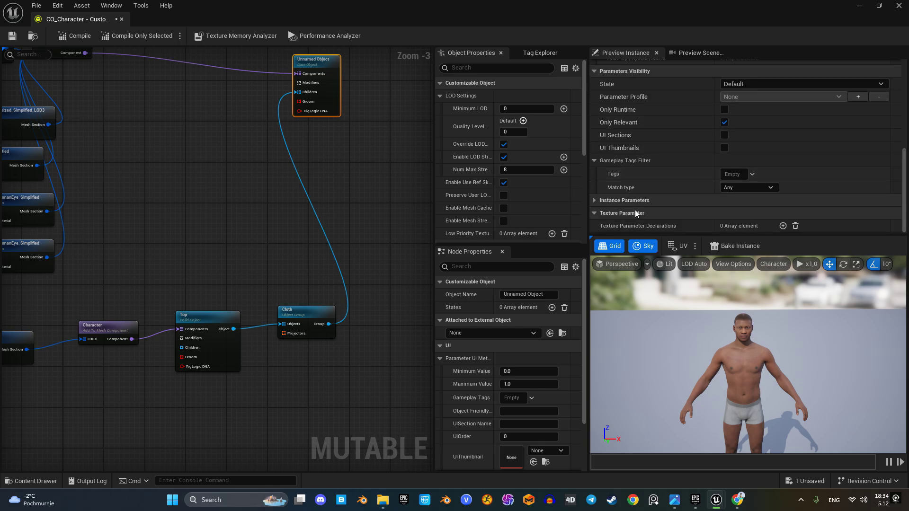
left_click(594, 200)
scroll(621, 190, "down", 2)
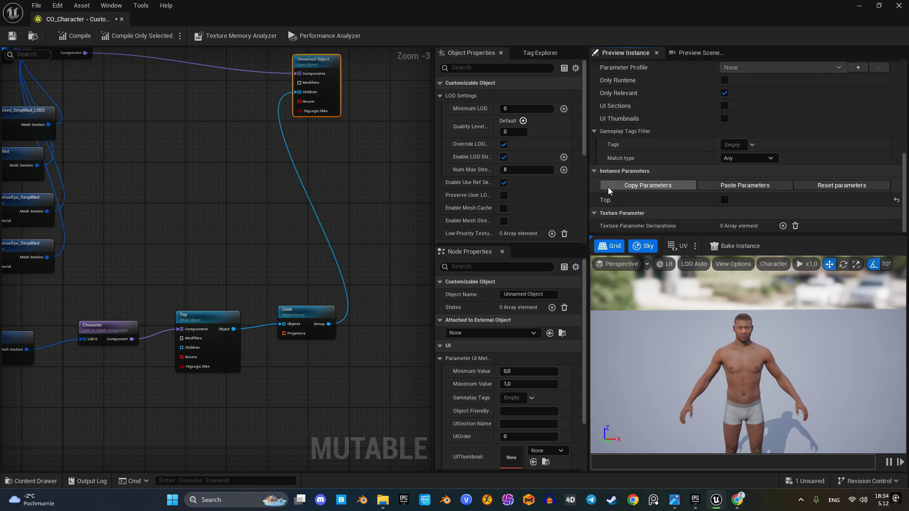
left_click(724, 199)
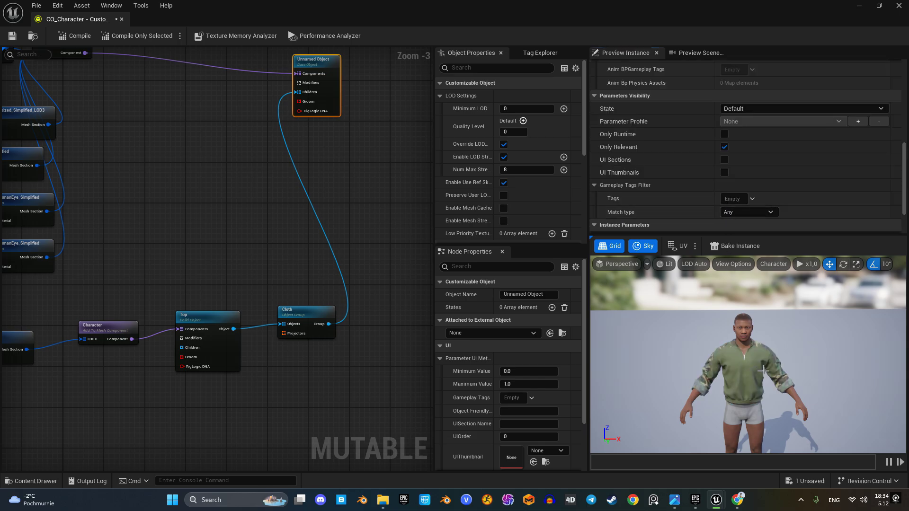
Step: Examine how the shirt fits the character's torso and arms from several angles in the preview
scroll(763, 372, "up", 3)
middle_click_drag(762, 372, 762, 403)
scroll(757, 369, "up", 2)
mouse_move(757, 369)
left_mouse_down()
mouse_move(611, 367)
mouse_move(762, 367)
left_mouse_up()
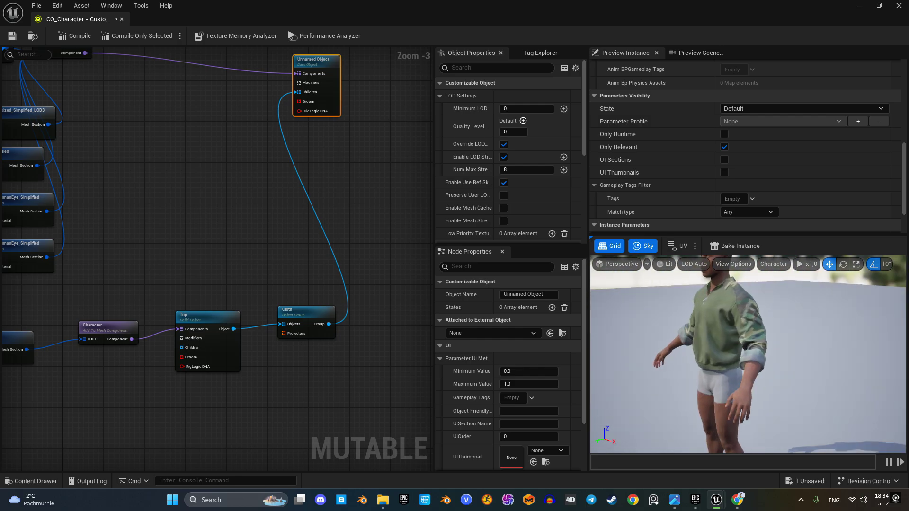
scroll(757, 369, "down", 2)
middle_click_drag(757, 369, 769, 343)
scroll(769, 366, "up", 1)
scroll(769, 366, "up", 2)
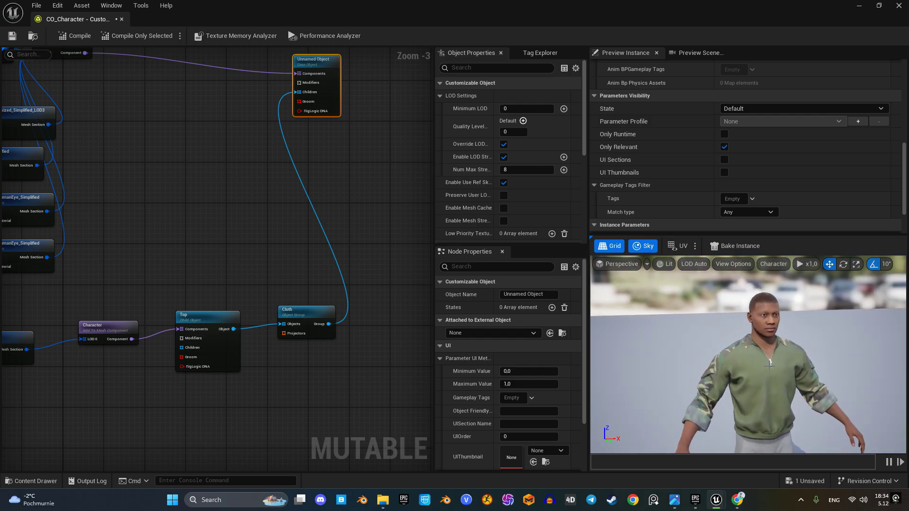
left_click_drag(769, 366, 679, 292)
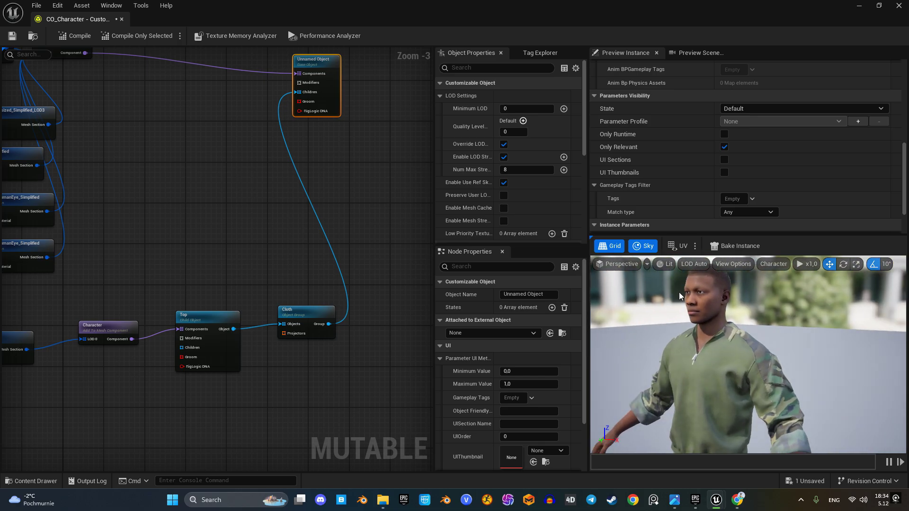
Step: Switch the preview to Wireframe and inspect the body mesh beneath the shirt up close
left_click(669, 264)
left_click(699, 62)
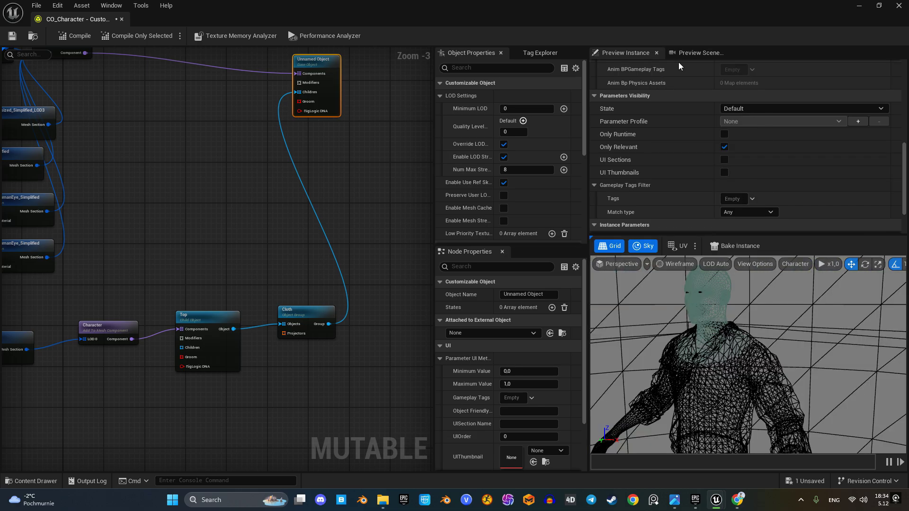
right_click_drag(738, 369, 769, 338)
right_click_drag(835, 307, 795, 312)
left_click_drag(760, 331, 760, 340)
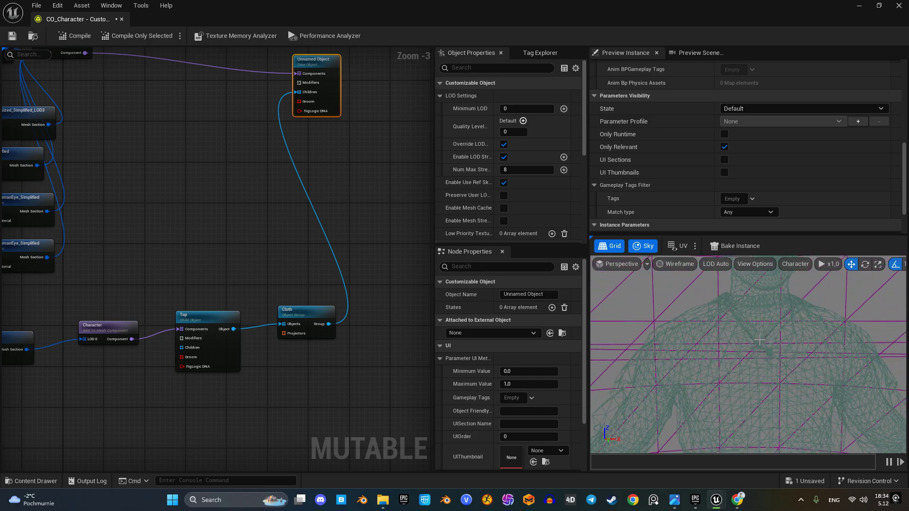
Step: Add a Clip Mesh With Mesh modifier node below the MI_Shirt mesh section
right_click_drag(333, 382, 416, 326)
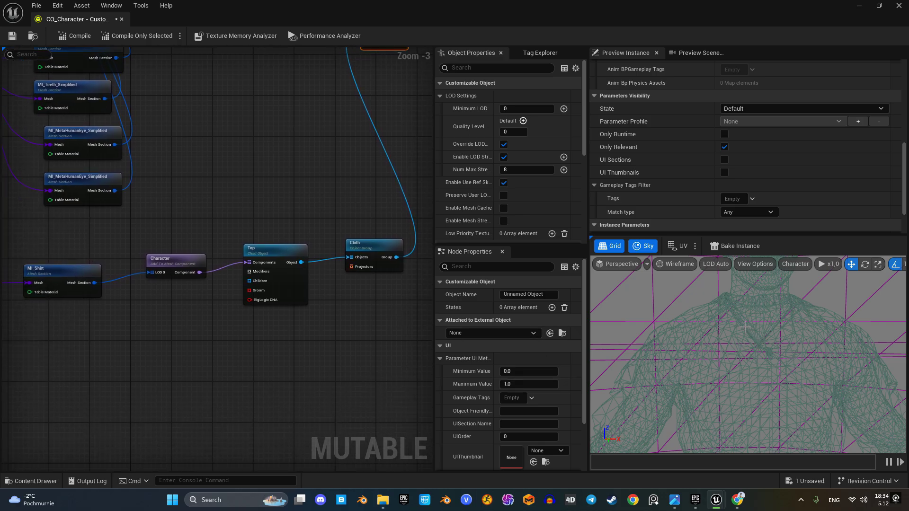
left_click_drag(737, 337, 731, 312)
scroll(685, 342, "down", 5)
left_click_drag(688, 355, 704, 383)
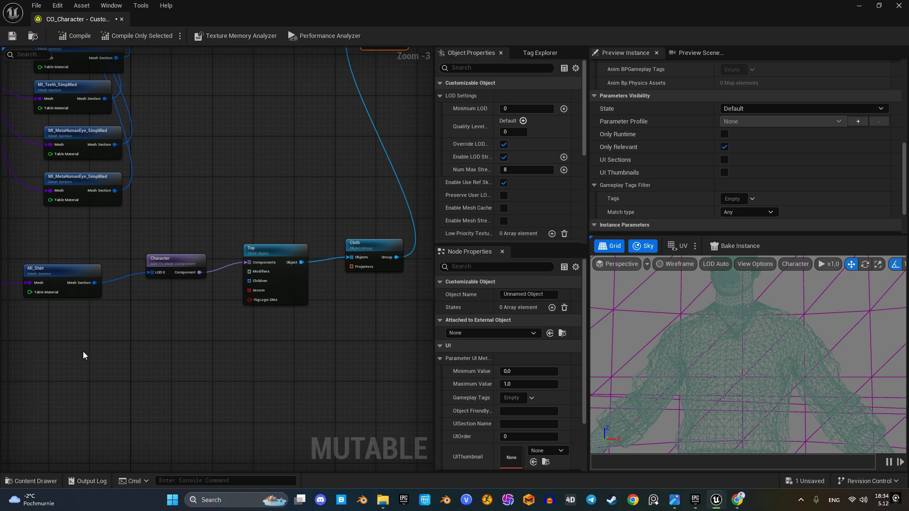
right_click_drag(83, 352, 193, 334)
right_click(179, 333)
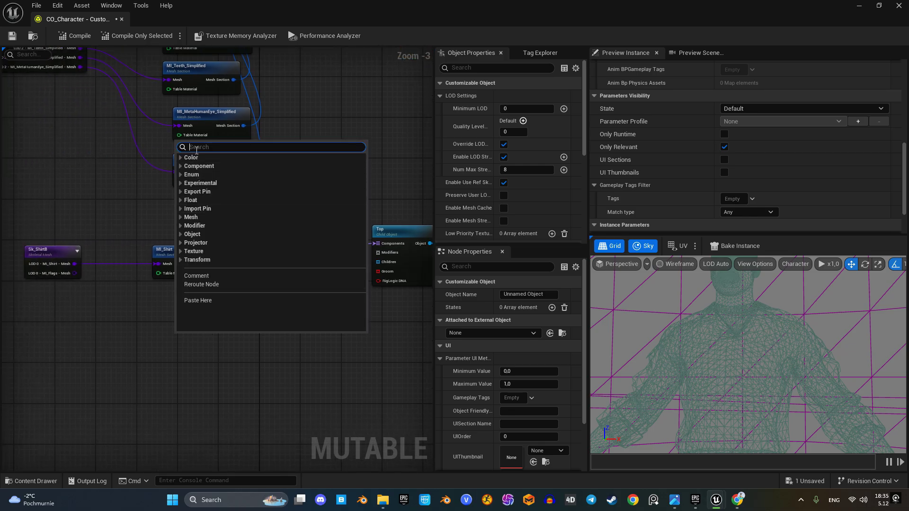
type("clip")
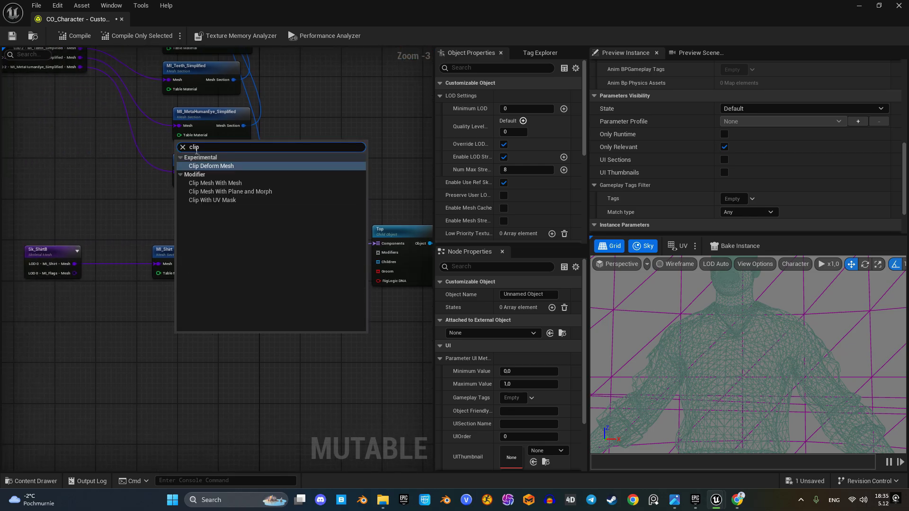
left_click(239, 183)
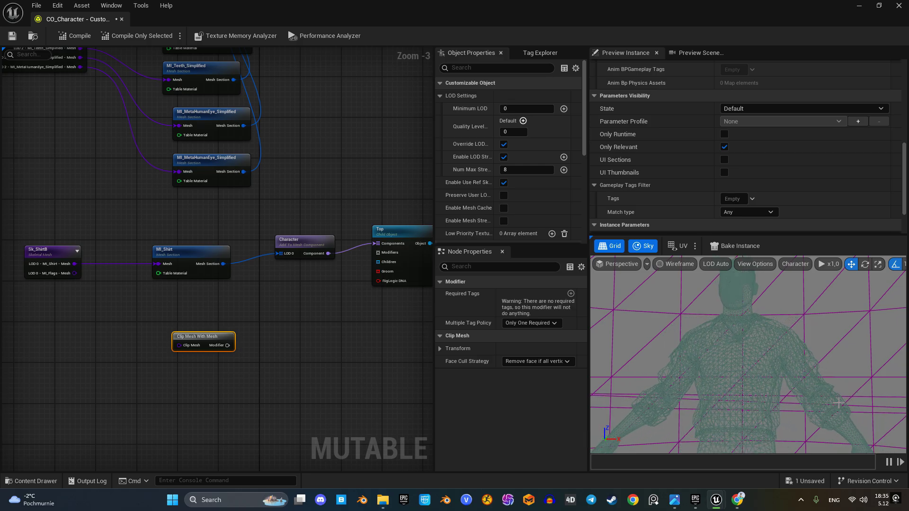
Step: Connect the shirt's LOD 0 MI_Shirt mesh to Clip Mesh, link the modifier to Top's Modifiers input, and compile
right_click_drag(240, 303, 280, 269)
scroll(98, 266, "up", 1)
left_click_drag(115, 226, 232, 320)
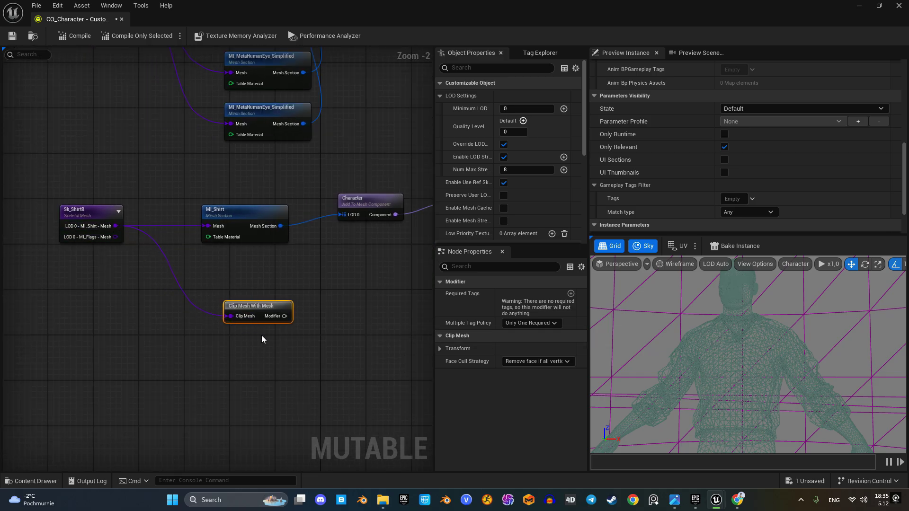
right_click_drag(262, 335, 196, 340)
left_click_drag(204, 316, 390, 226)
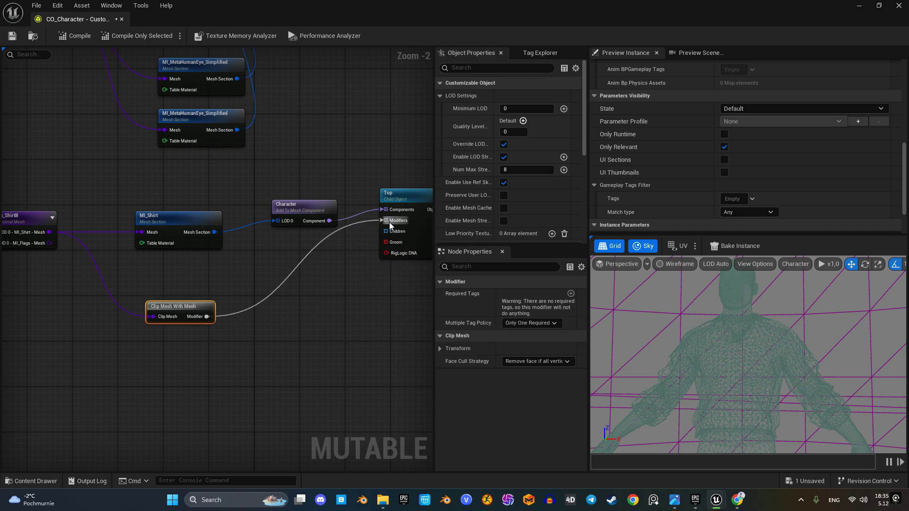
left_click(76, 35)
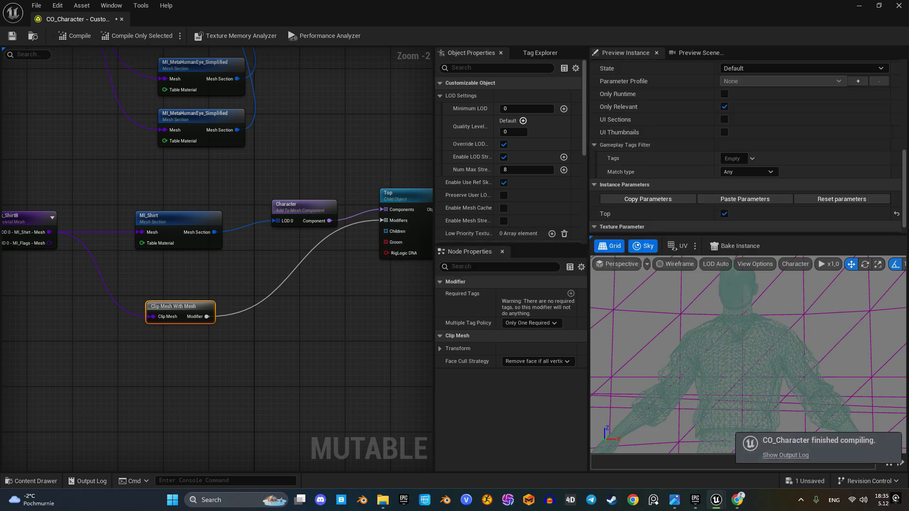
Step: Add Mesh Section [MI_BodySynthesized_Simplified] as the clip modifier's required tag, compile, and inspect the clipped body in the preview
scroll(748, 355, "up", 5)
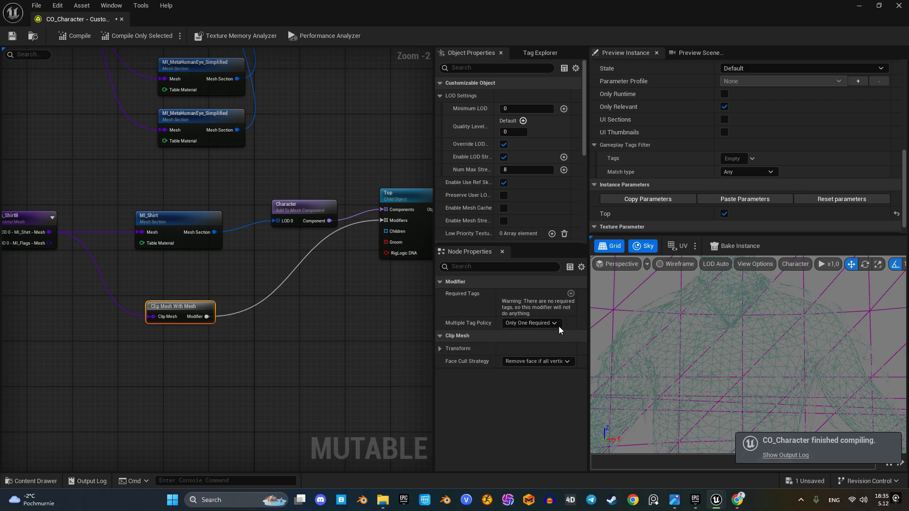
left_click(570, 294)
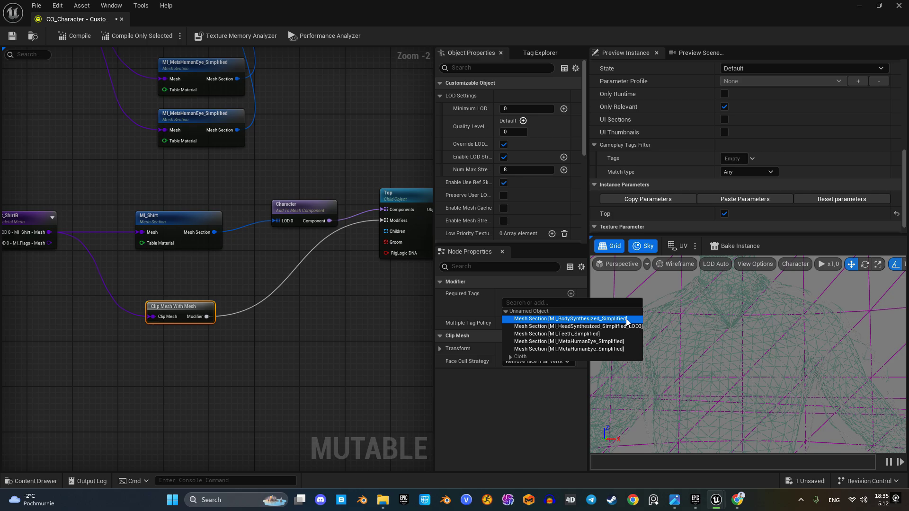
left_click(625, 319)
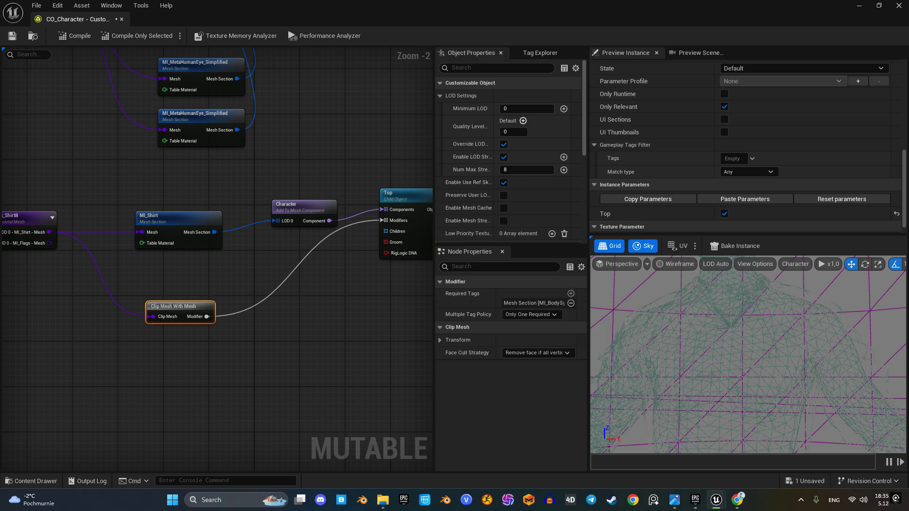
left_click(73, 35)
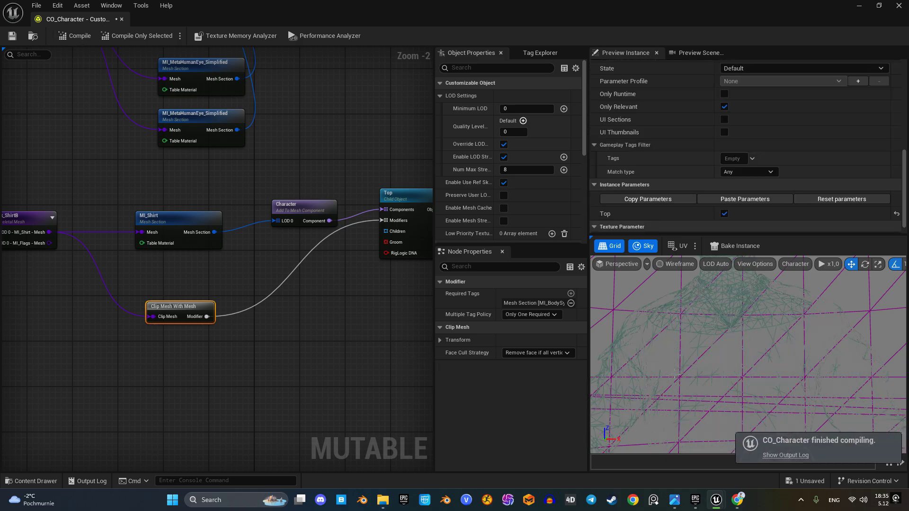
scroll(679, 366, "down", 4)
scroll(680, 365, "up", 5)
left_click_drag(680, 366, 686, 402)
mouse_move(739, 355)
left_mouse_down()
mouse_move(767, 355)
mouse_move(733, 354)
left_mouse_up()
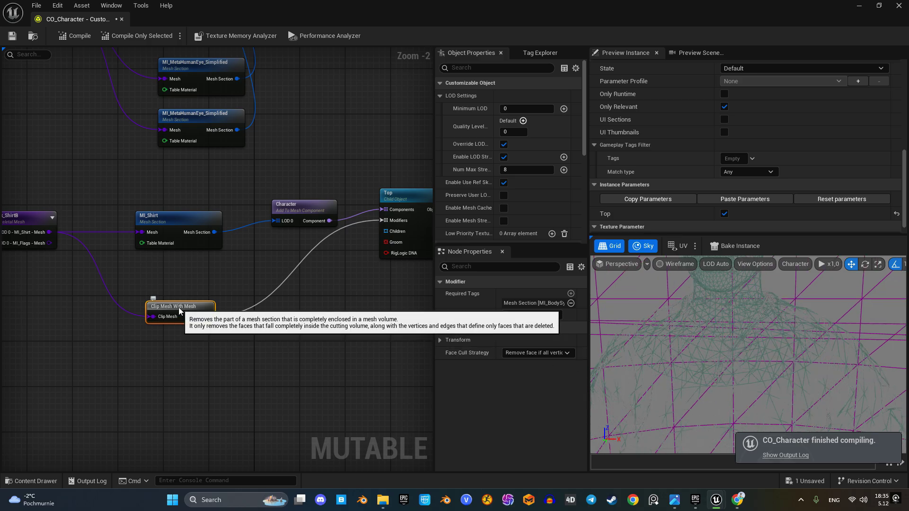
Step: Duplicate the Clip Mesh With Mesh node below the original and feed it the shirt's LOD 0 MI_Shirt mesh
key("ctrl+d")
left_click_drag(215, 356, 175, 361)
left_click_drag(51, 232, 149, 362)
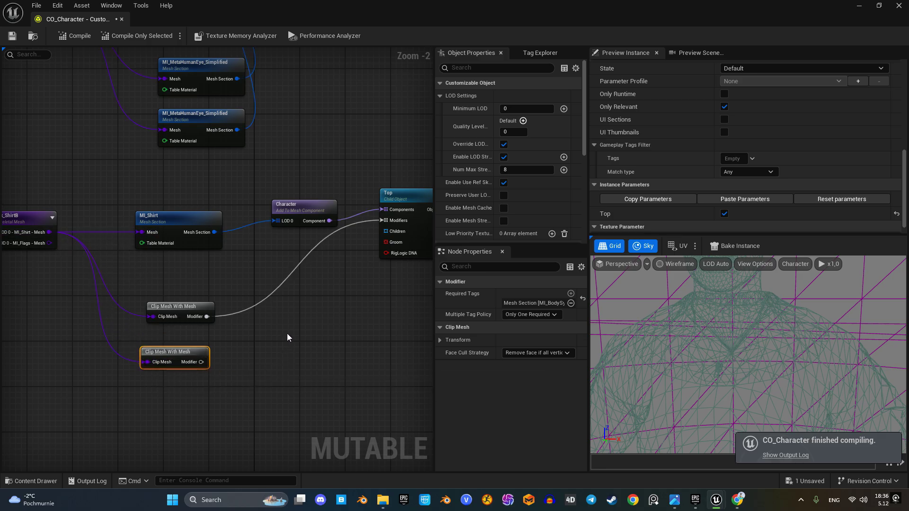
Step: Replace the duplicated clip node's required tag with Mesh Section [MI_HeadSynthesized_Simplified_LOD3]
left_click(571, 303)
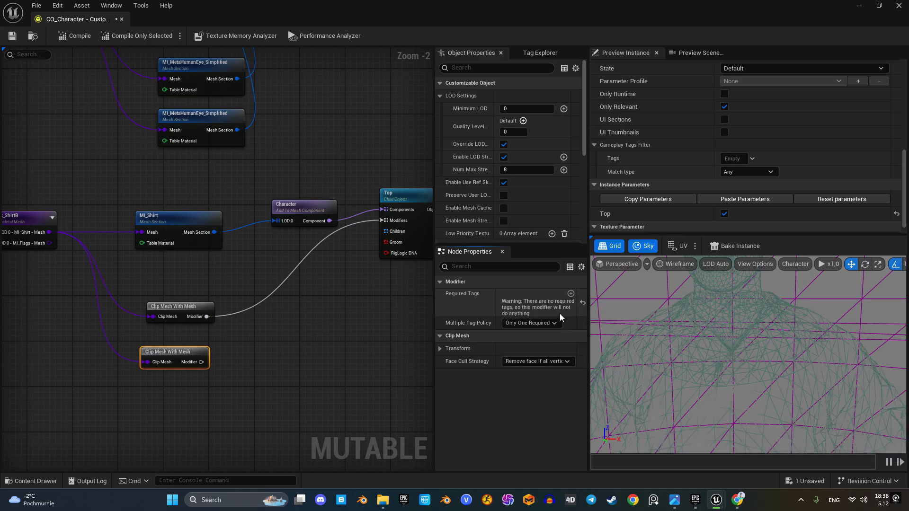
left_click(571, 293)
left_click(532, 312)
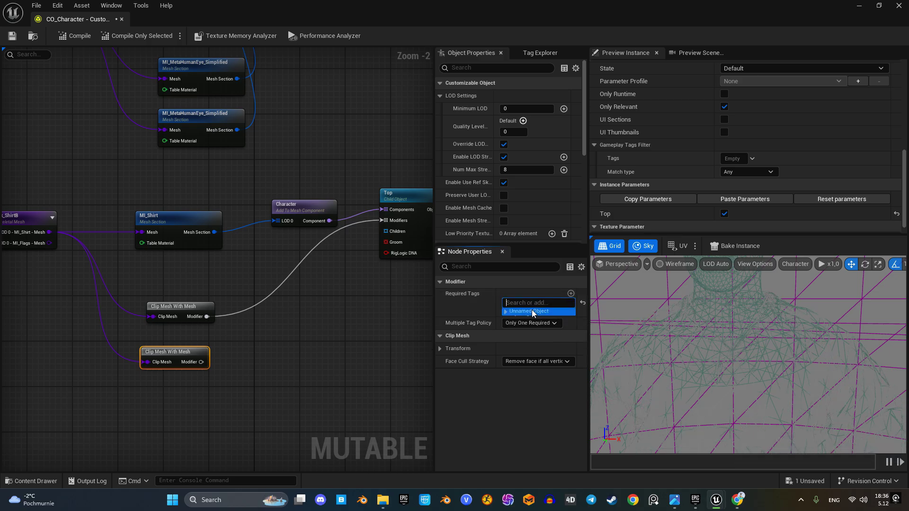
left_click(504, 310)
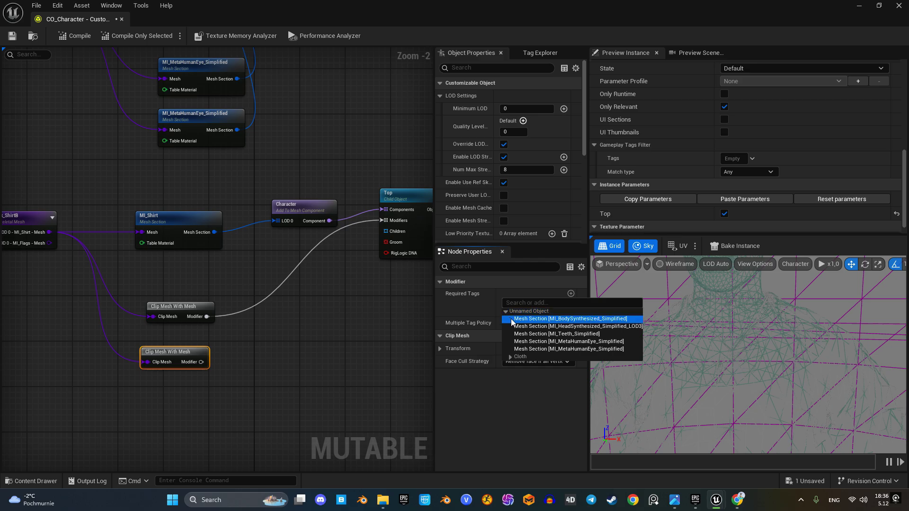
left_click(516, 327)
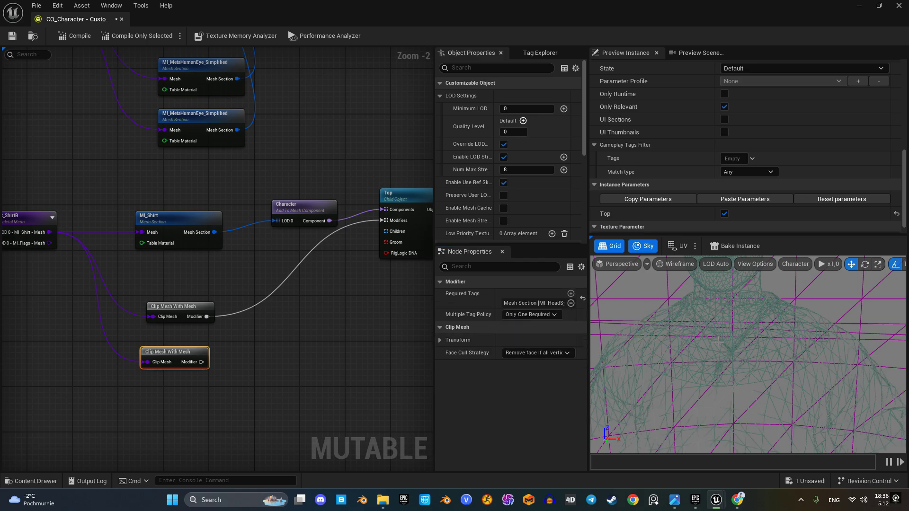
Step: Connect the second clip modifier to Top's Modifiers input, compile, and check the neck area in the preview
left_click_drag(201, 362, 385, 220)
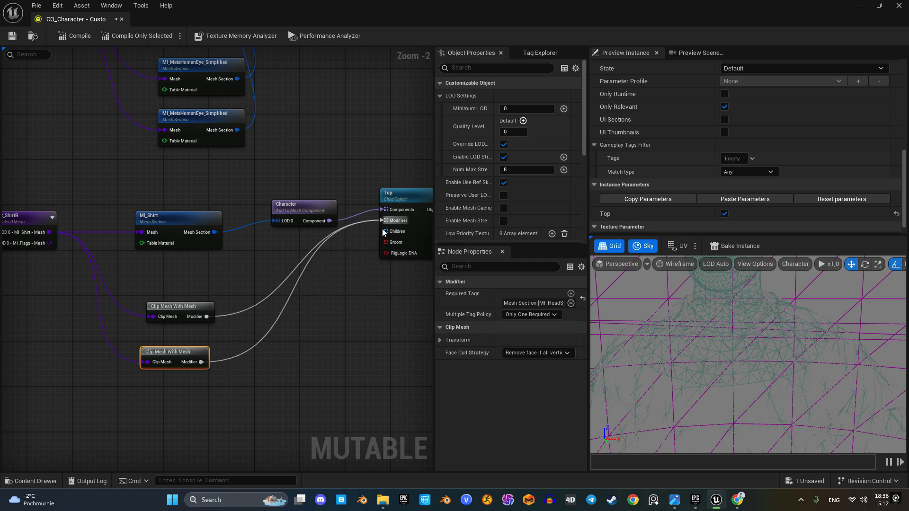
left_click(77, 38)
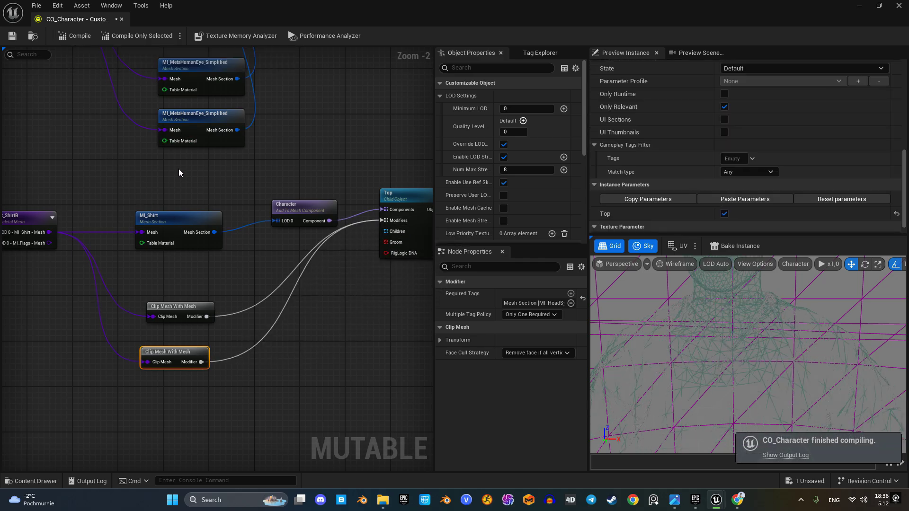
right_click_drag(670, 331, 596, 331)
left_click_drag(596, 331, 723, 306)
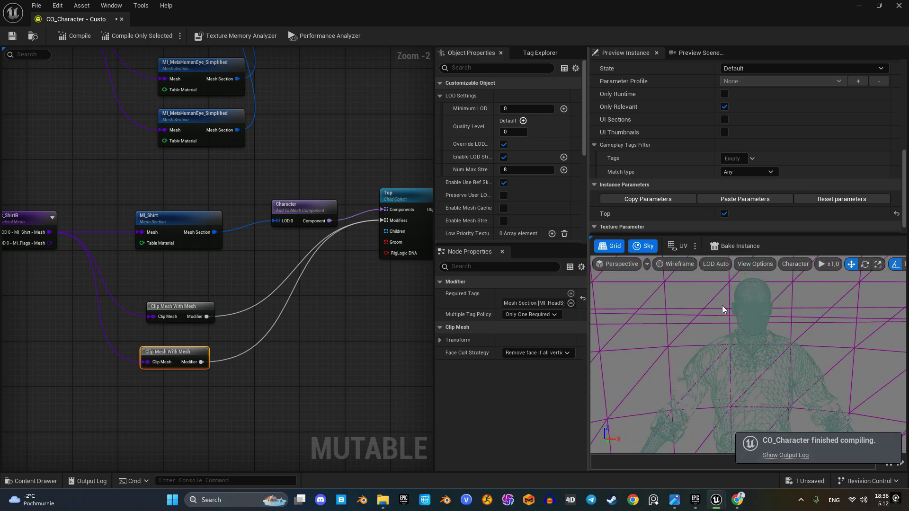
Step: Set the preview viewport to a textured, lighting-free or lit shading mode by choosing Lit instead of Wireframe
left_click(686, 265)
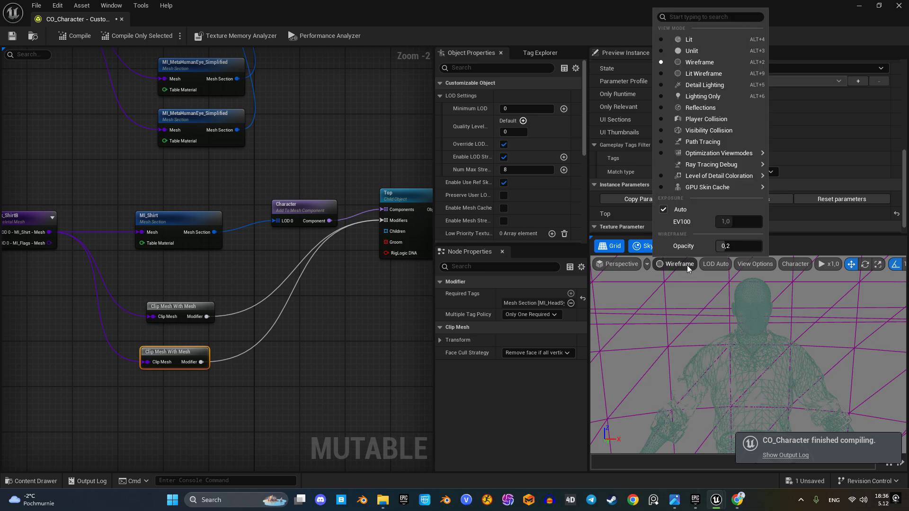
left_click(695, 47)
scroll(752, 324, "down", 6)
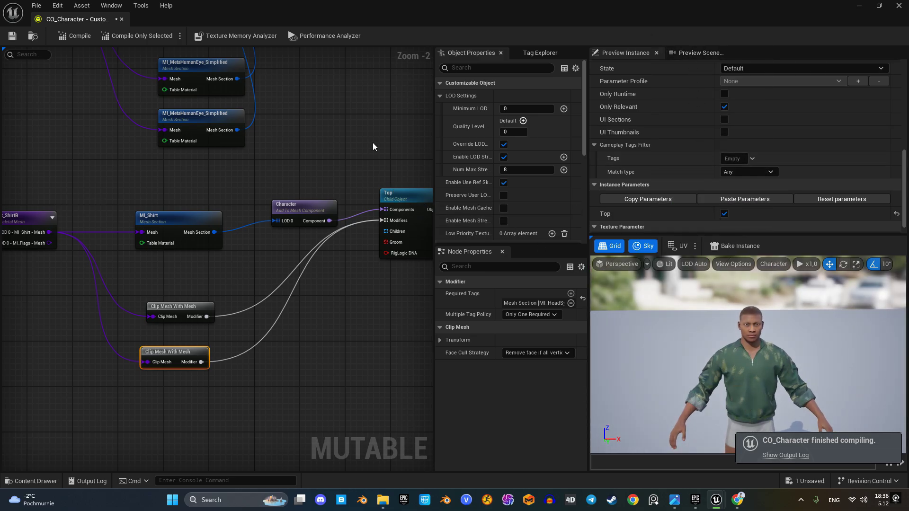
Step: Select the base object node that receives the Character component and the Cloth group
right_click_drag(373, 146, 175, 381)
left_click(310, 204)
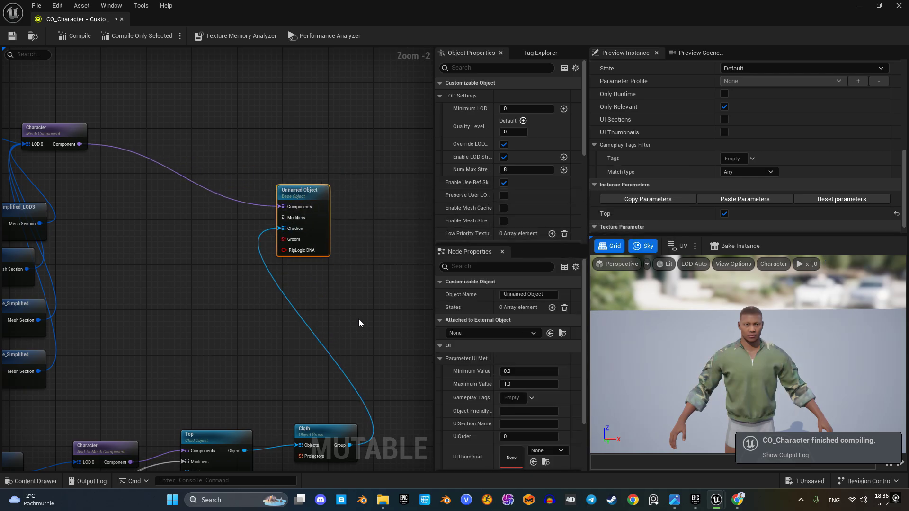
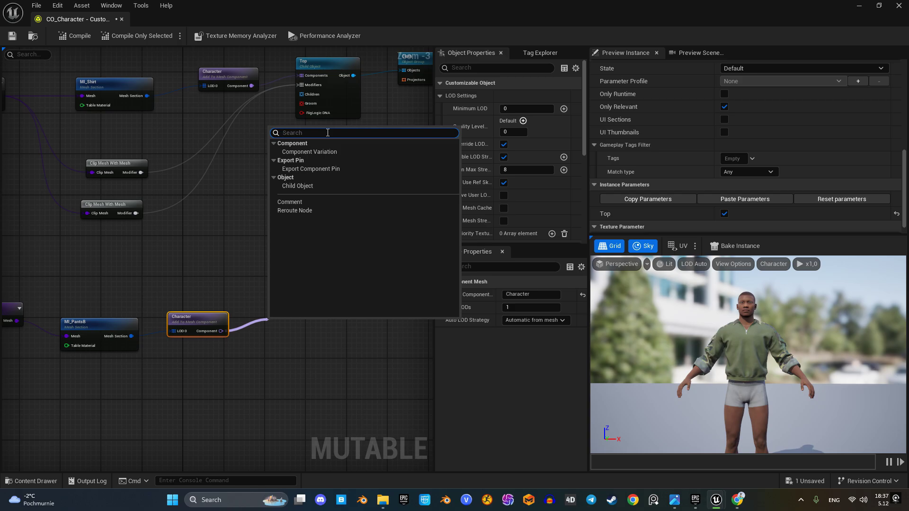
Step: Add a Child Object node to the pants' Character component and name it Bottoms
type("chil")
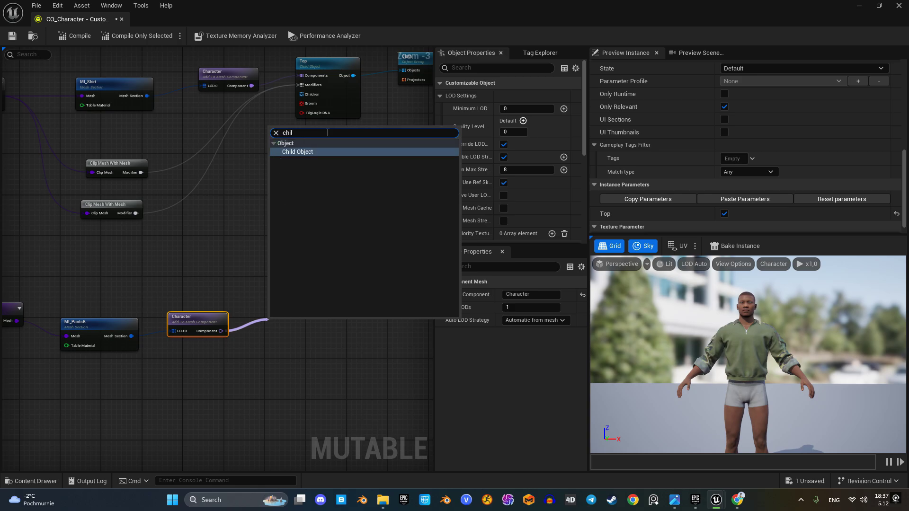
left_click(322, 154)
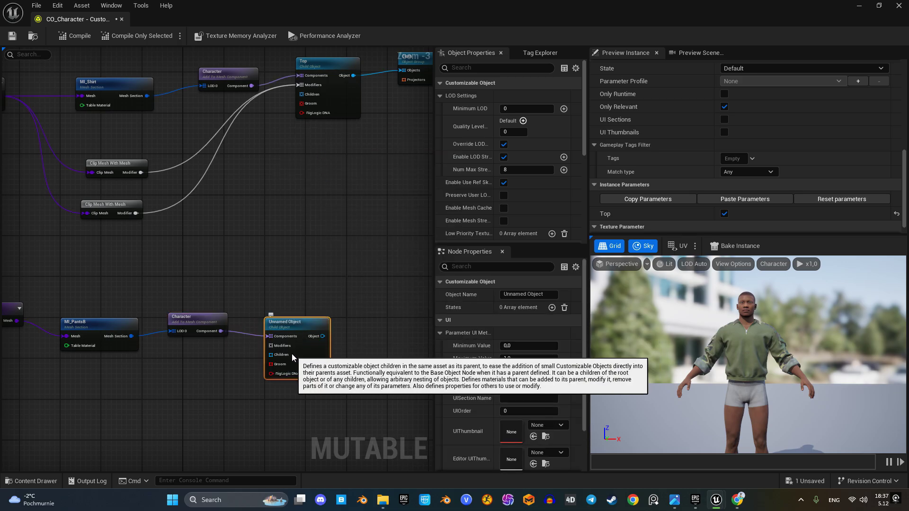
left_click(519, 294)
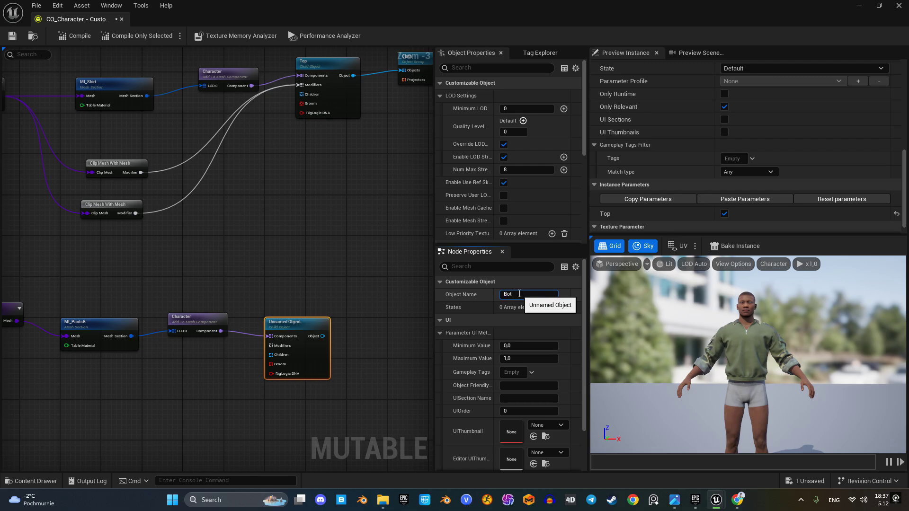
left_click(354, 237)
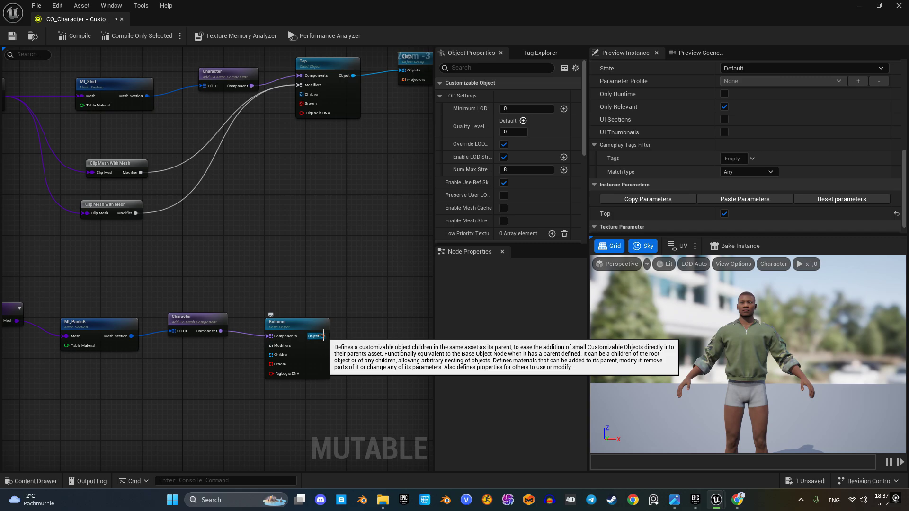
Step: Connect Bottoms to the Cloth group's Objects input, compile, and enable Bottoms in the preview instance
left_click_drag(323, 336, 406, 71)
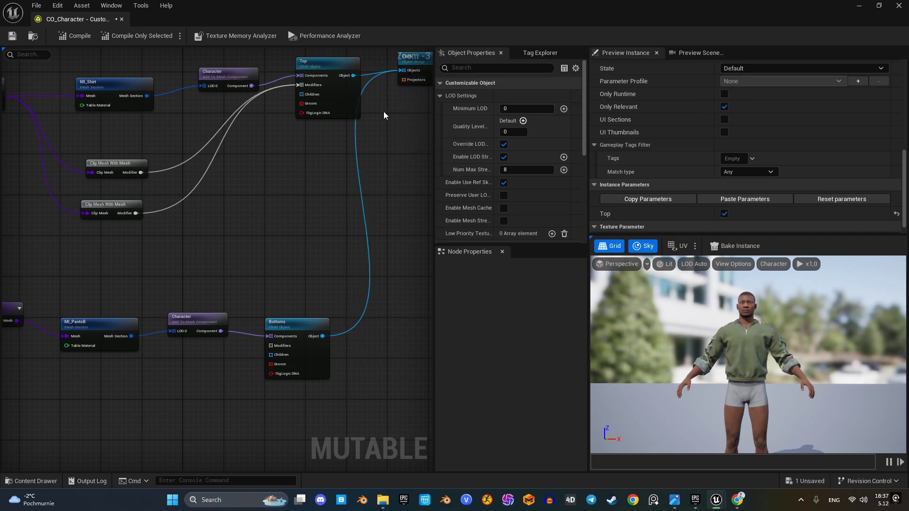
left_click(75, 35)
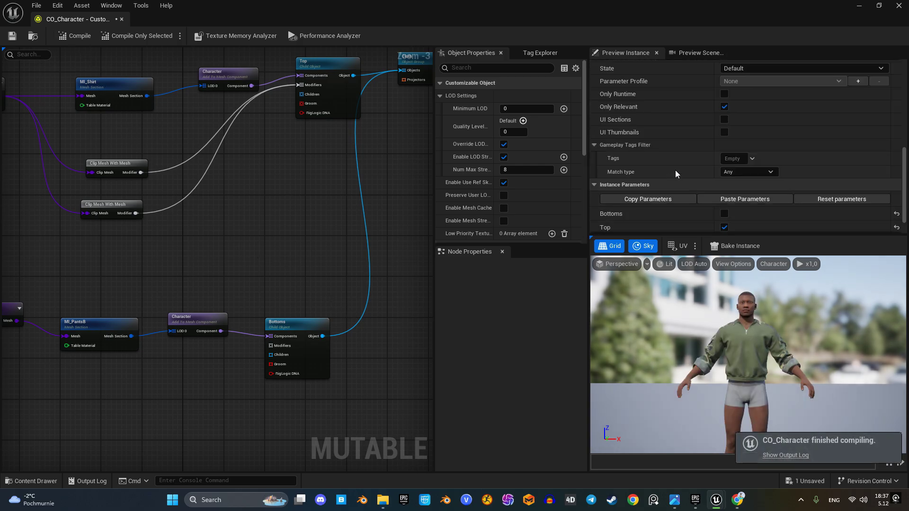
scroll(663, 151, "down", 1)
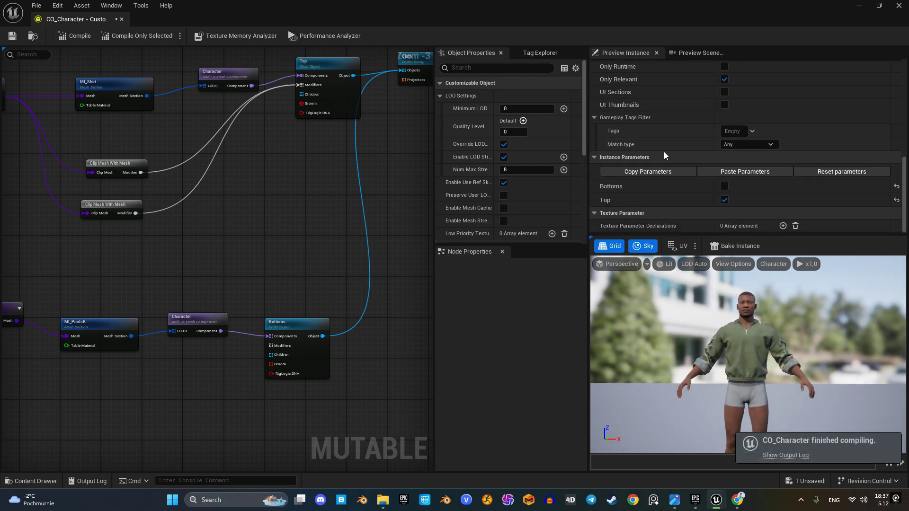
left_click(723, 186)
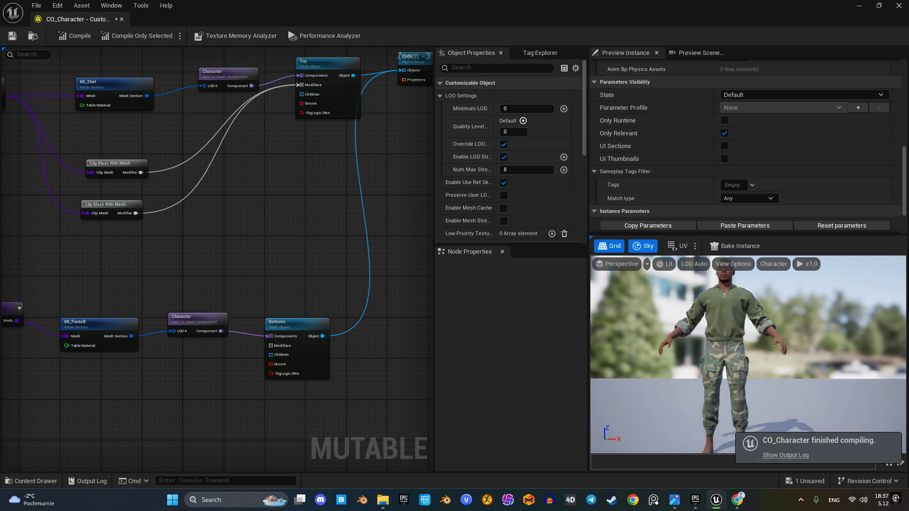
left_click_drag(742, 371, 762, 391)
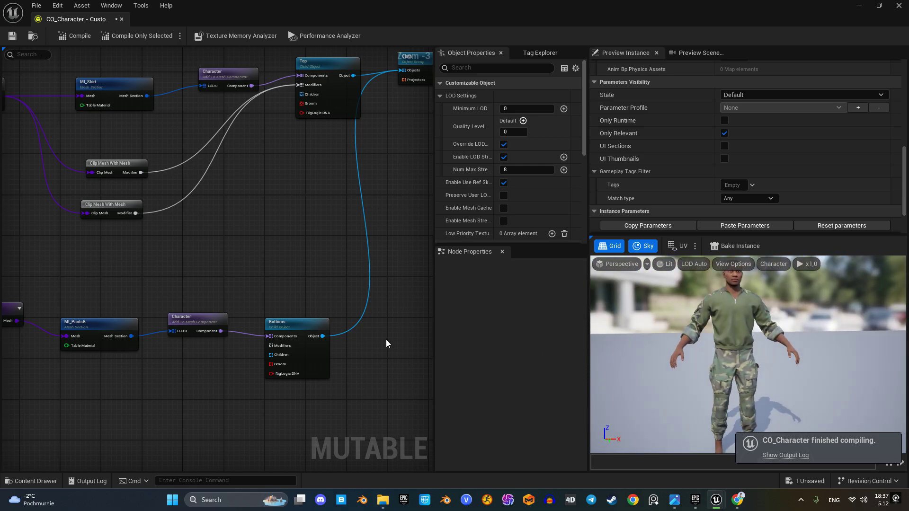
Step: Duplicate the shirt's body clip node for the pants, connect it between the Sk_PantsB mesh and Bottoms' Modifiers input, compile and save
right_click_drag(186, 242, 293, 208)
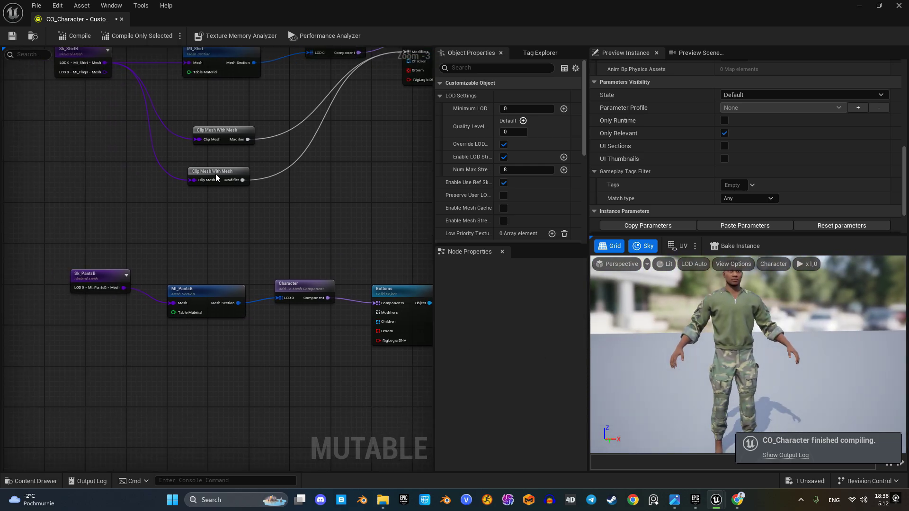
left_click(223, 130)
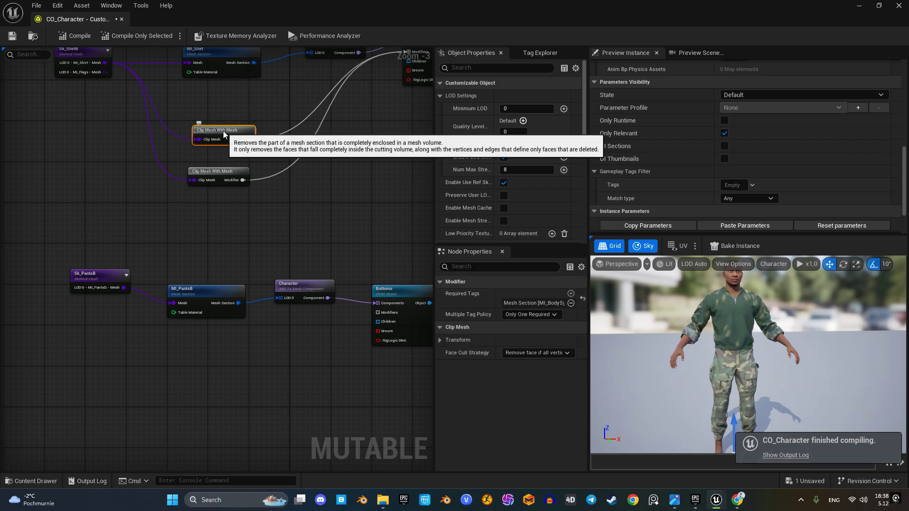
key("ctrl+v")
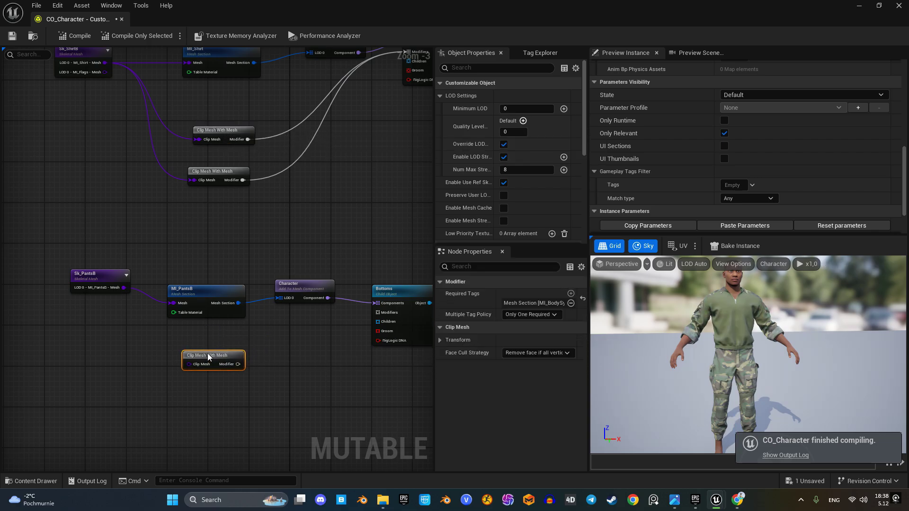
left_click_drag(124, 288, 379, 314)
left_click(72, 37)
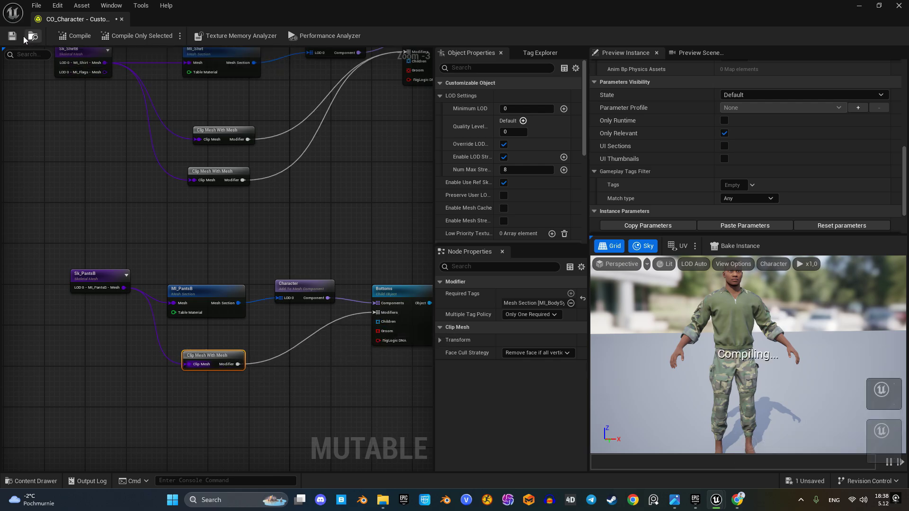
left_click(12, 35)
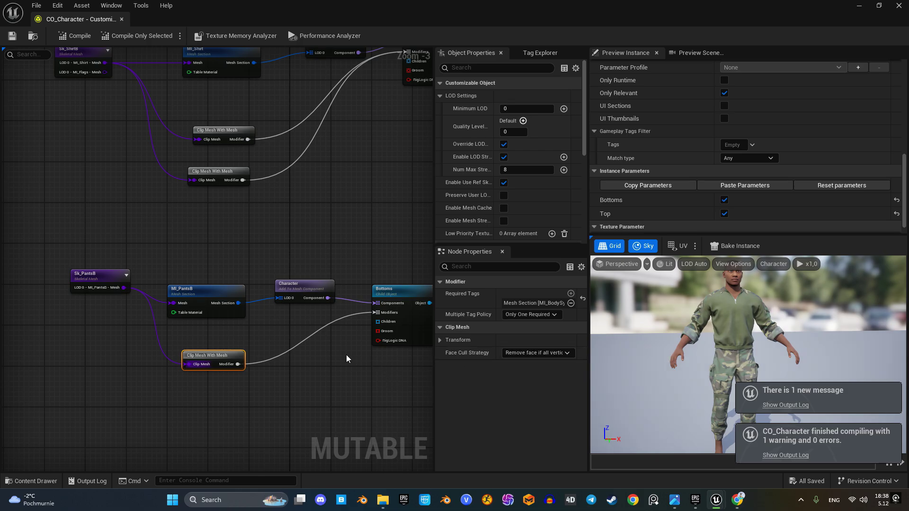
Step: Delete the shirt's second Clip Mesh With Mesh node, the one tagged for the head section
right_click_drag(347, 358, 256, 330)
scroll(260, 329, "up", 2)
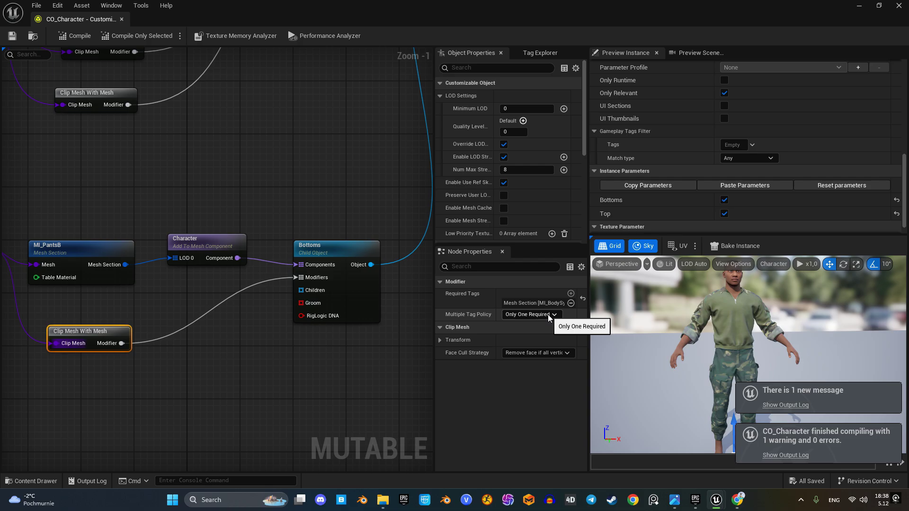
right_click_drag(240, 169, 366, 307)
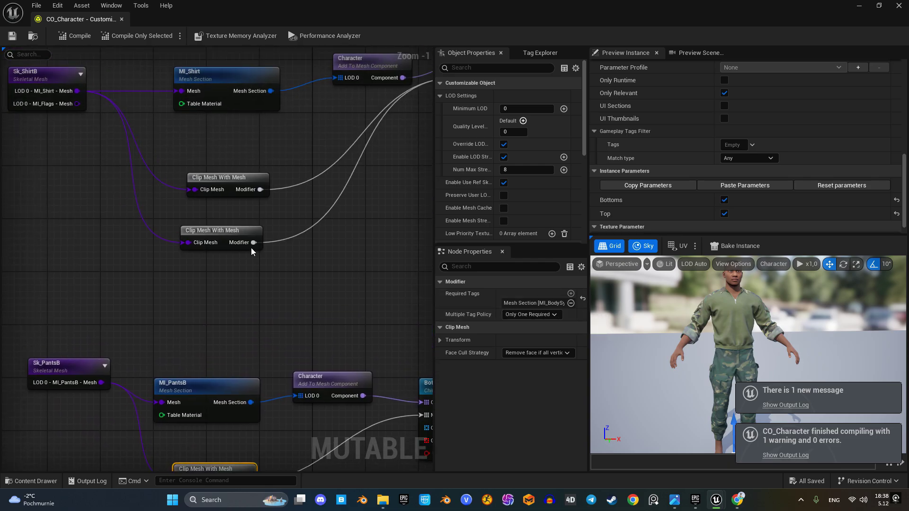
left_click(242, 231)
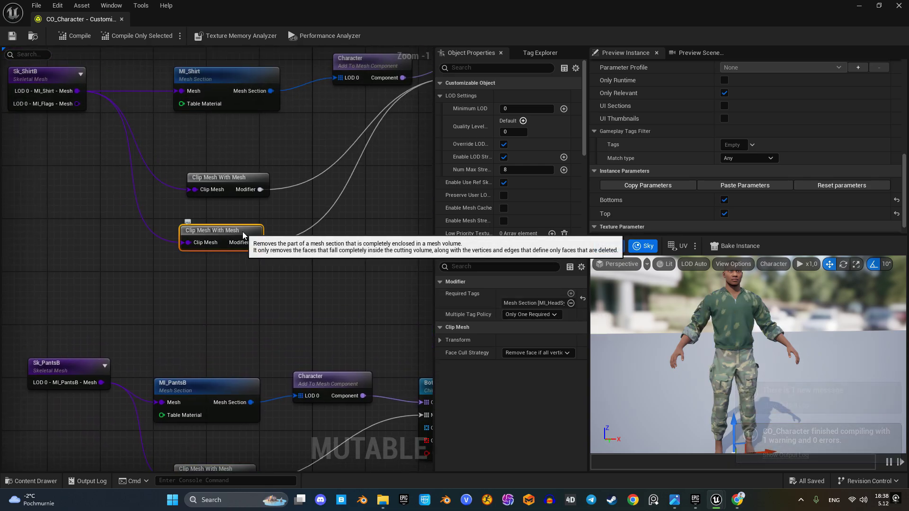
key("Delete")
Step: Add Mesh Section [MI_HeadSynthesized_Simplified_LOD3] as a second required tag on the shirt's remaining clip node
left_click(244, 176)
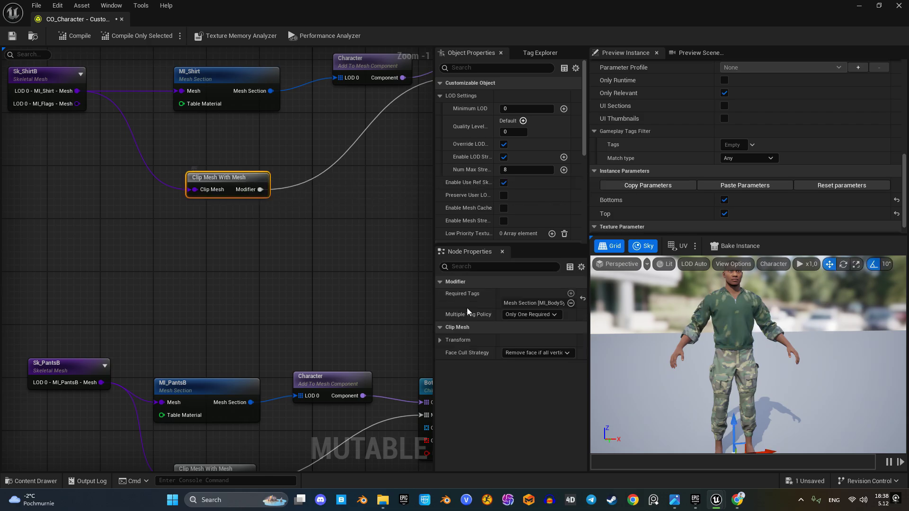
left_click(572, 296)
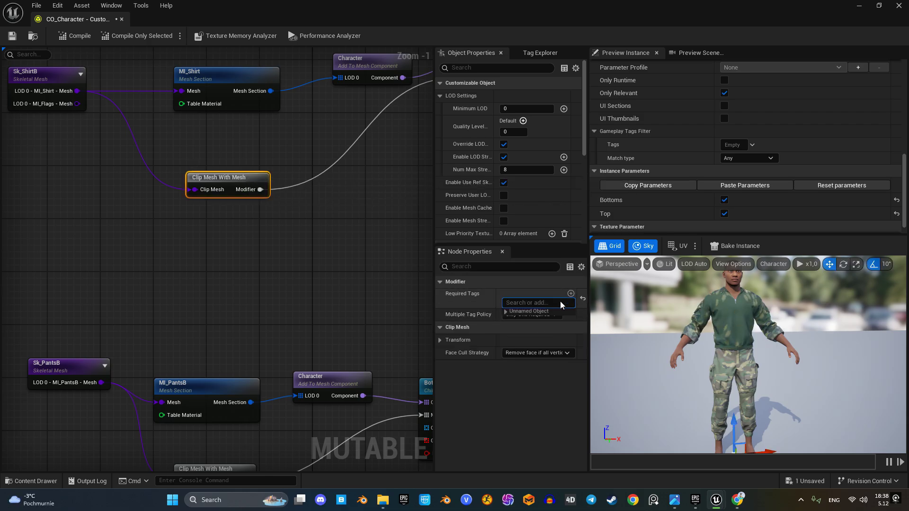
left_click(506, 312)
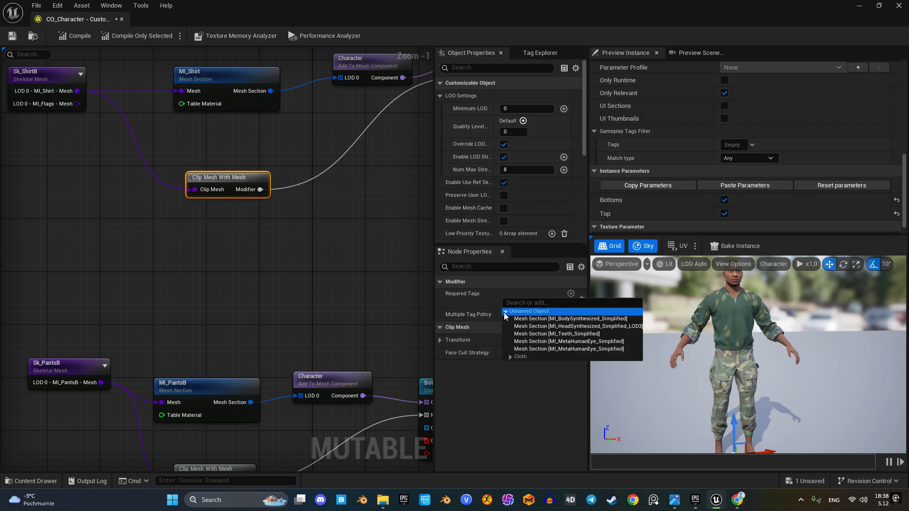
left_click(541, 326)
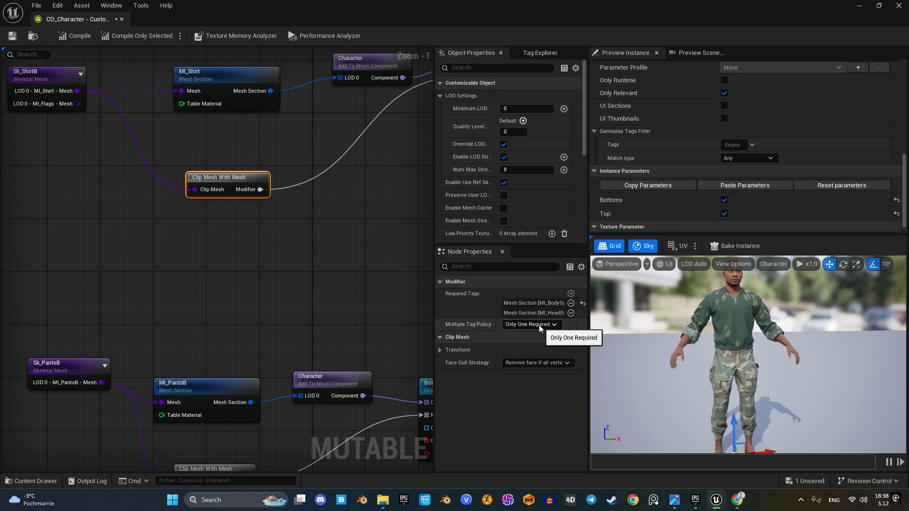
Step: Shift the base object node slightly away from the body and head mesh nodes in the graph
right_click_drag(331, 227, 107, 358)
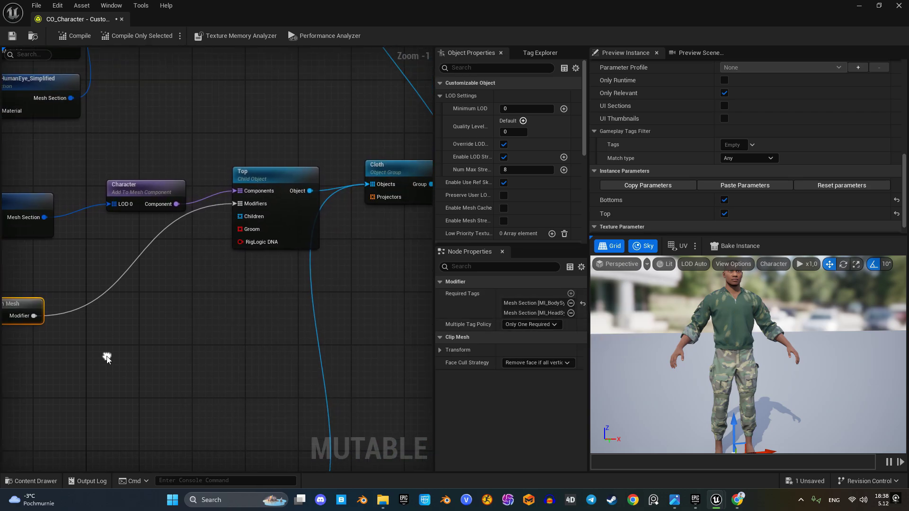
right_click_drag(330, 317, 245, 361)
scroll(300, 239, "down", 4)
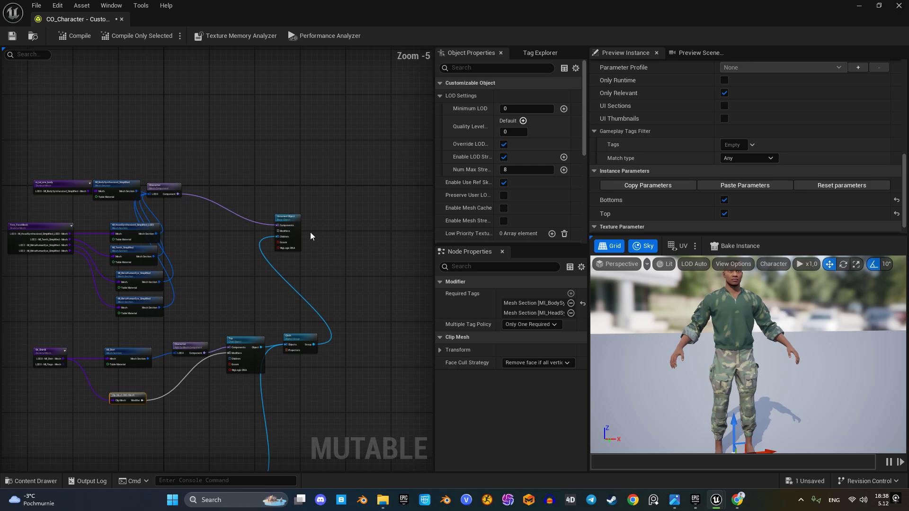
left_click_drag(297, 220, 305, 216)
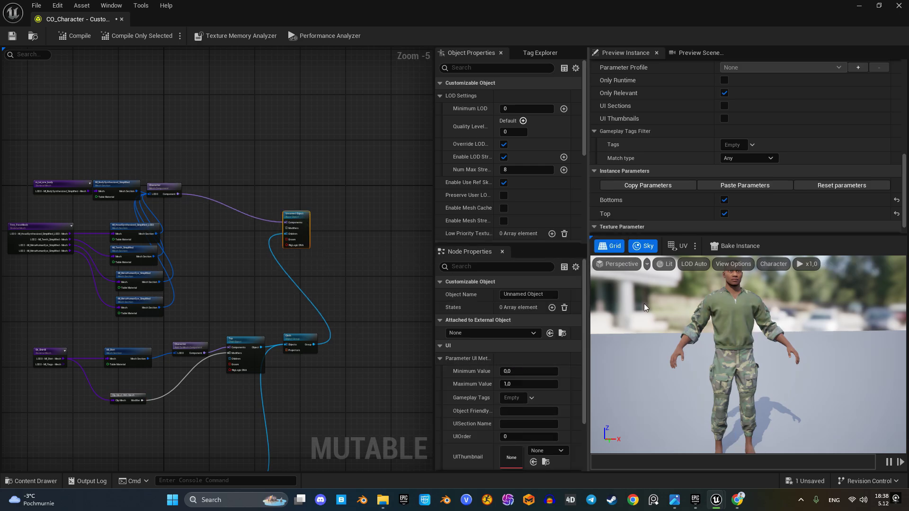
Step: Examine the clothed character's clipped meshes in Wireframe view, then return the preview to Lit
left_click(665, 266)
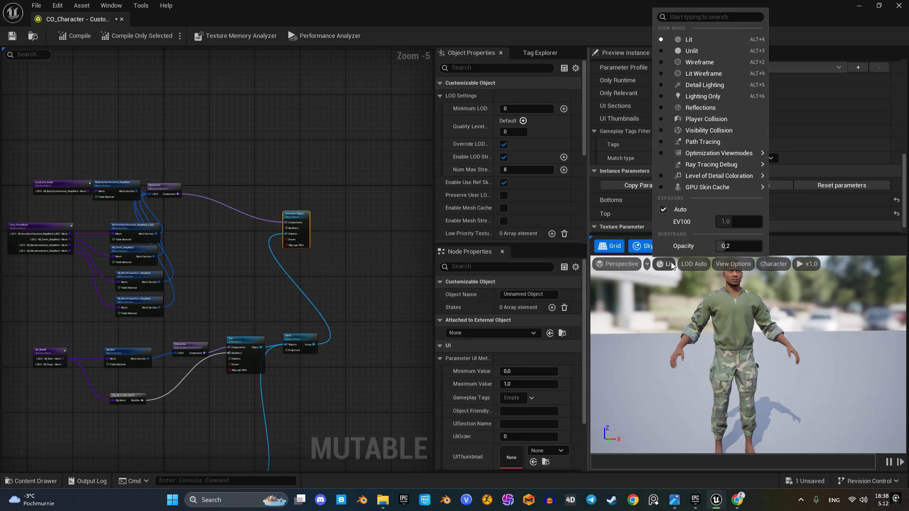
left_click(694, 63)
scroll(717, 327, "up", 5)
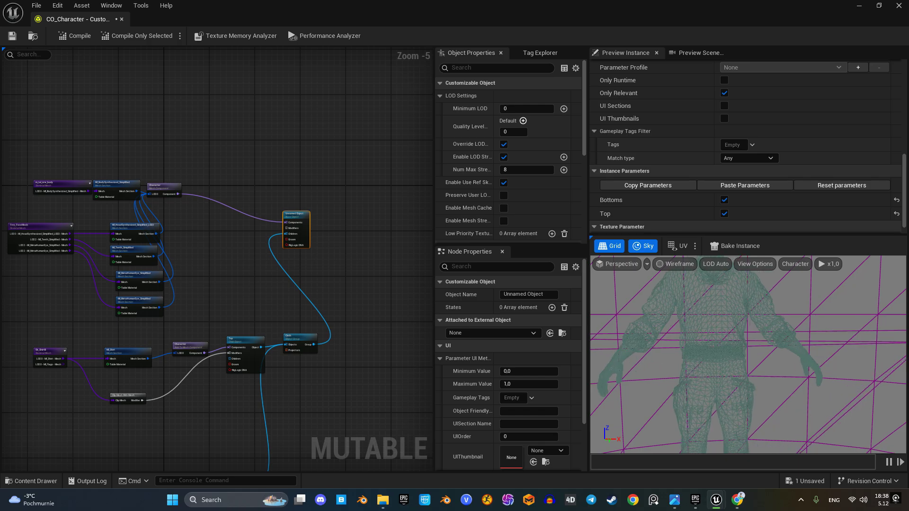
middle_click_drag(717, 326, 717, 288)
right_click_drag(716, 298, 714, 299)
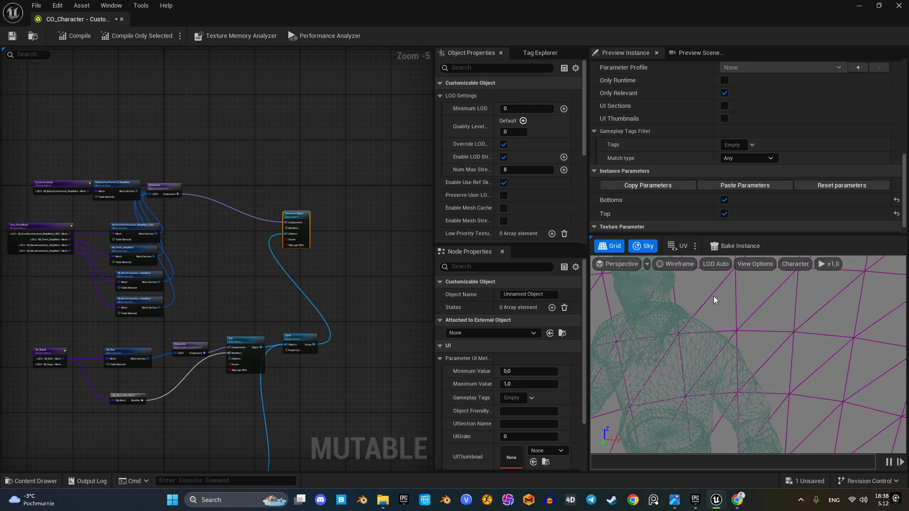
right_click_drag(664, 365, 664, 365)
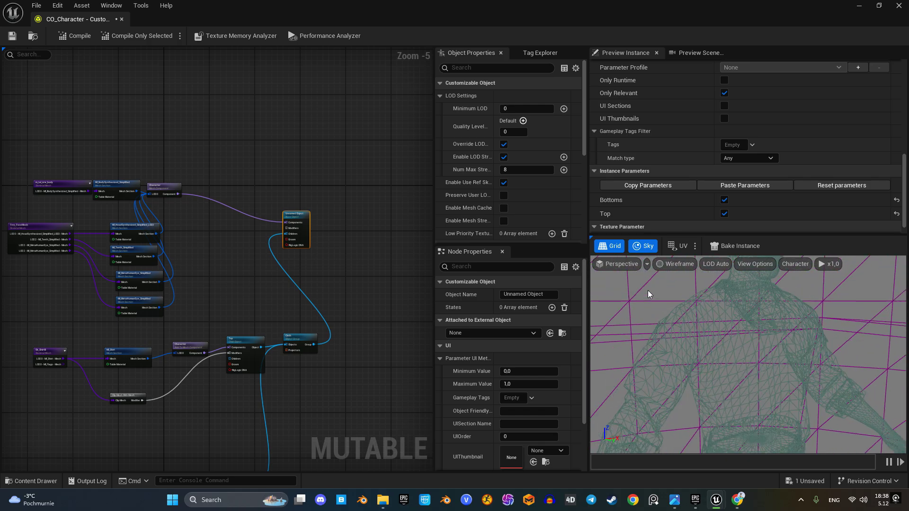
left_click(672, 263)
left_click(693, 38)
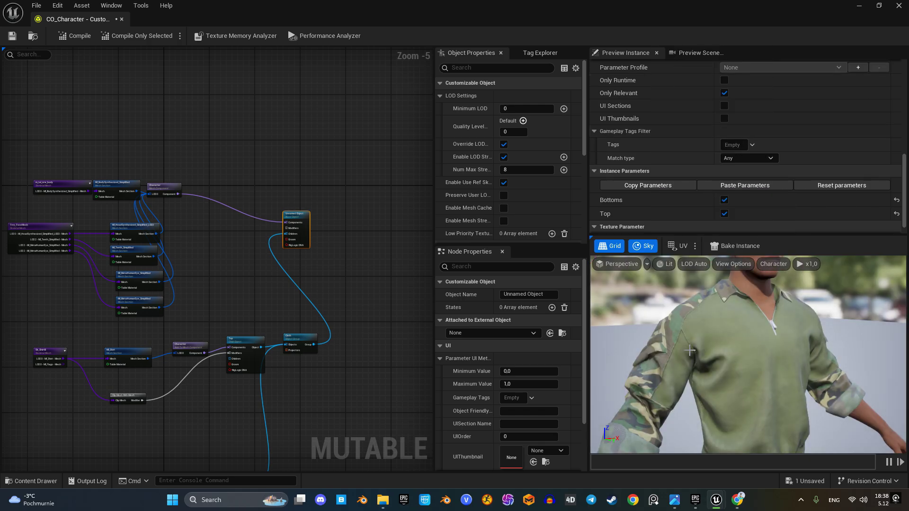
scroll(689, 350, "down", 5)
scroll(723, 365, "up", 5)
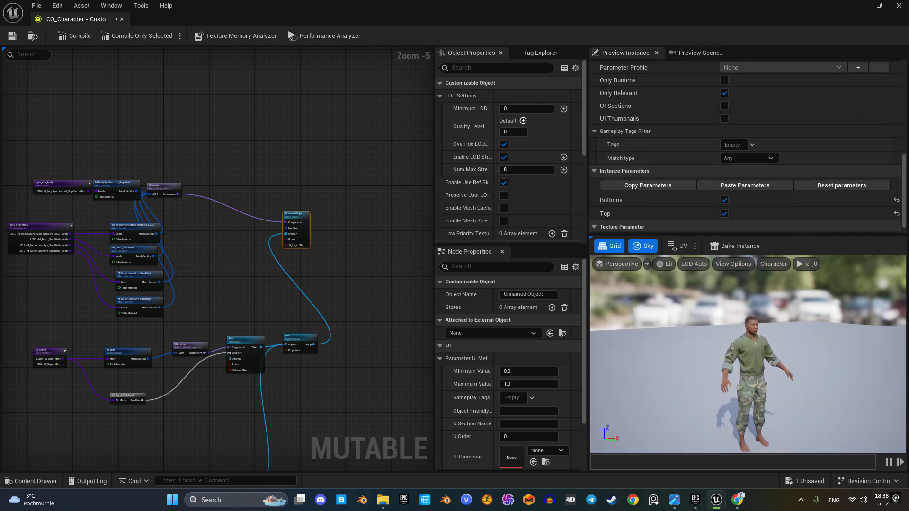
Step: Duplicate the pants' skeletal mesh, mesh section, Character component and clip nodes below the Bottoms group
right_click_drag(368, 356, 428, 79)
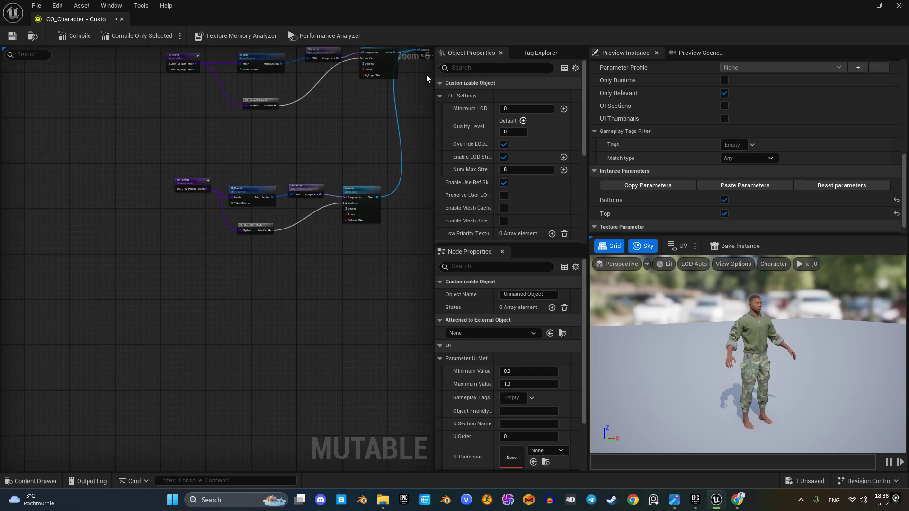
right_click_drag(292, 134, 302, 188)
left_click_drag(171, 215, 310, 311)
key("ctrl+v")
Step: Set the duplicated skeletal mesh to Sk_BootsA and its mesh section's material to MI_Boots
left_click(112, 295)
left_click(549, 297)
type("boot")
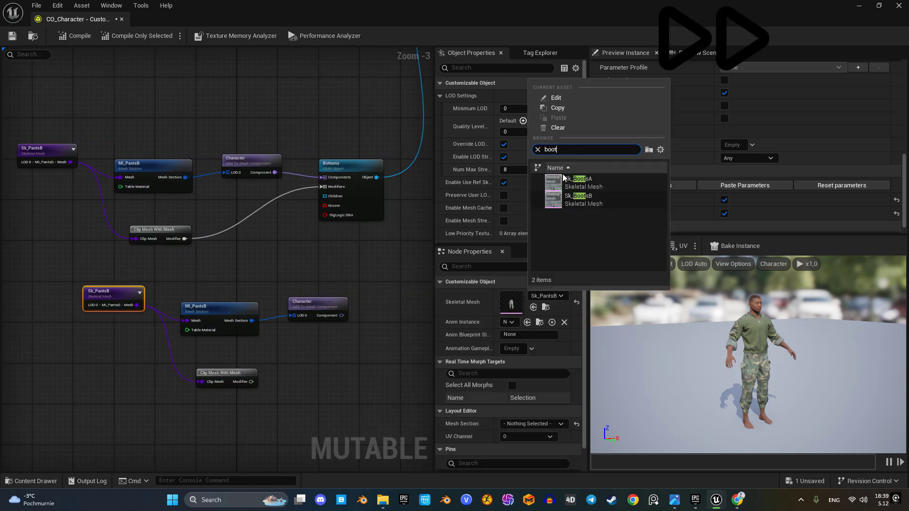
left_click(575, 181)
left_click(218, 310)
left_click(547, 331)
left_click(575, 217)
Step: Add a Child Object node for the boots' Character component and connect the boots clip modifier to its Modifiers input
right_click_drag(360, 350, 315, 357)
left_click(349, 341)
left_click_drag(297, 322, 353, 325)
left_click_drag(207, 388, 321, 342)
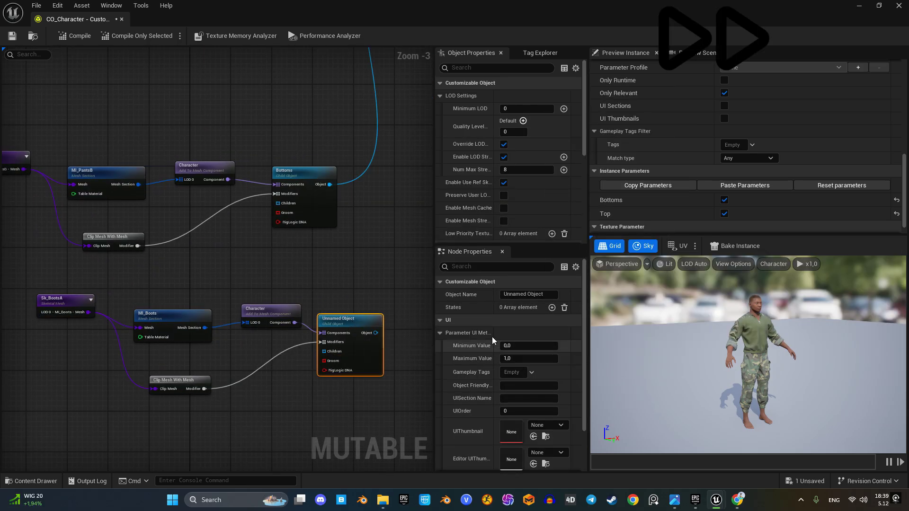
Step: Connect the boots child object to the Cloth group's Objects input
left_click_drag(299, 351, 335, 161)
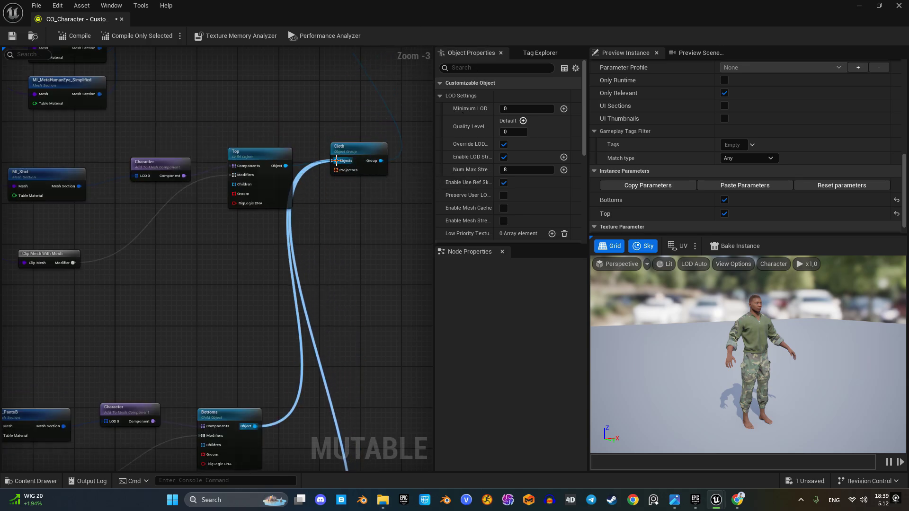
scroll(354, 242, "down", 4)
right_click_drag(354, 241, 330, 227)
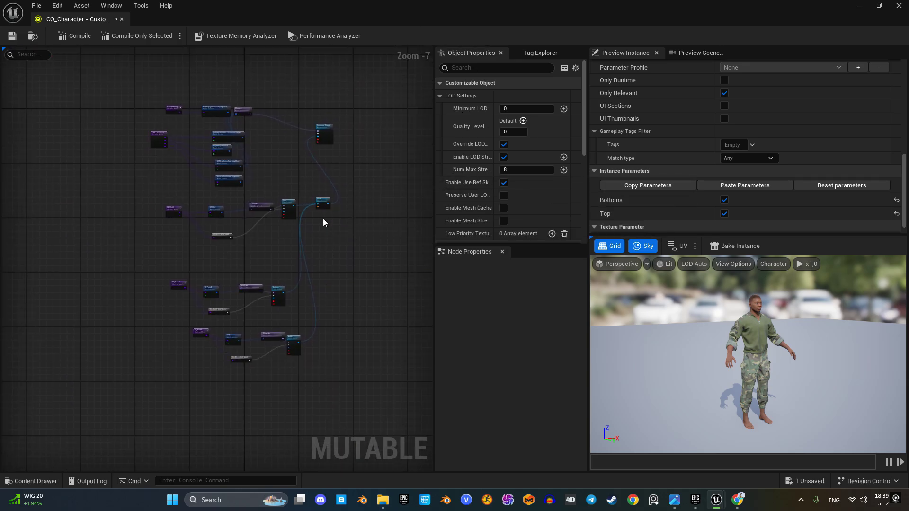
Step: Compile the customizable object, enable the Boots parameter in the preview instance and inspect the boots on the character
left_click(77, 38)
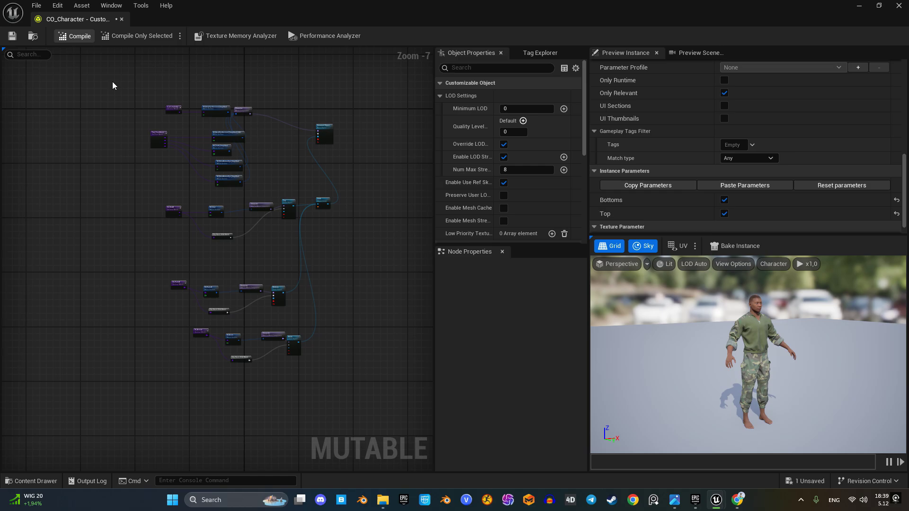
scroll(646, 171, "down", 2)
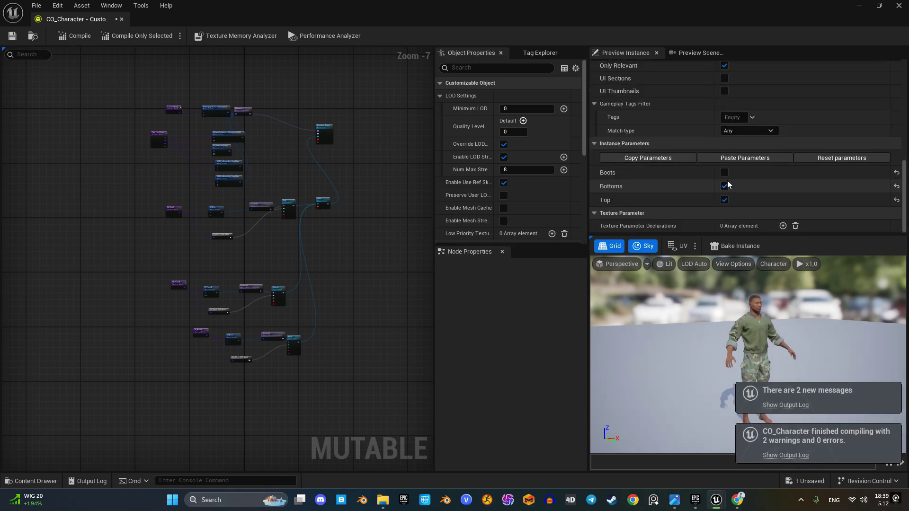
left_click(725, 174)
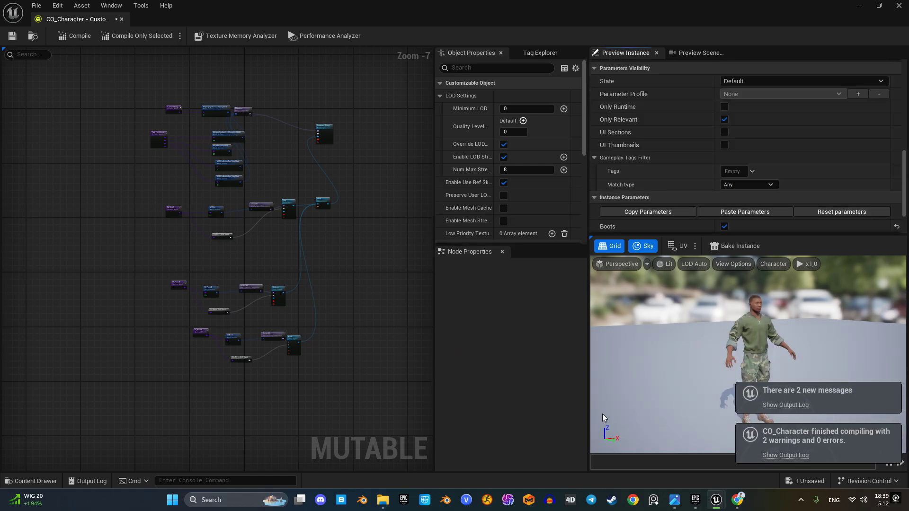
scroll(220, 393, "up", 4)
right_click_drag(321, 322, 247, 340)
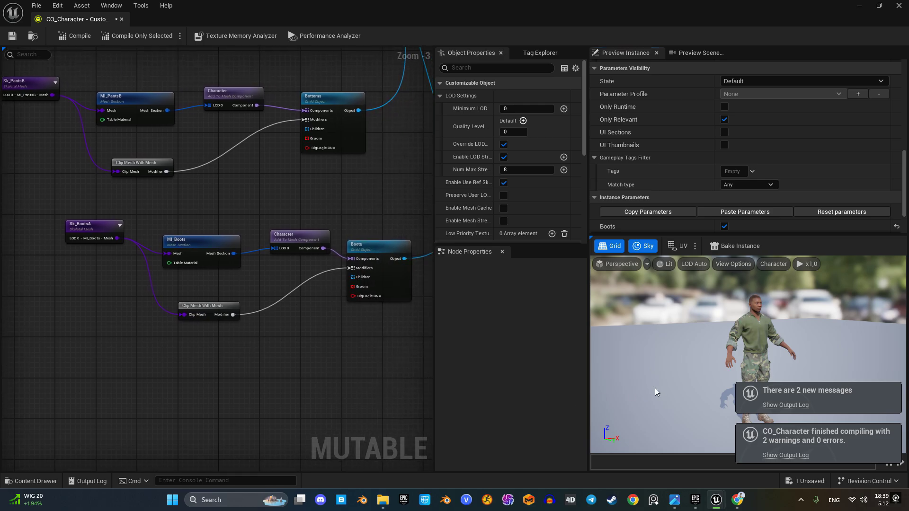
mouse_move(683, 384)
left_mouse_down()
mouse_move(568, 361)
mouse_move(681, 386)
left_mouse_up()
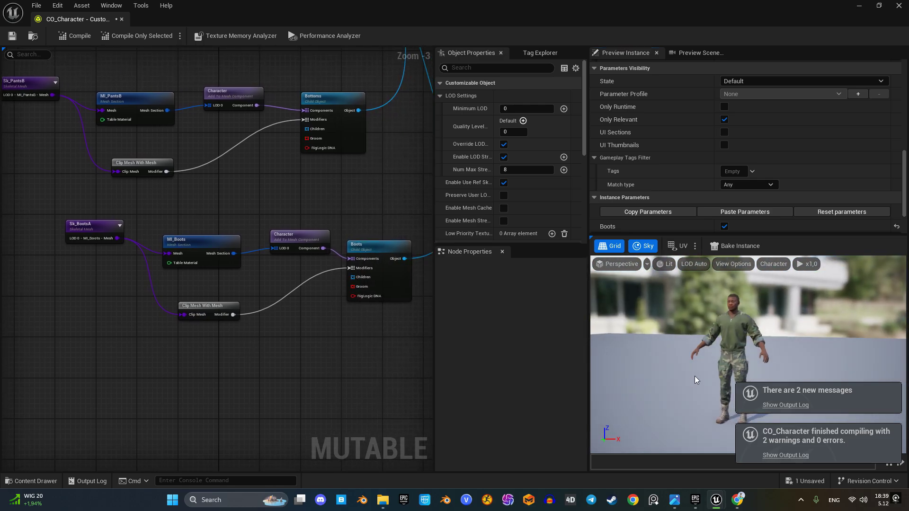
middle_click_drag(696, 379, 713, 383)
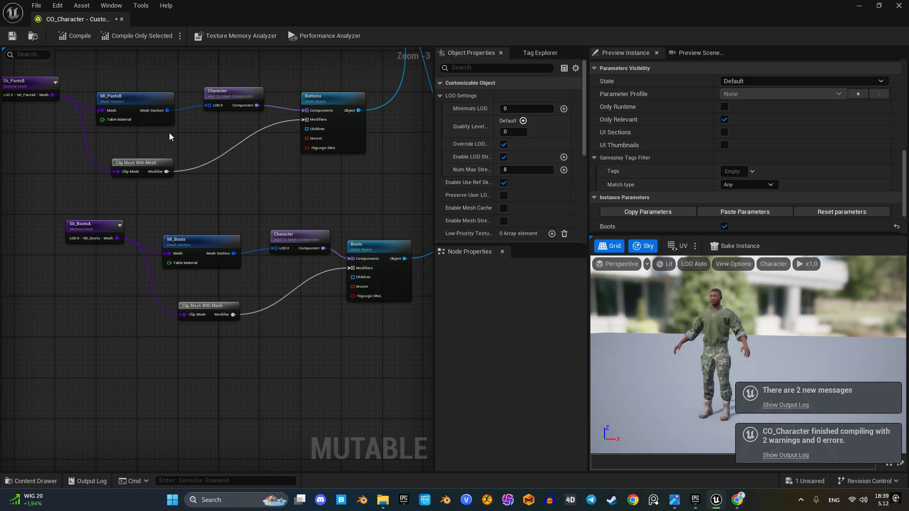
Step: Save and close CO_Character, and create a new customizable object instance from it
left_click(13, 35)
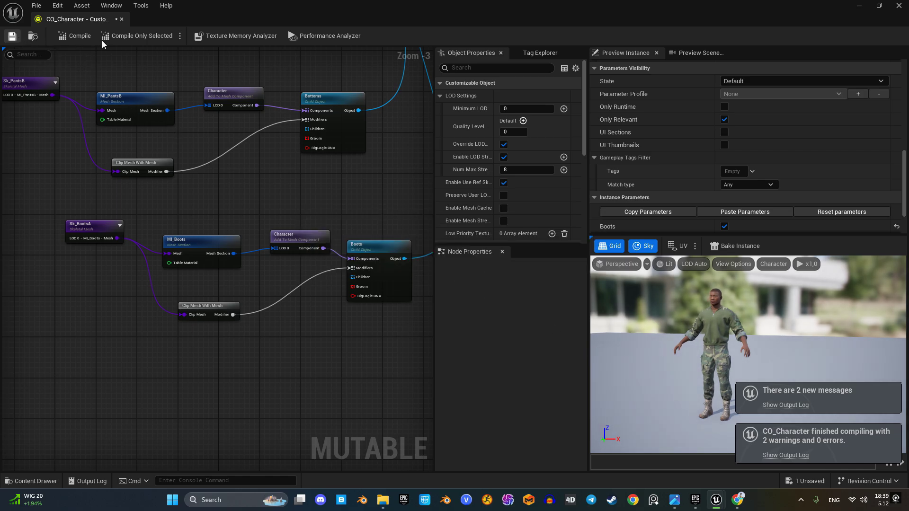
left_click(121, 20)
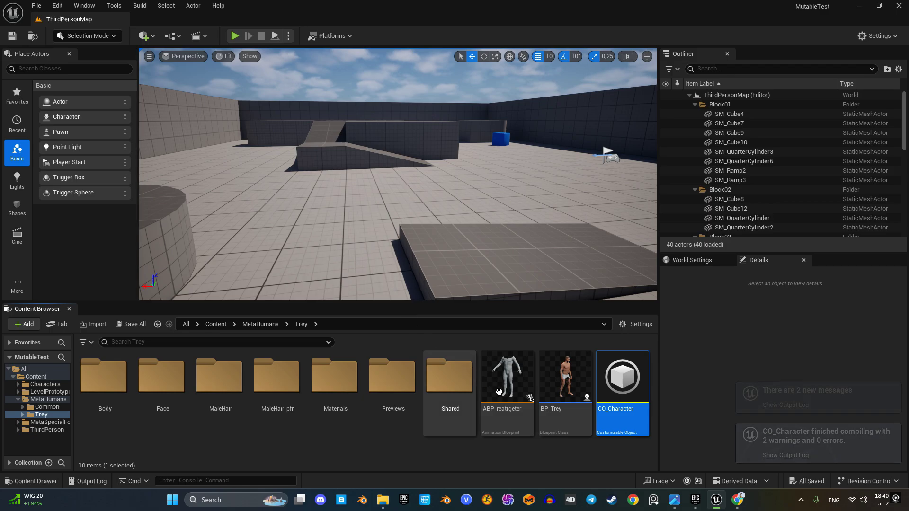
right_click(613, 384)
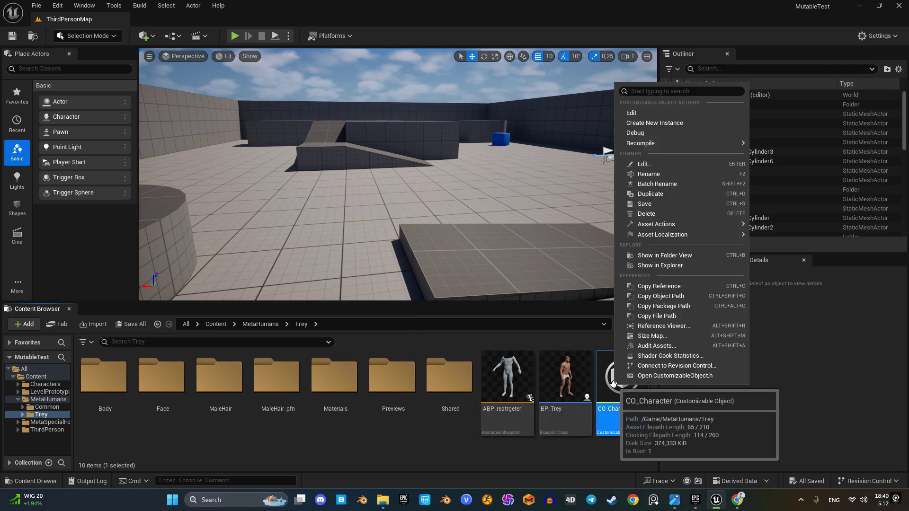
left_click(671, 124)
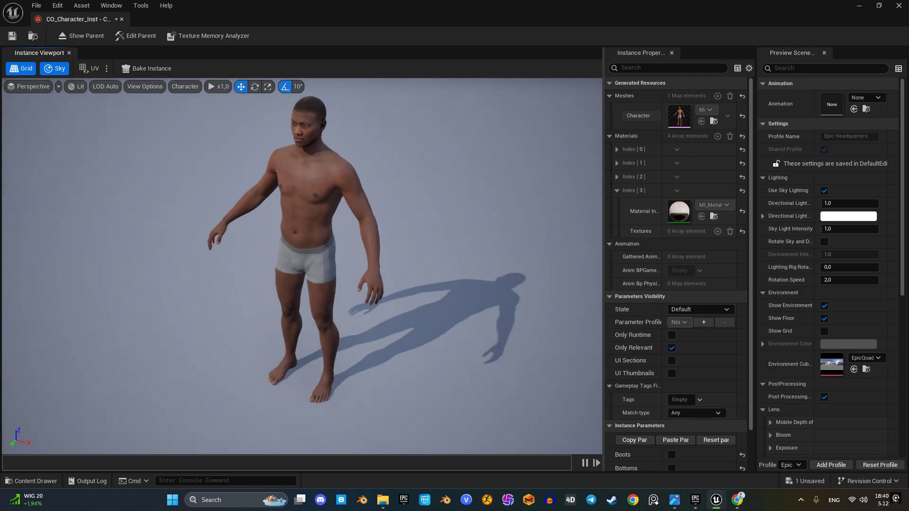
Step: Enable the Boots, Bottoms and Top parameters in the CO_Character_Inst instance
scroll(634, 326, "down", 2)
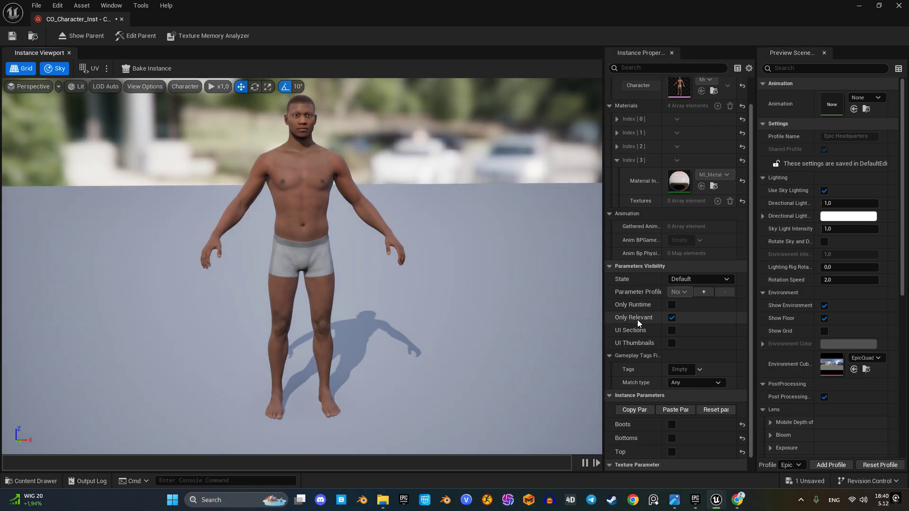
left_click(670, 411)
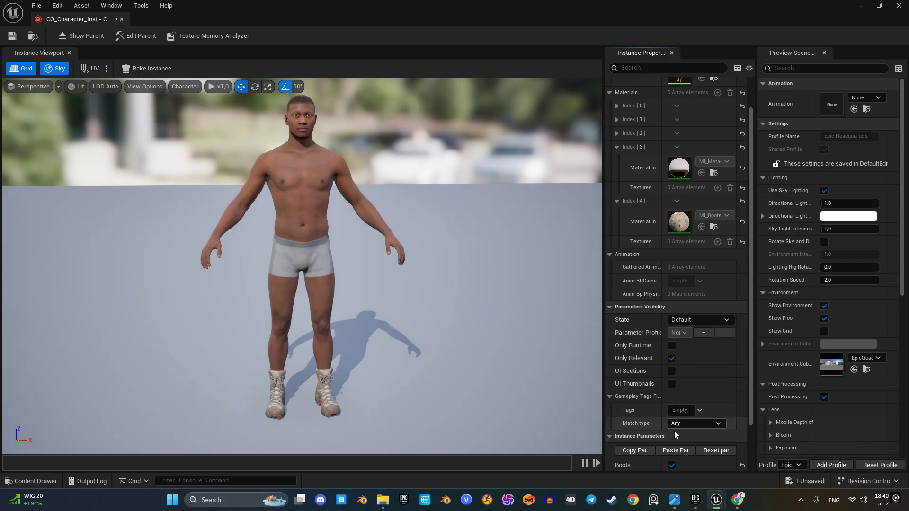
scroll(676, 431, "down", 3)
left_click(673, 425)
scroll(683, 425, "down", 3)
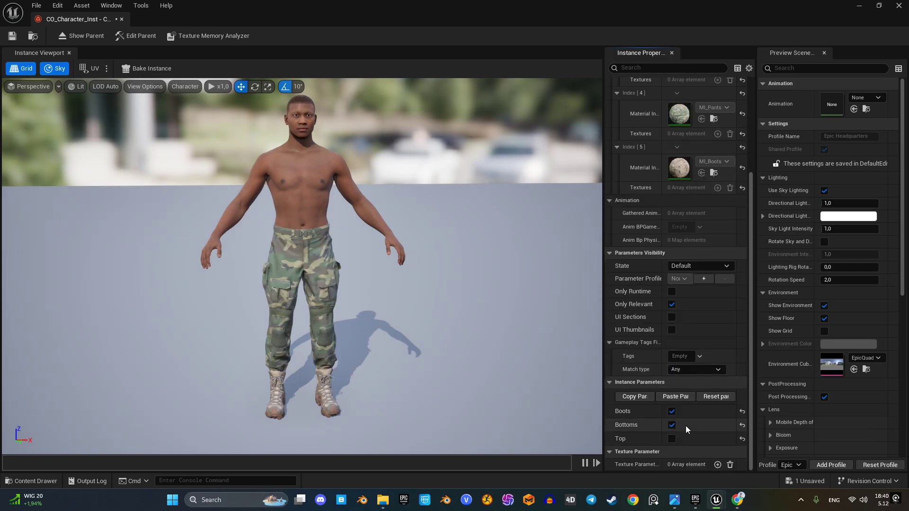
left_click(674, 436)
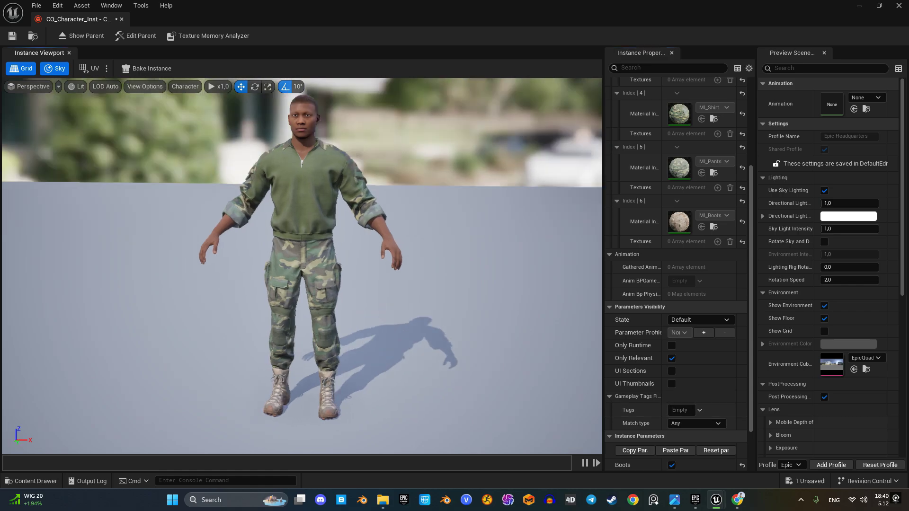
mouse_move(429, 257)
left_mouse_down()
mouse_move(355, 253)
mouse_move(428, 257)
left_mouse_up()
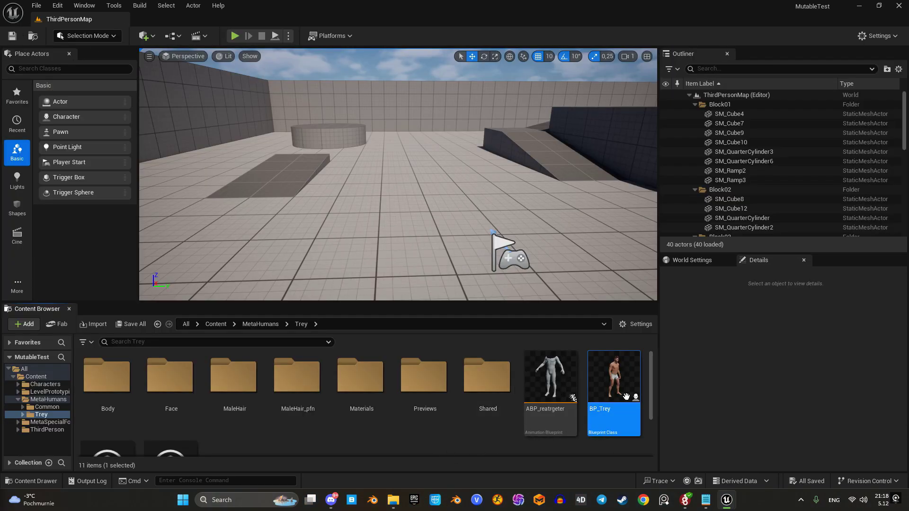
Step: Open the BP_Trey blueprint and add a Customizable Skeletal component under the Body component
double_click(614, 378)
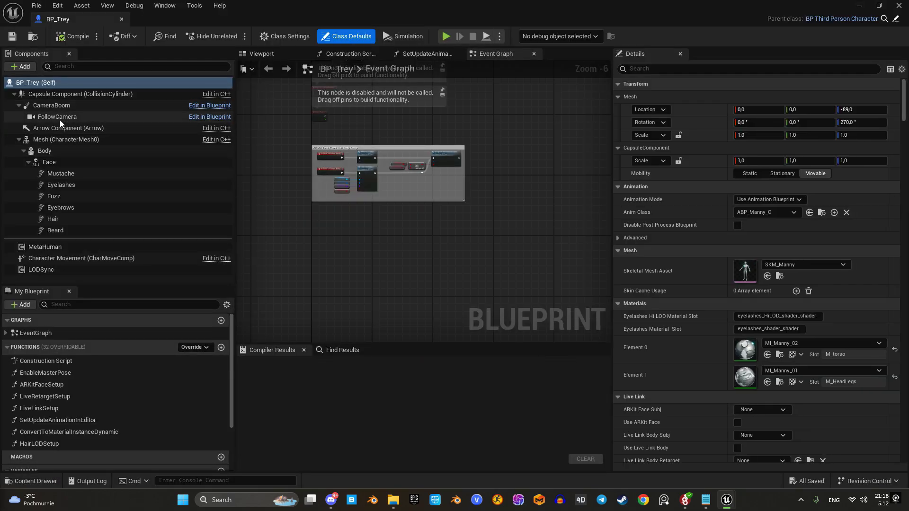
left_click(67, 151)
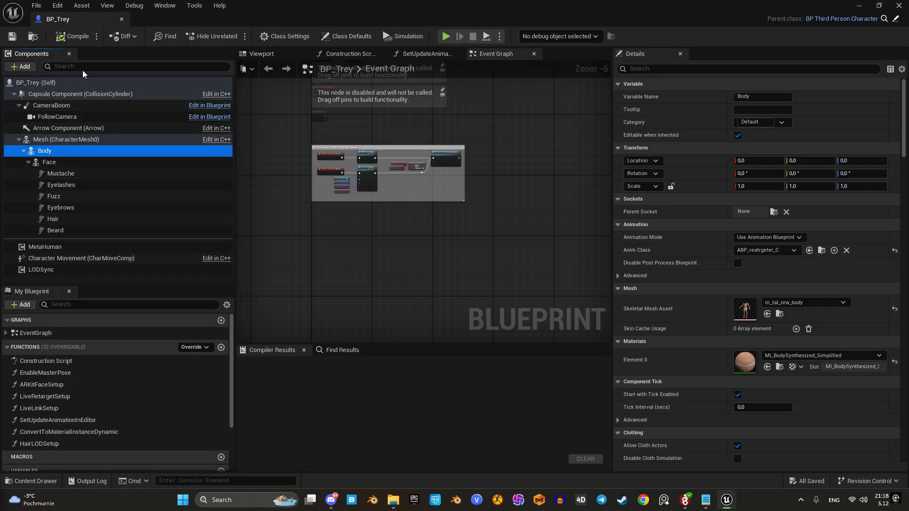
left_click(22, 66)
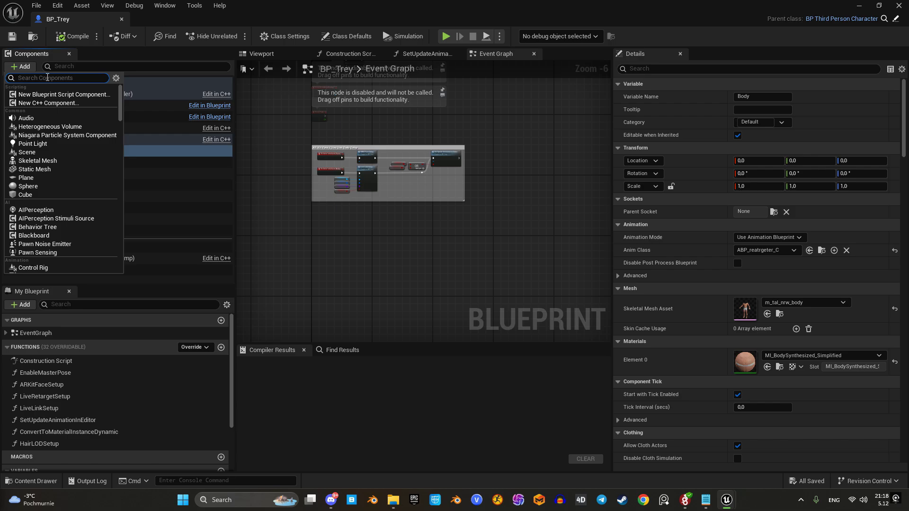
type("cus")
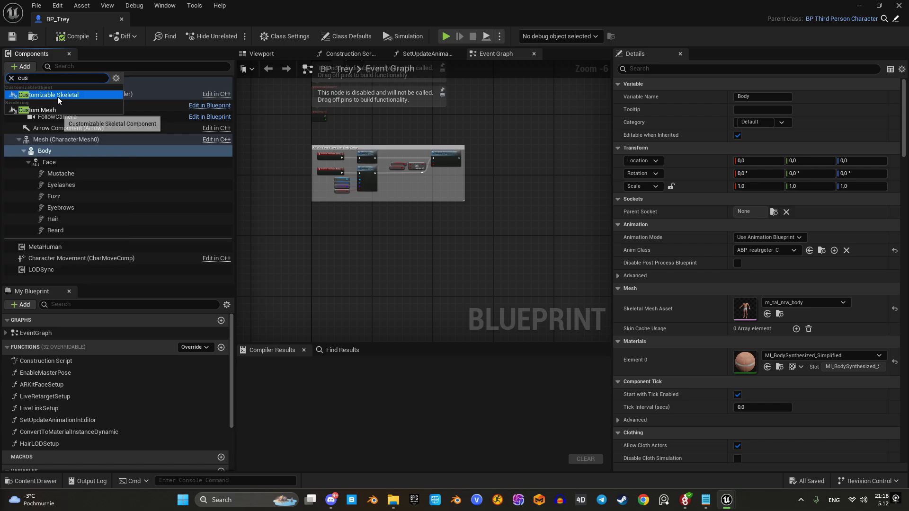
left_click(58, 95)
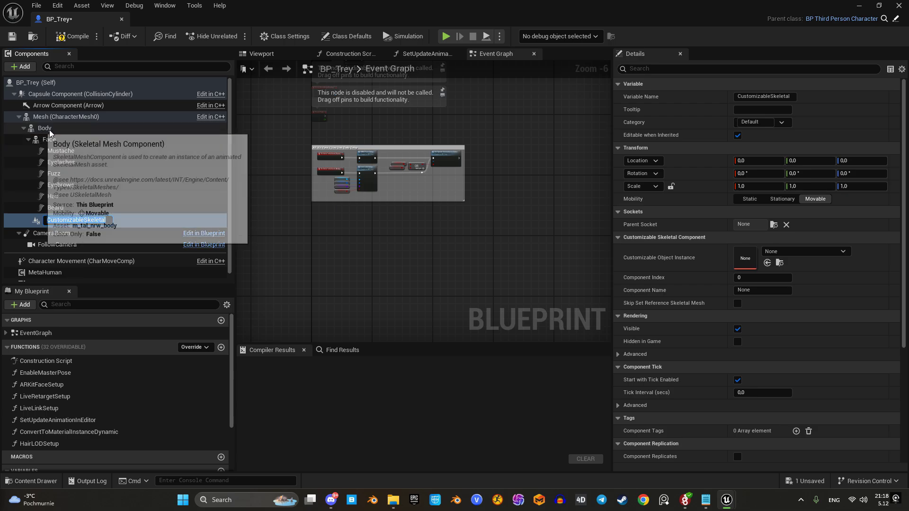
left_click(118, 224)
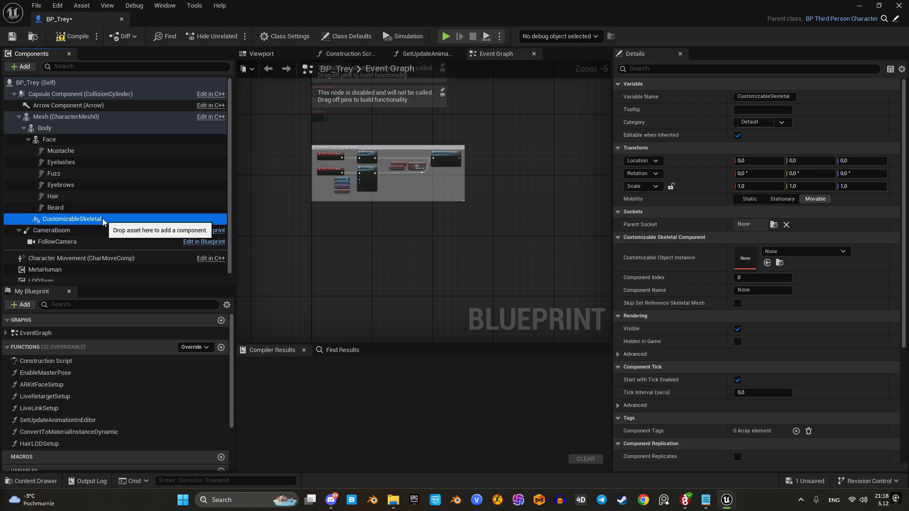
Step: Set the CustomizableSkeletal component's Customizable Object Instance to CO_Character_Inst and its Component Name to Character
left_click(808, 252)
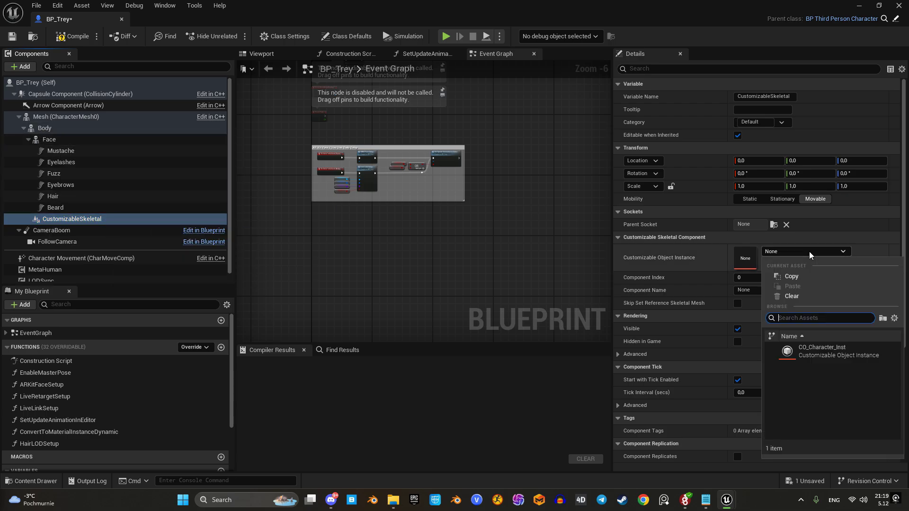
left_click(822, 351)
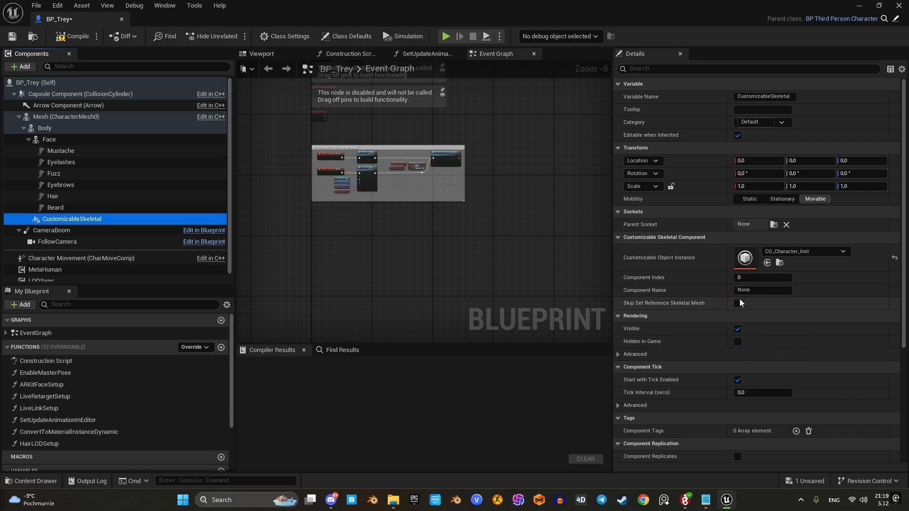
left_click(757, 292)
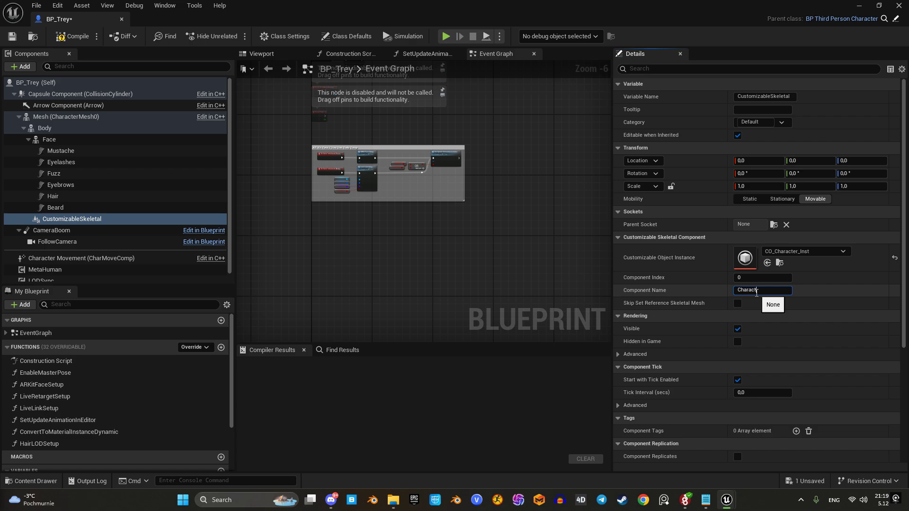
key("Return")
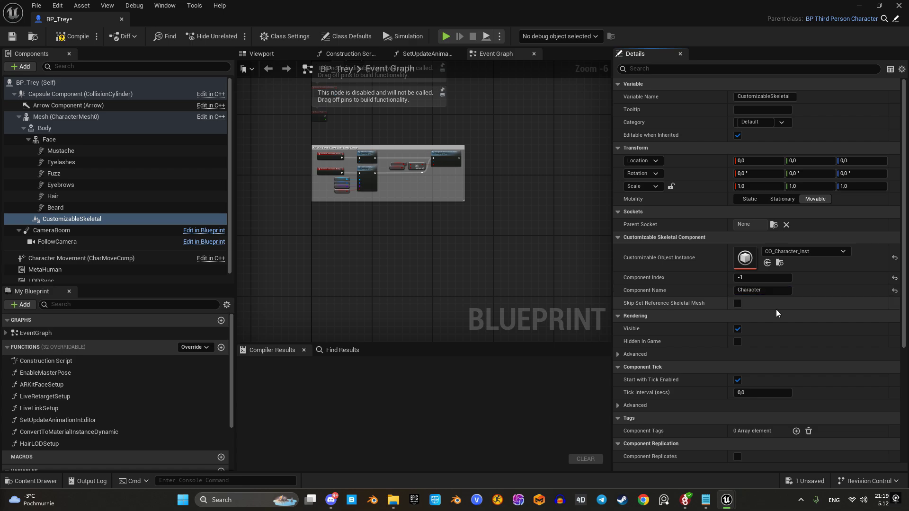
Step: Try a Component Index of 0 for the CustomizableSkeletal component with the blueprint's viewport shown
left_click(269, 56)
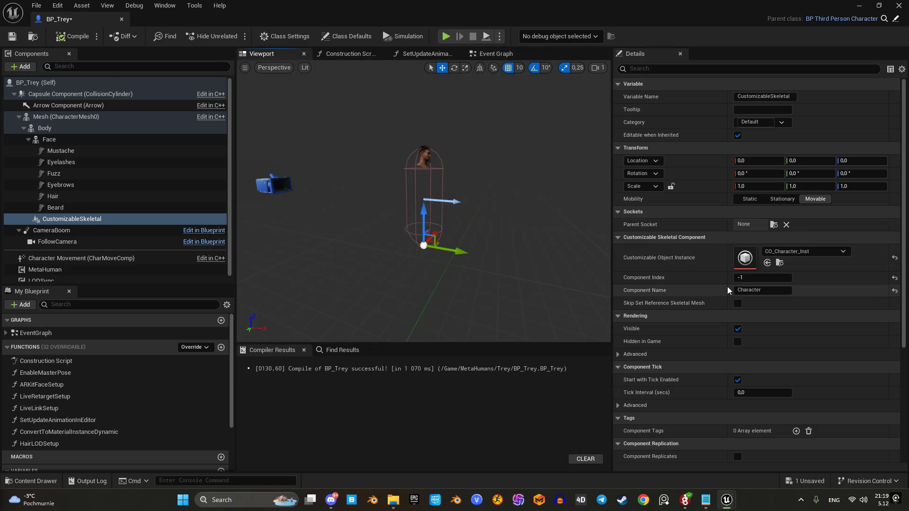
left_click(741, 278)
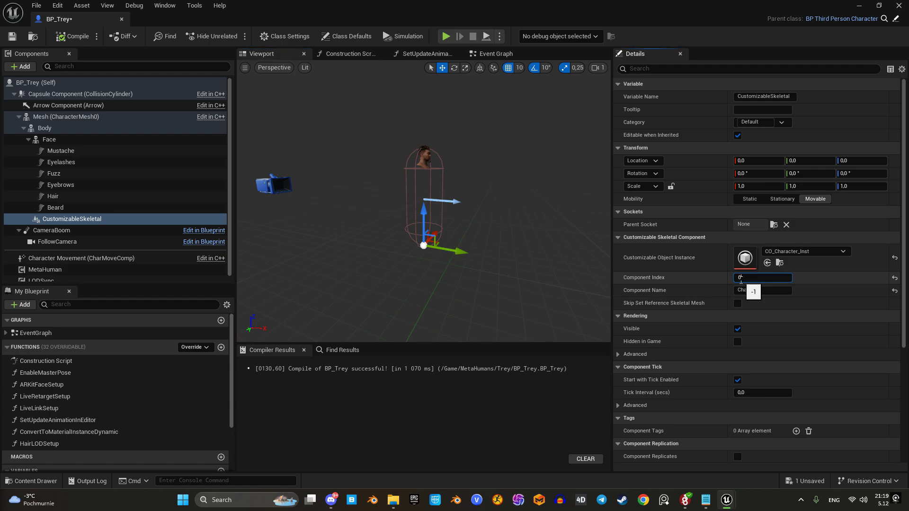
type("0")
key("Return")
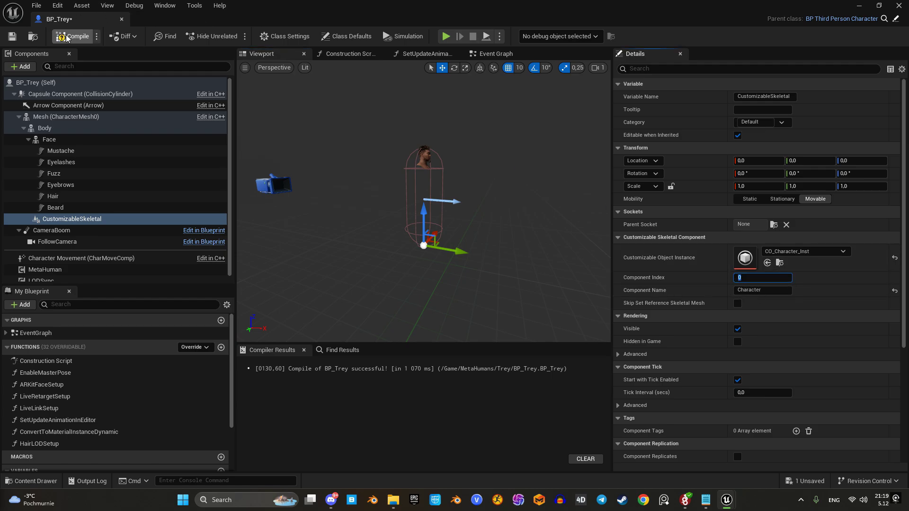
Step: Set the CustomizableSkeletal component's Component Index to -1, and compile and save the blueprint
left_click(762, 278)
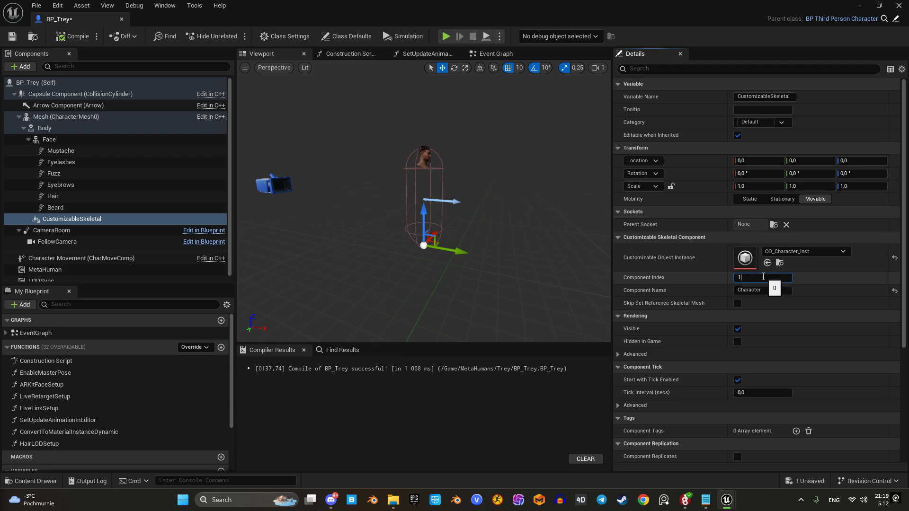
key("Return")
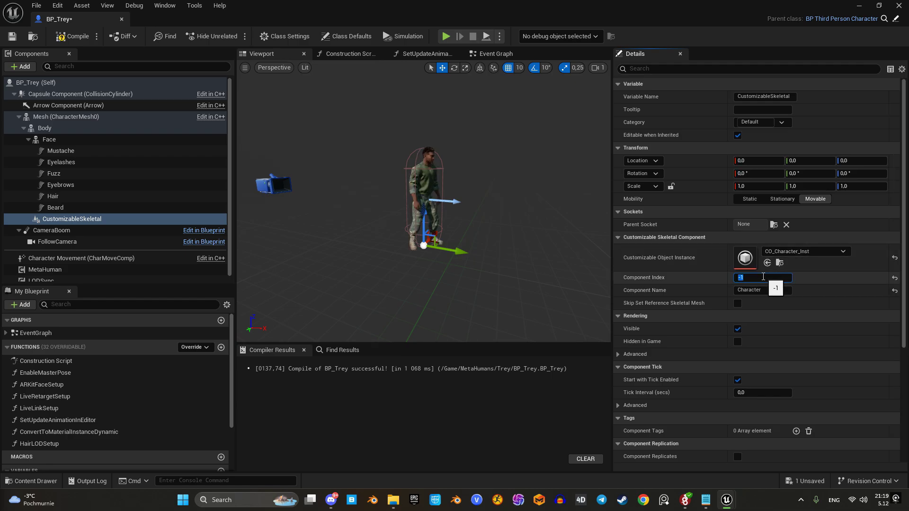
left_click(12, 39)
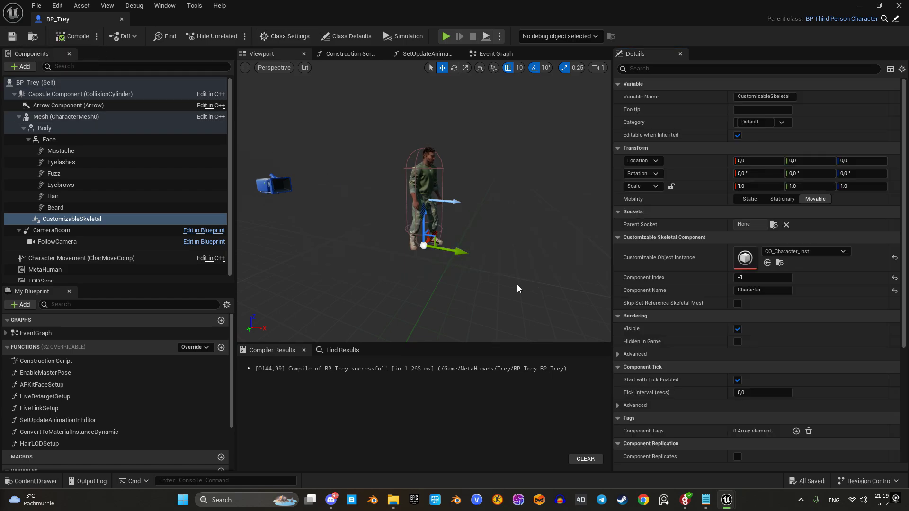
Step: Place a reference to the CustomizableSkeletal component in empty space in BP_Trey's Event Graph
left_click(493, 55)
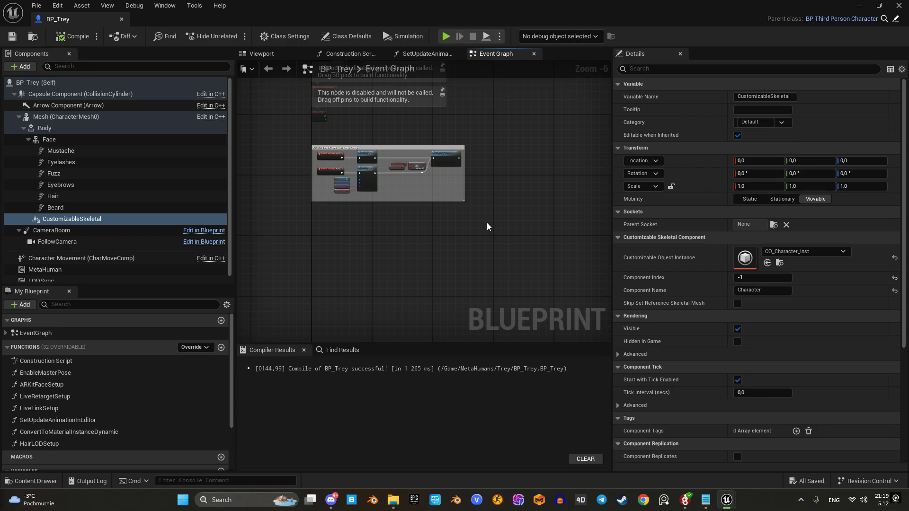
right_click_drag(428, 243, 444, 212)
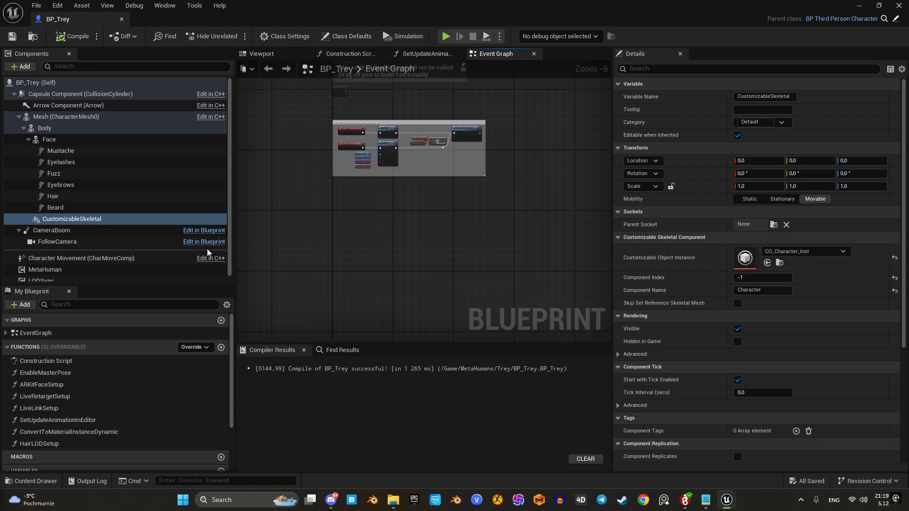
left_click(118, 221)
left_click_drag(119, 221, 356, 209)
Step: Add a Get Customizable Object Instance node fed by the Customizable Skeletal reference
scroll(317, 240, "up", 3)
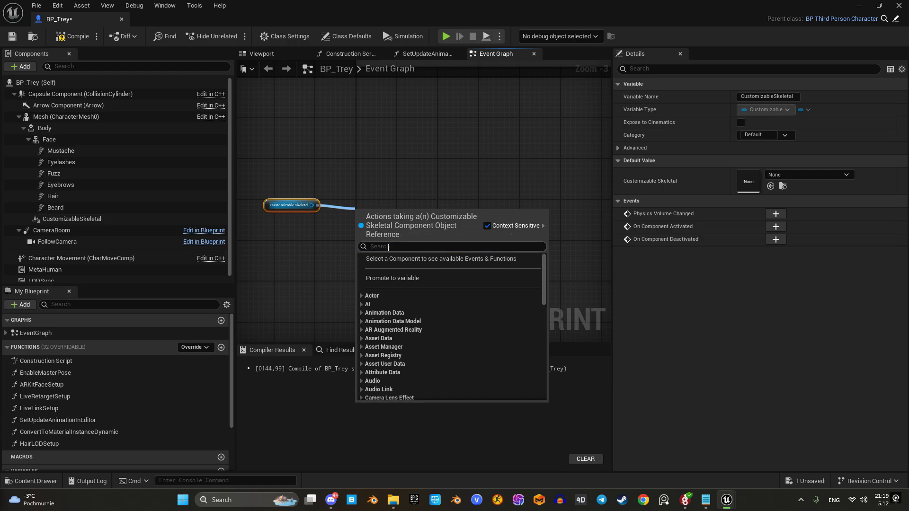
type("get")
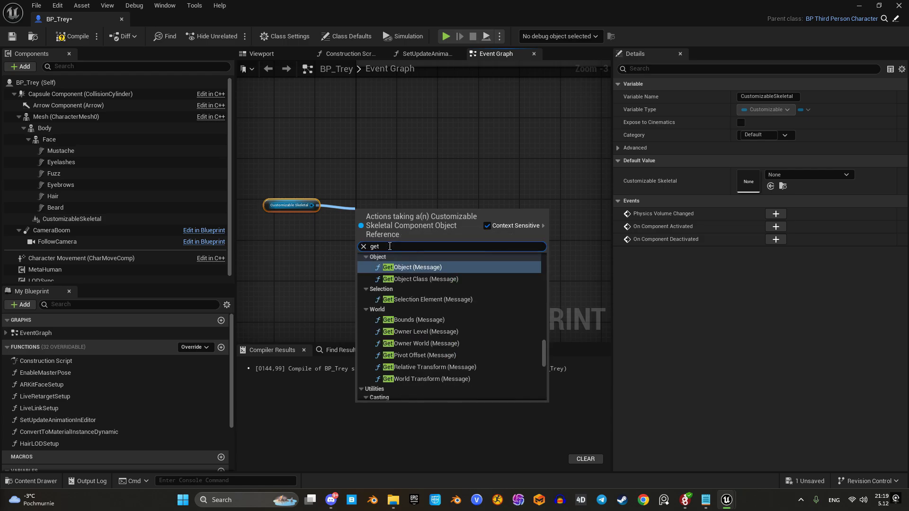
type(" ske")
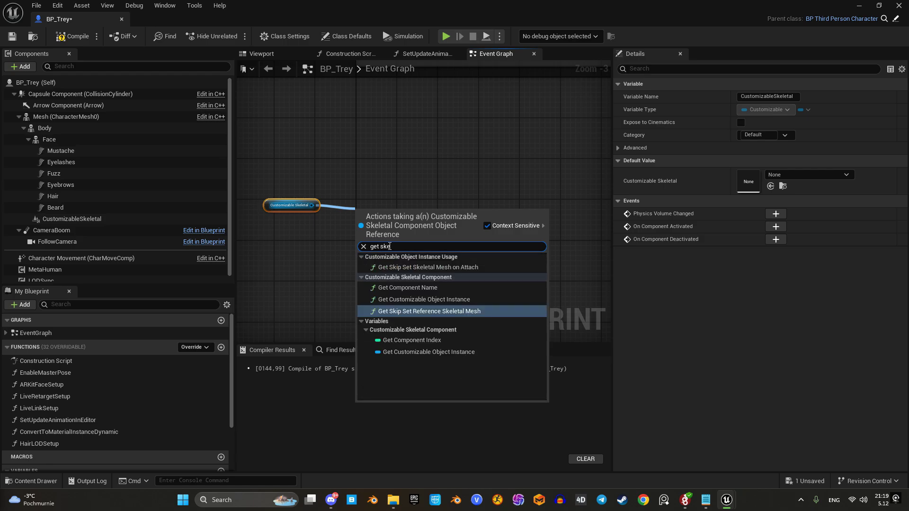
key("BackSpace")
key("BackSpace")
key("BackSpace")
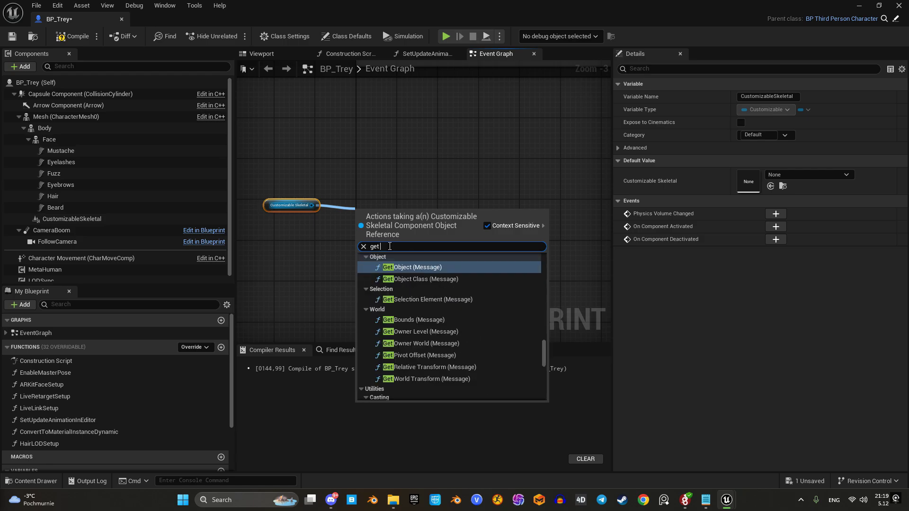
type("cus")
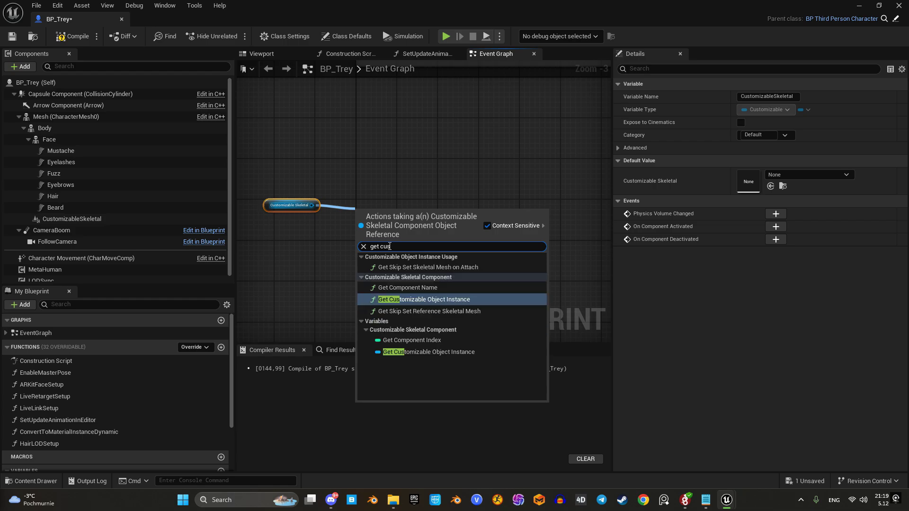
type("t")
left_click(442, 299)
Step: Add a Get Bool Parameter Selected Option node targeting the Return Value of Get Customizable Object Instance
left_click_drag(418, 216, 472, 201)
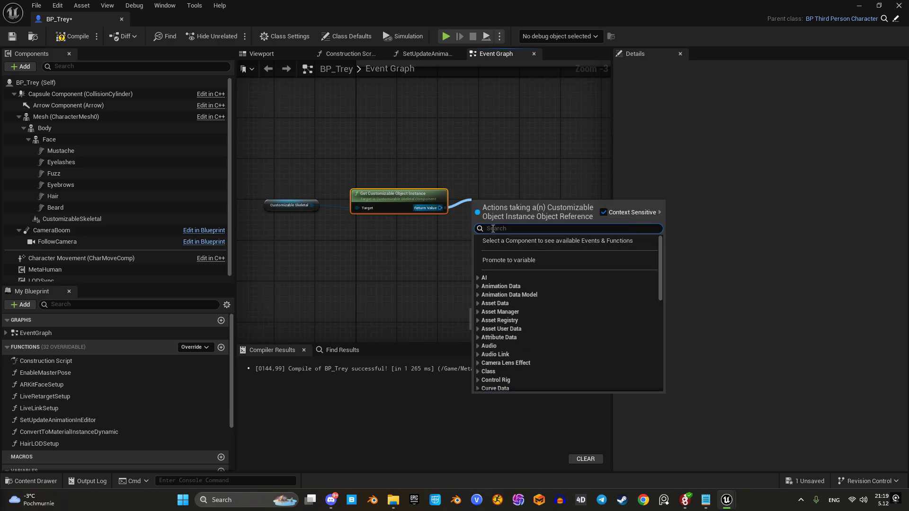
type("get")
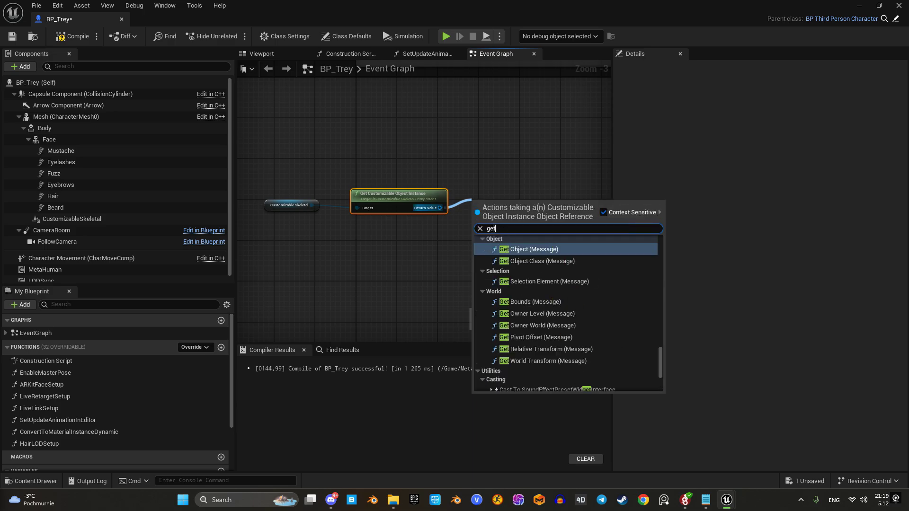
type(" Boo")
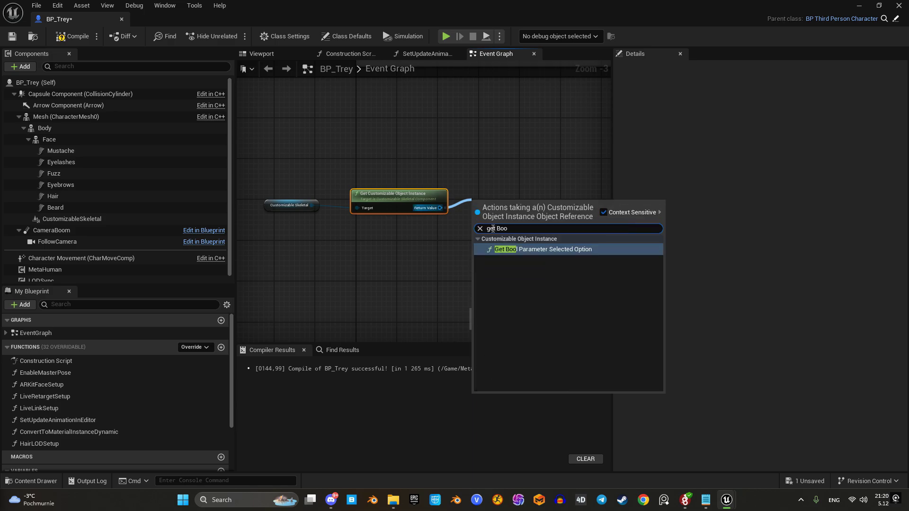
left_click(529, 248)
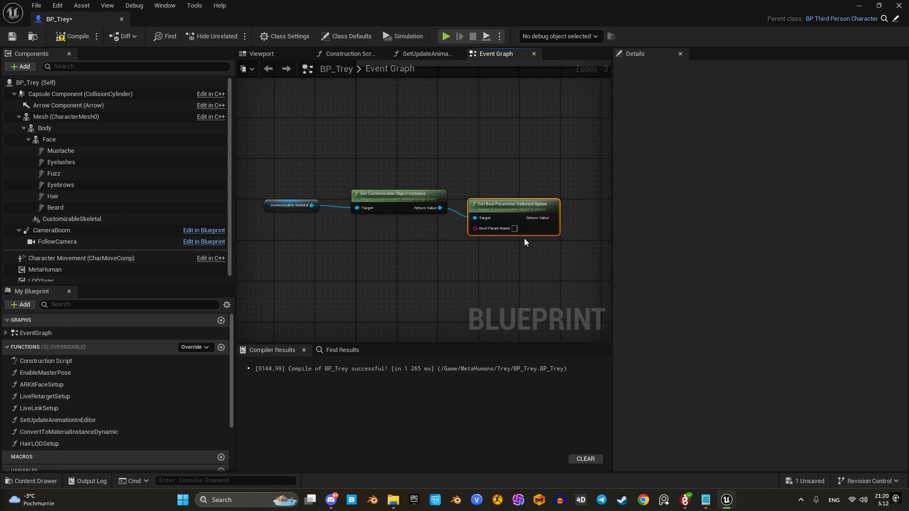
Step: Feed Bool Param Name of the Get Bool Parameter node from a Make Literal String node with the value Top
scroll(501, 223, "up", 2)
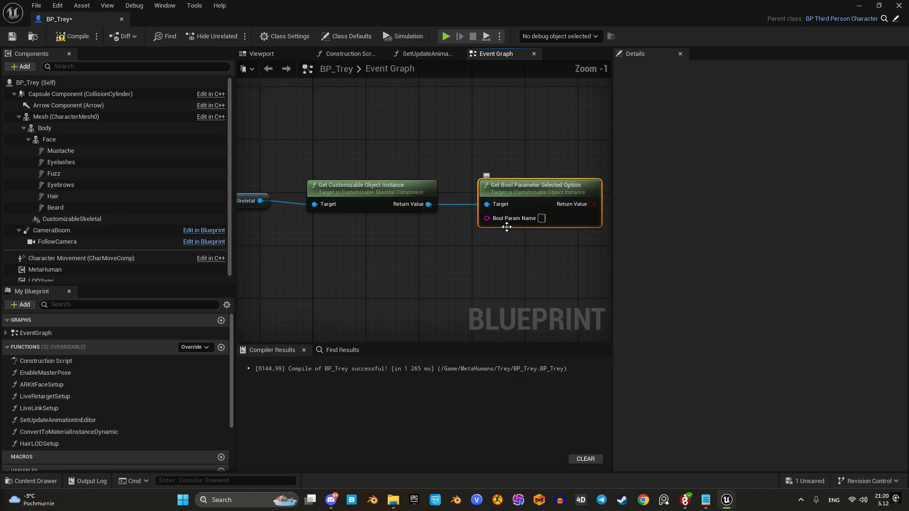
left_click_drag(493, 220, 447, 255)
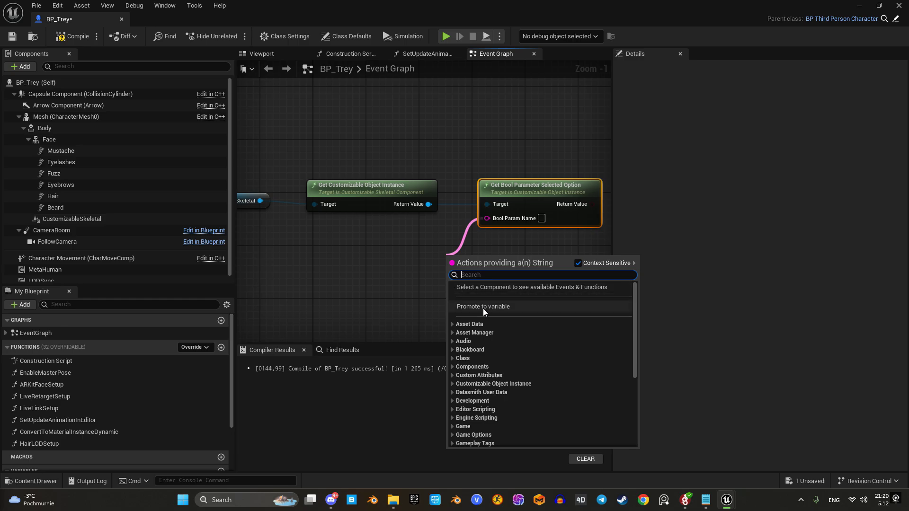
type("make")
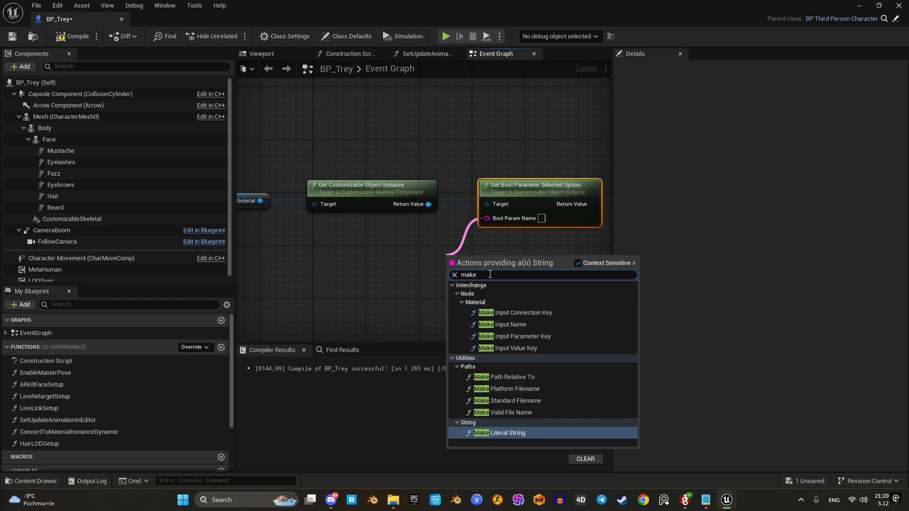
left_click(509, 432)
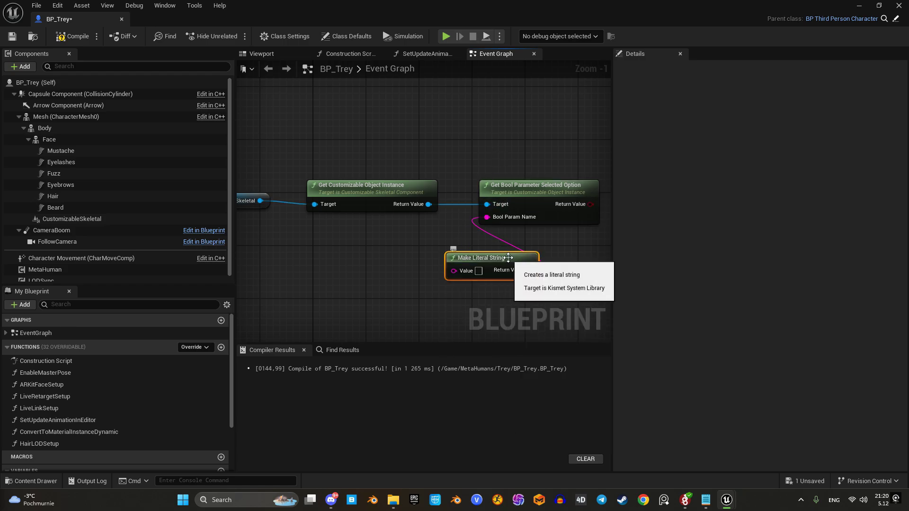
left_click_drag(505, 257, 524, 238)
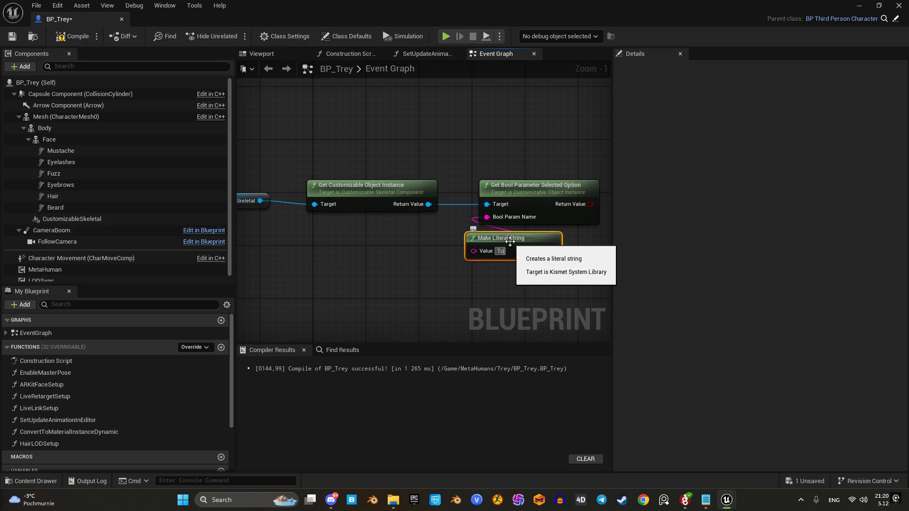
left_click(407, 283)
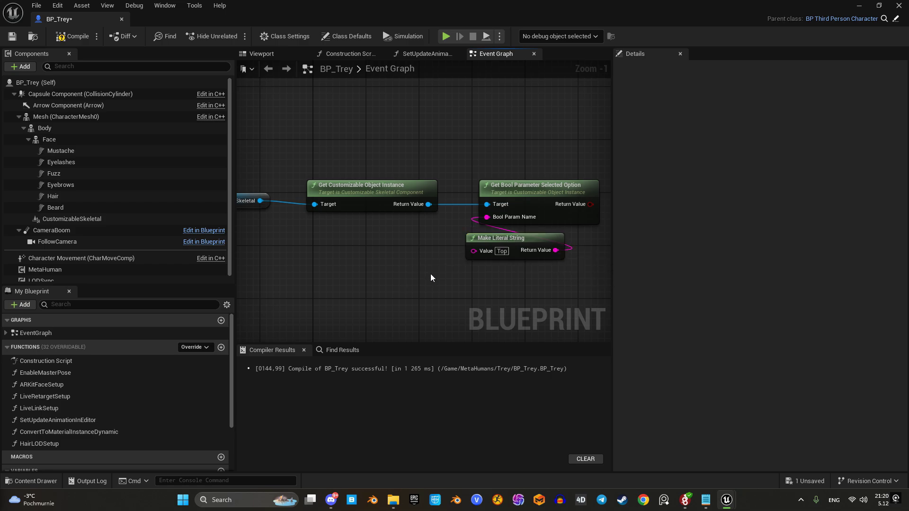
Step: Add a B keyboard event node above the Get Customizable Object Instance node
right_click_drag(430, 273, 381, 270)
scroll(381, 269, "down", 3)
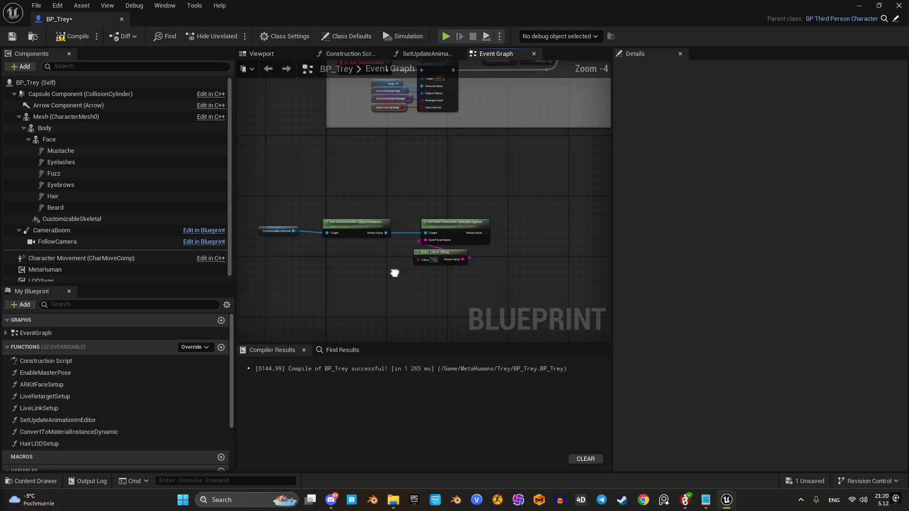
right_click(376, 196)
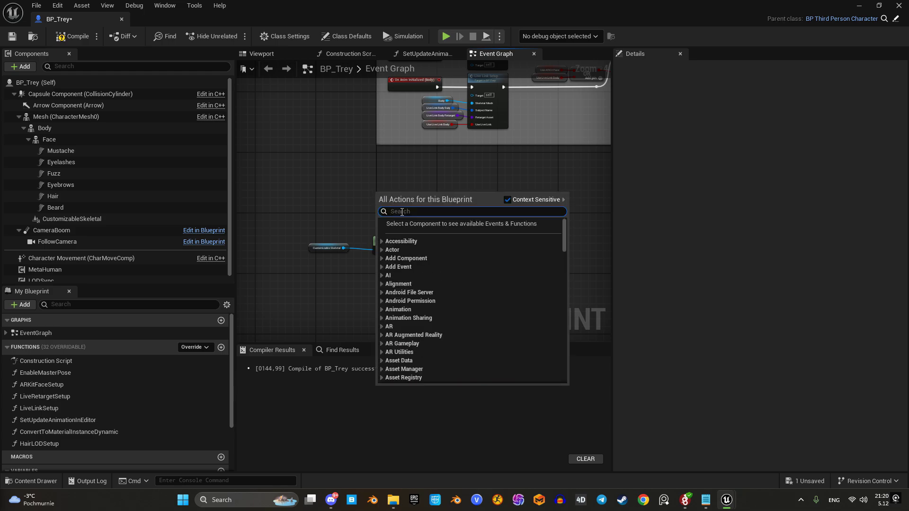
type("E key")
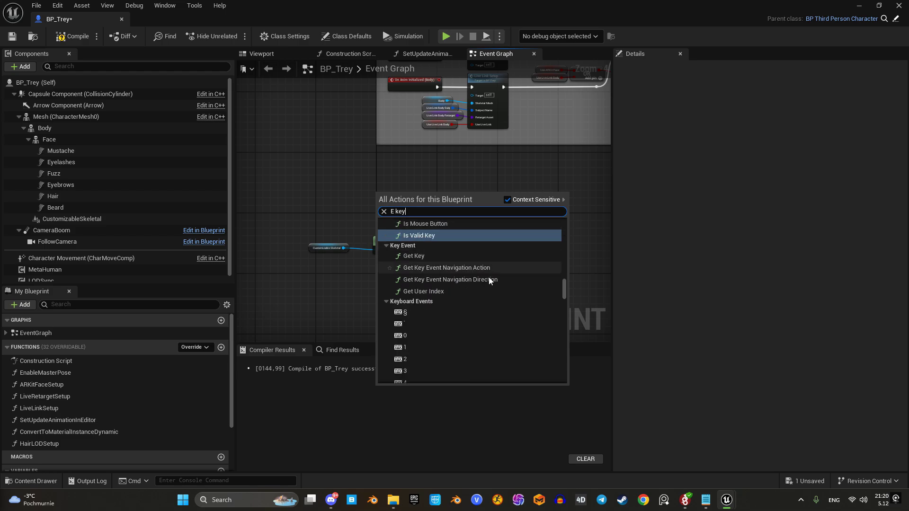
scroll(467, 299, "down", 5)
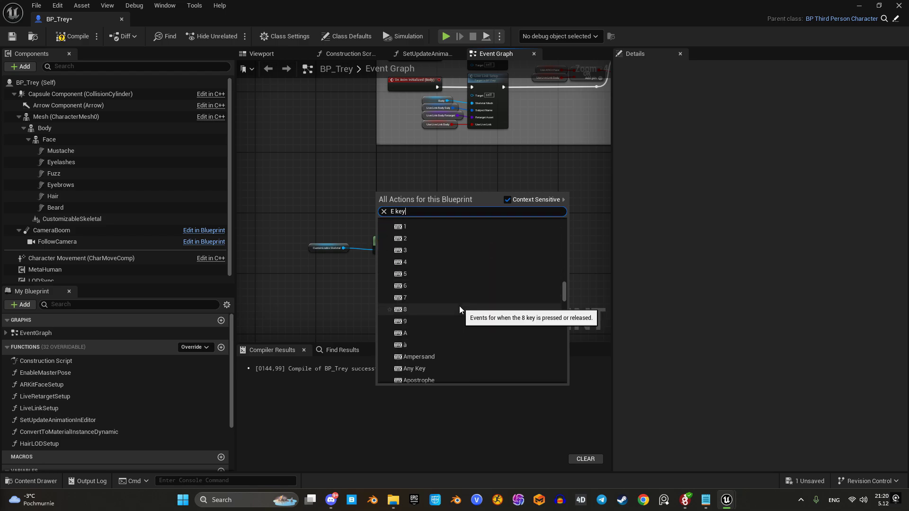
scroll(459, 306, "up", 1)
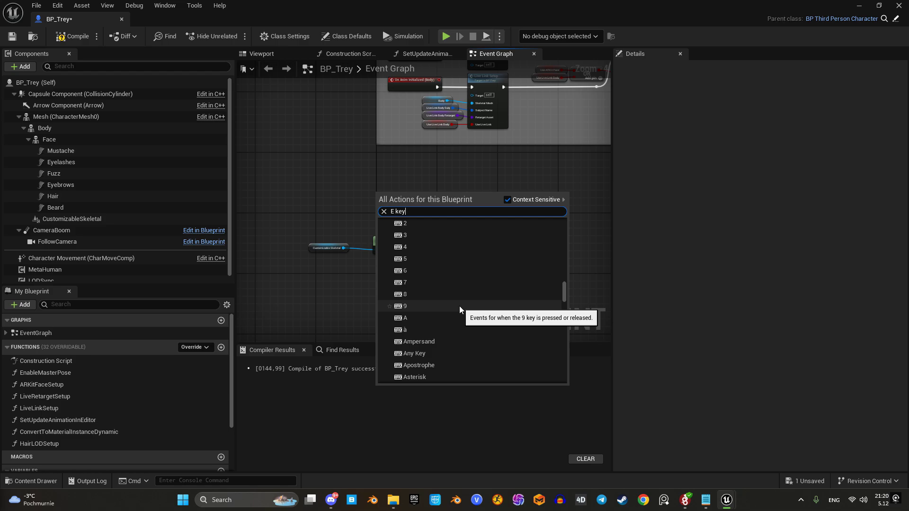
scroll(459, 306, "down", 3)
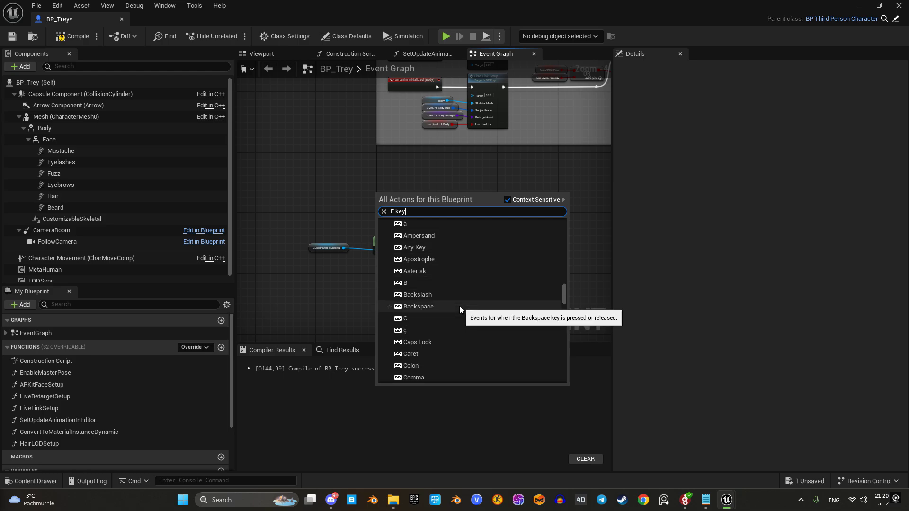
left_click(433, 283)
scroll(405, 227, "up", 3)
right_click_drag(396, 209, 342, 202)
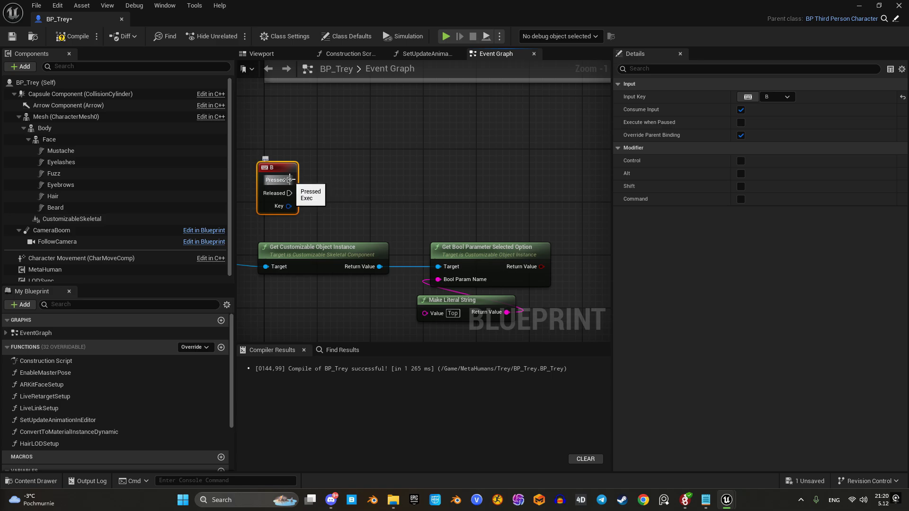
Step: Add a NOT Boolean node to the Return Value of Get Bool Parameter Selected Option and place it above that node
left_click_drag(541, 269, 543, 212)
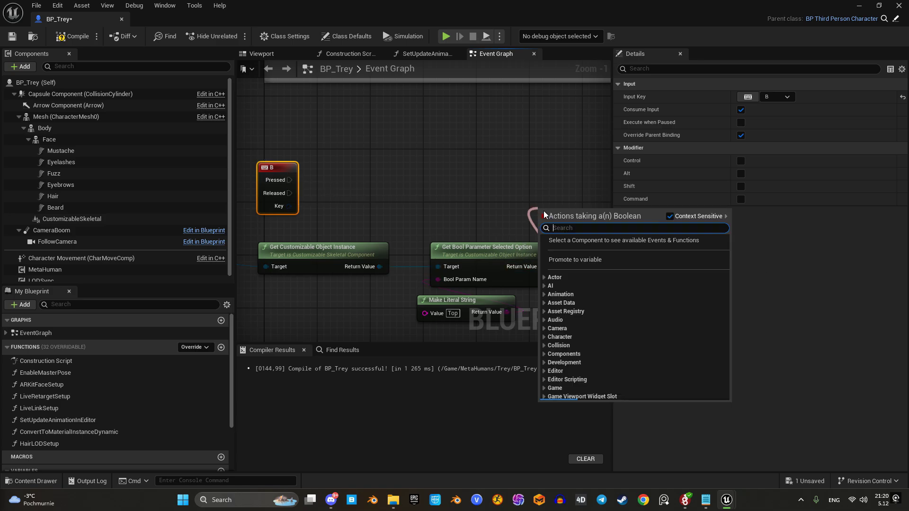
type("not")
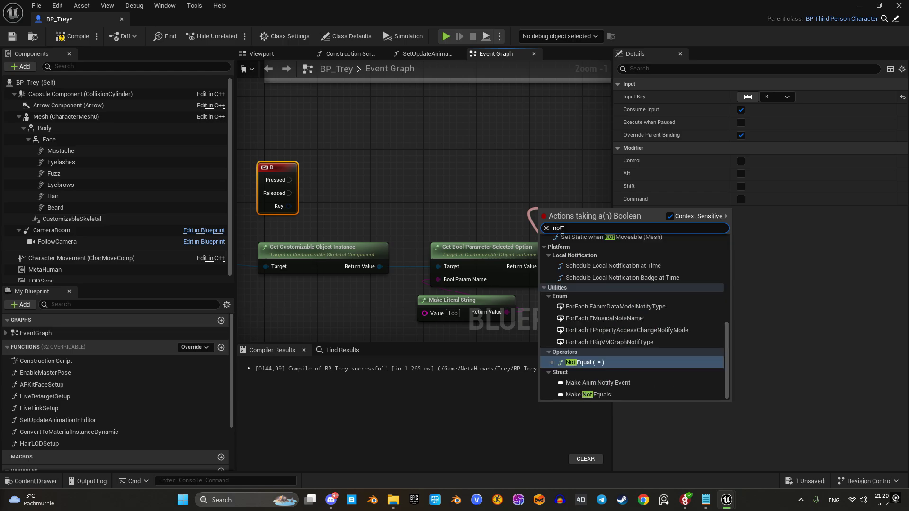
type(" boo")
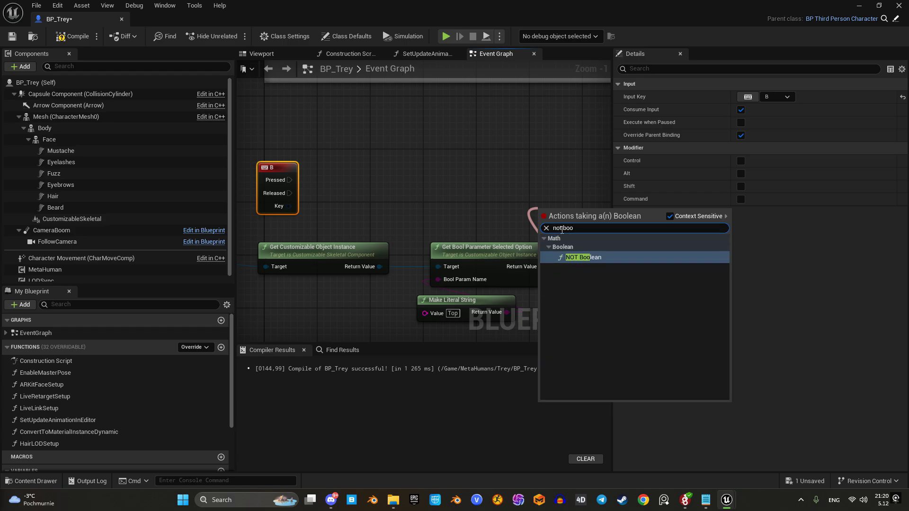
left_click(608, 257)
right_click_drag(580, 253, 521, 254)
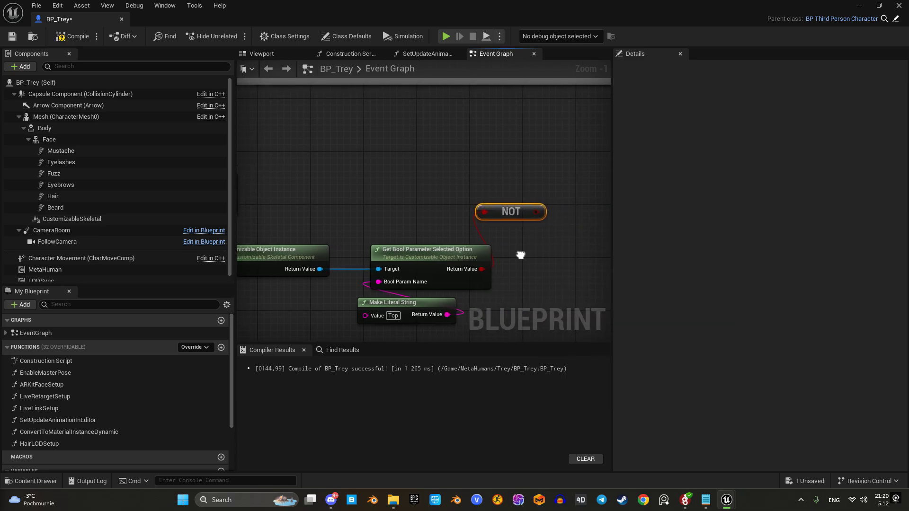
right_click_drag(534, 220, 567, 199)
Step: Add a Set Bool Parameter Selected Option node targeting the customizable object instance and position it above the NOT node
left_click_drag(355, 245, 444, 178)
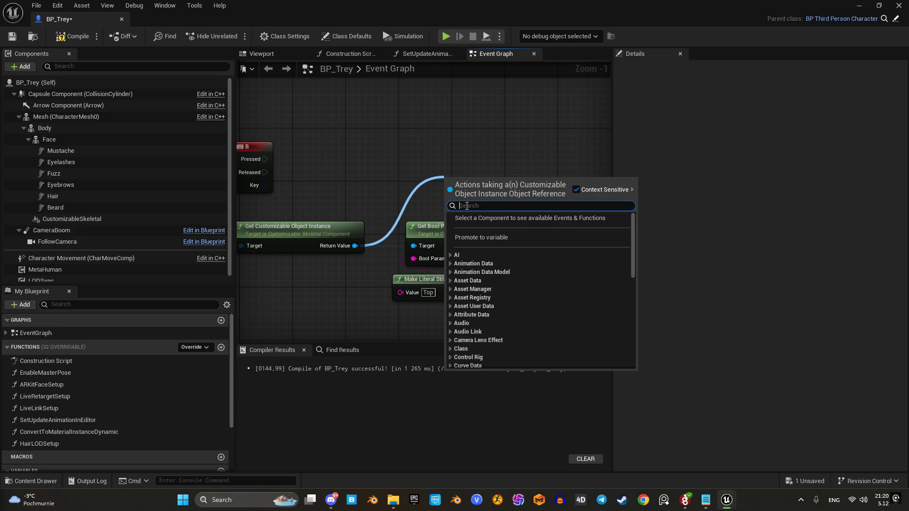
type("set boo")
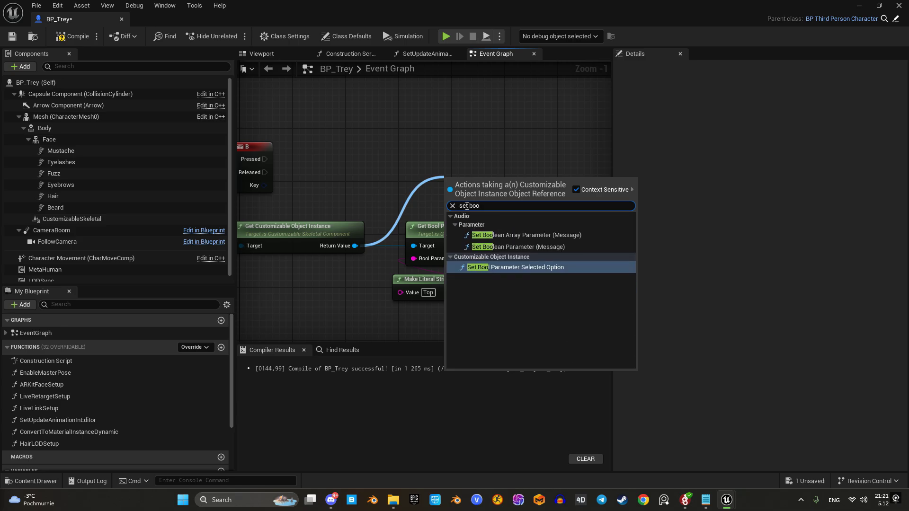
left_click(520, 268)
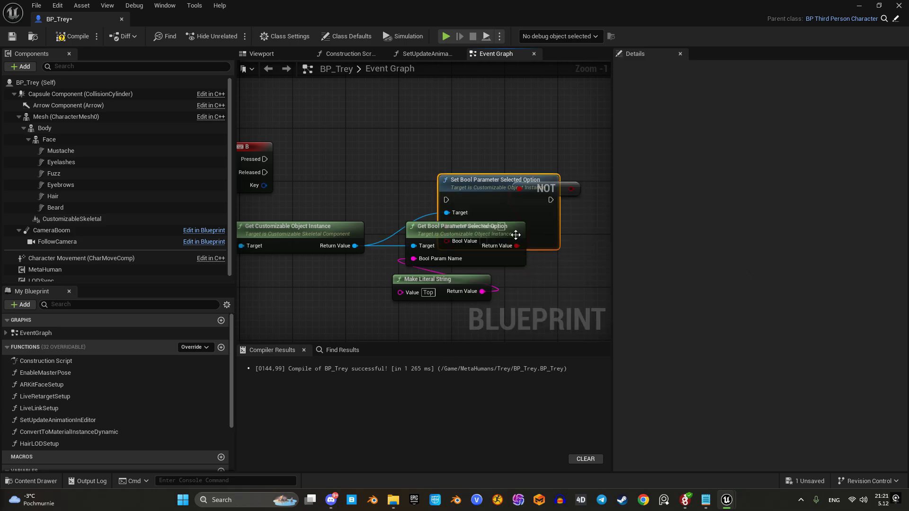
left_click_drag(483, 186, 502, 115)
right_click_drag(477, 185, 511, 209)
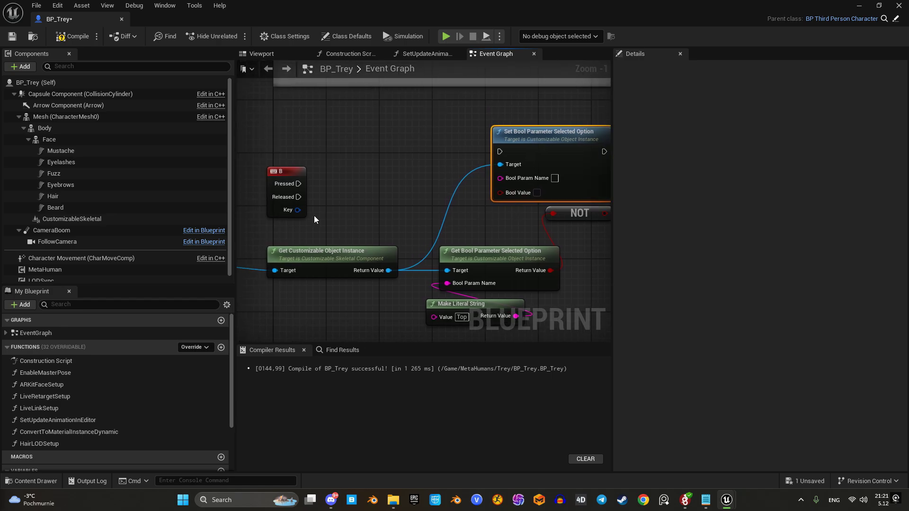
Step: Wire the B event's Pressed output and the NOT result into the Set Bool Parameter node's execution and Bool Value inputs, aligning the nodes
left_click_drag(296, 184, 500, 152)
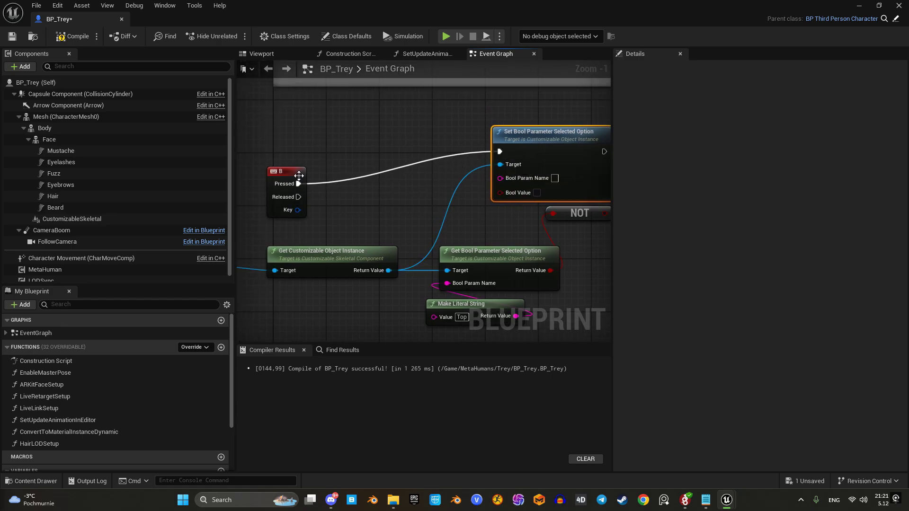
left_click_drag(294, 178, 321, 138)
right_click_drag(451, 212, 345, 199)
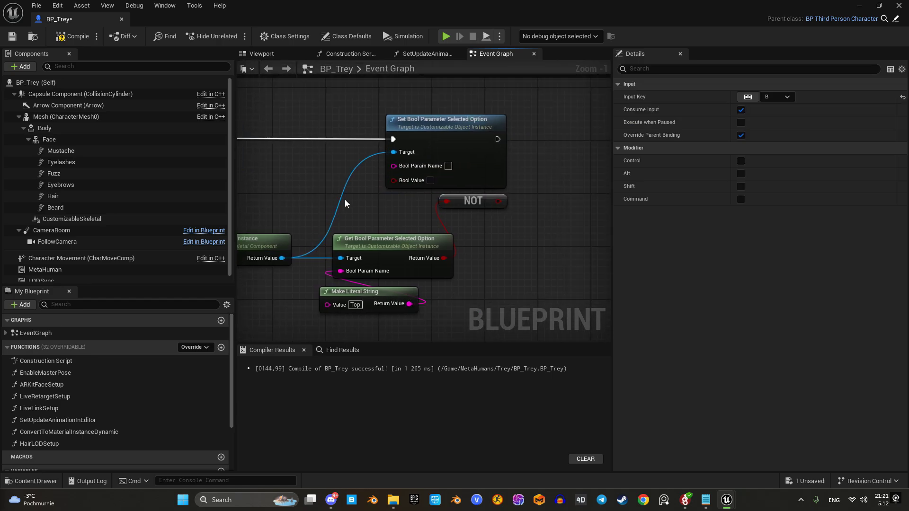
left_click_drag(497, 204, 433, 207)
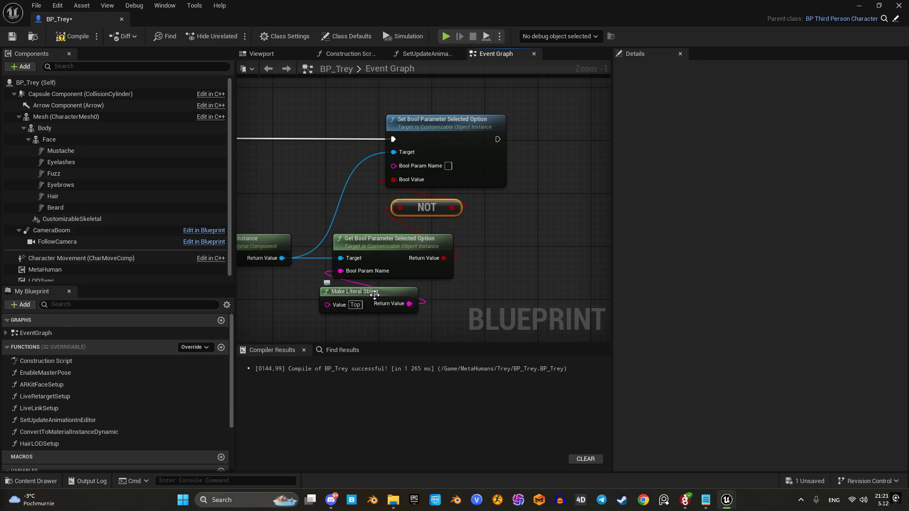
Step: Move the Make Literal String node above Get Customizable Object Instance and wire its Return Value into the Set Bool Parameter node's Bool Param Name
left_click_drag(374, 295, 394, 166)
scroll(516, 220, "down", 2)
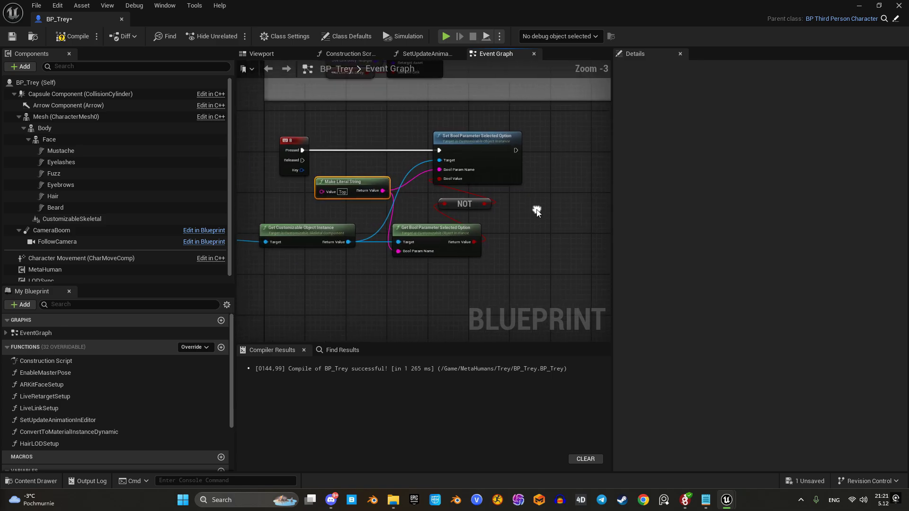
Step: Add an Update Skeletal Mesh Async node from the customizable object instance's Return Value and place it beyond the Get Bool Parameter node
left_click_drag(348, 241, 514, 240)
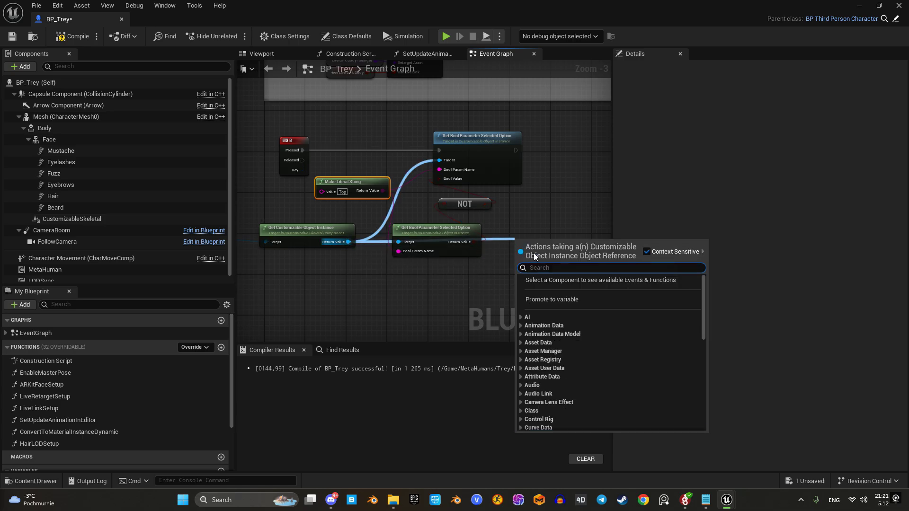
type("u")
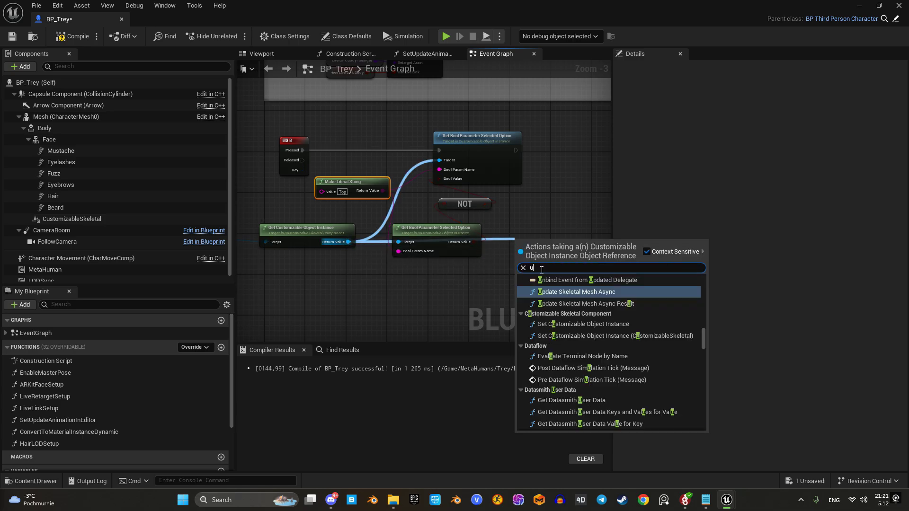
type("pdat")
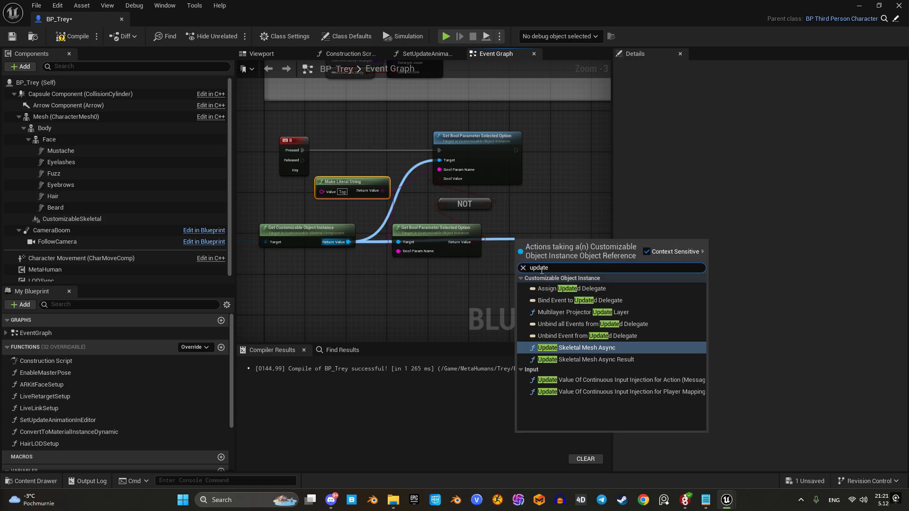
type("e")
left_click(600, 350)
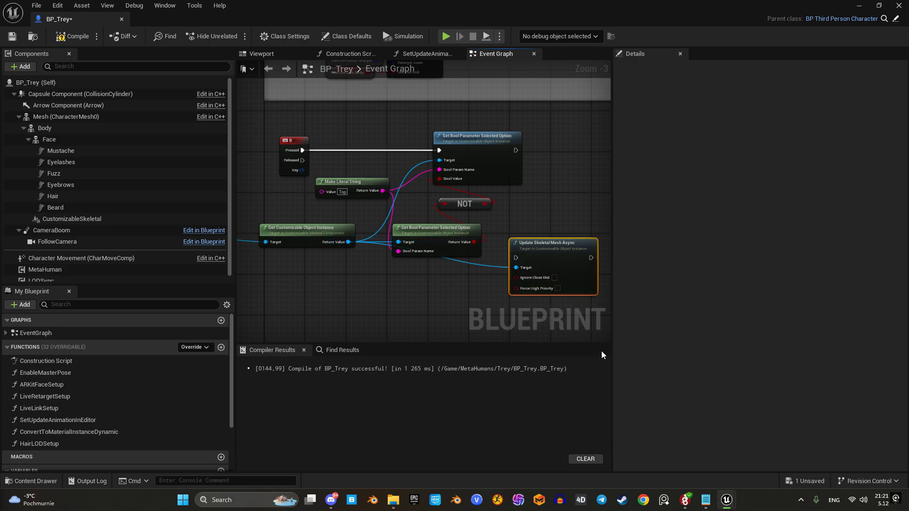
left_click_drag(562, 259, 584, 223)
right_click_drag(552, 183, 478, 196)
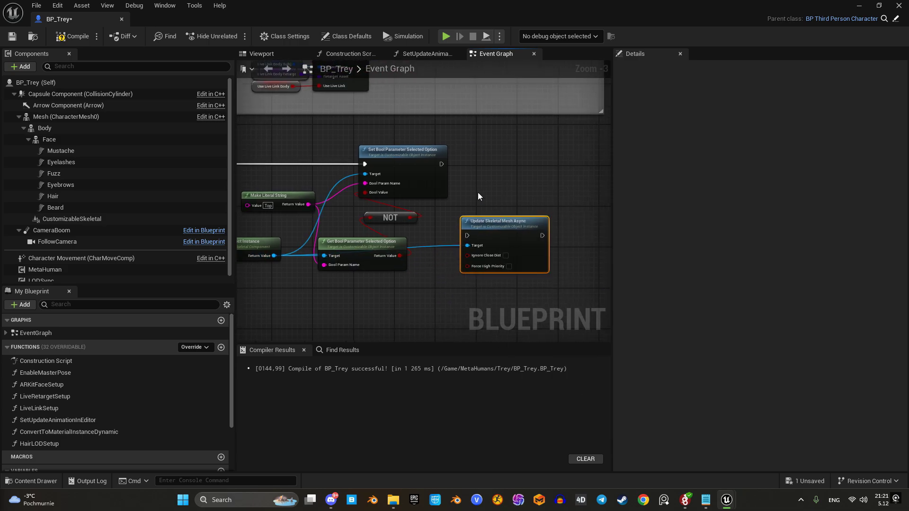
Step: Connect Set Bool Parameter Selected Option's execution output to Update Skeletal Mesh Async, and compile, save and close BP_Trey
left_click_drag(441, 164, 533, 238)
scroll(430, 207, "down", 2)
right_click_drag(430, 207, 502, 224)
scroll(419, 200, "up", 2)
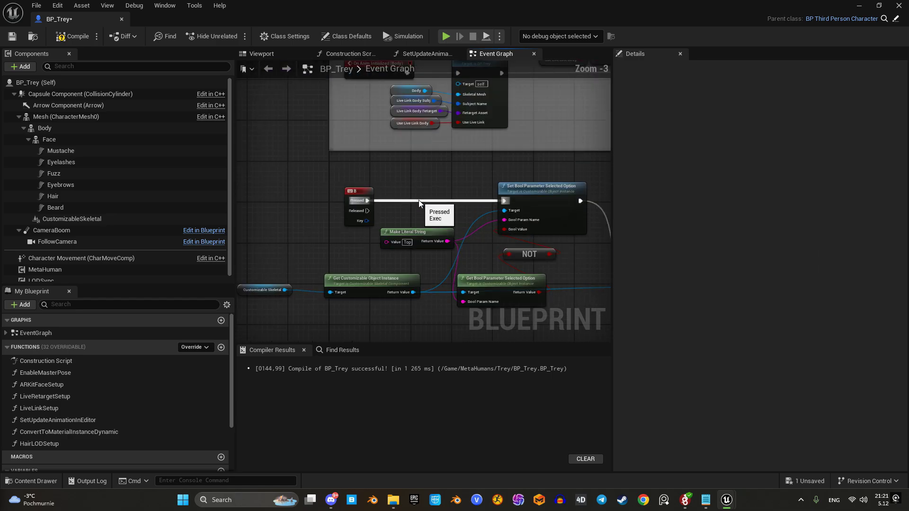
right_click_drag(435, 212, 400, 194)
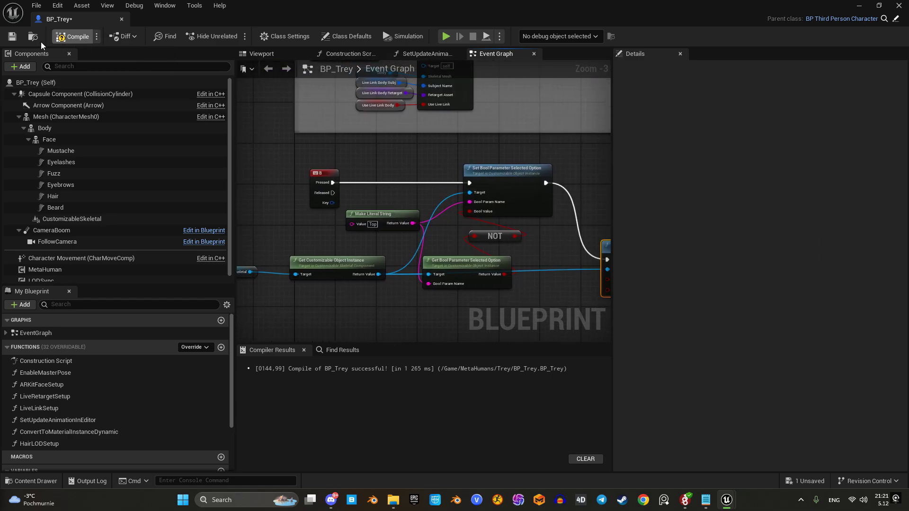
left_click(13, 40)
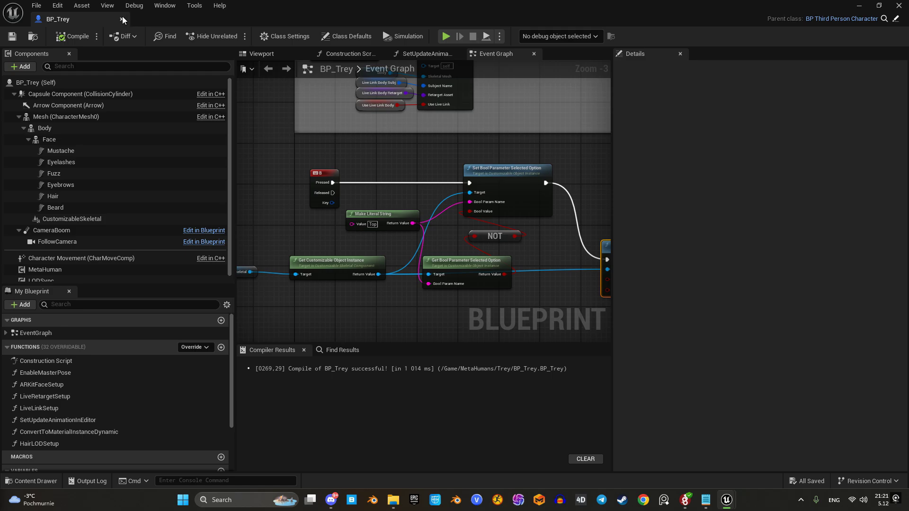
left_click(122, 19)
Step: Start a full-screen play session in ThirdPersonMap and move the character around until he faces the camera
left_click(367, 249)
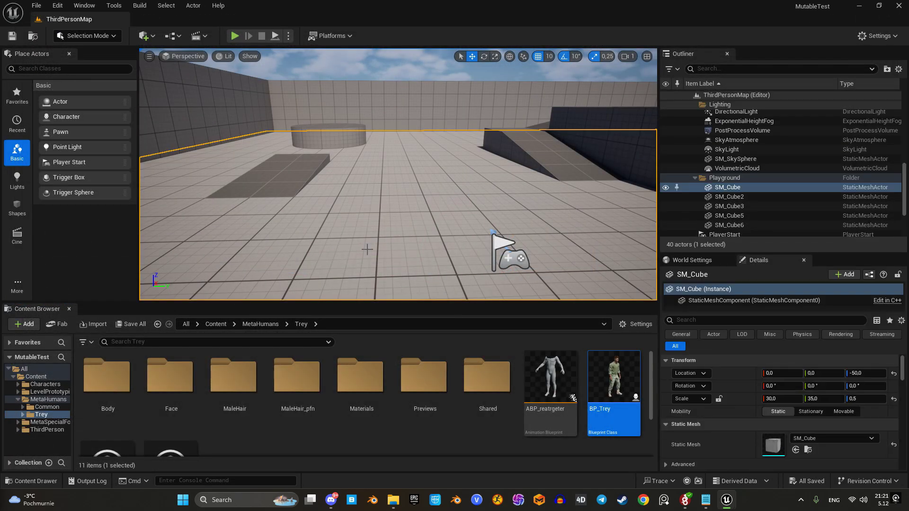
key("F11")
key("alt+p")
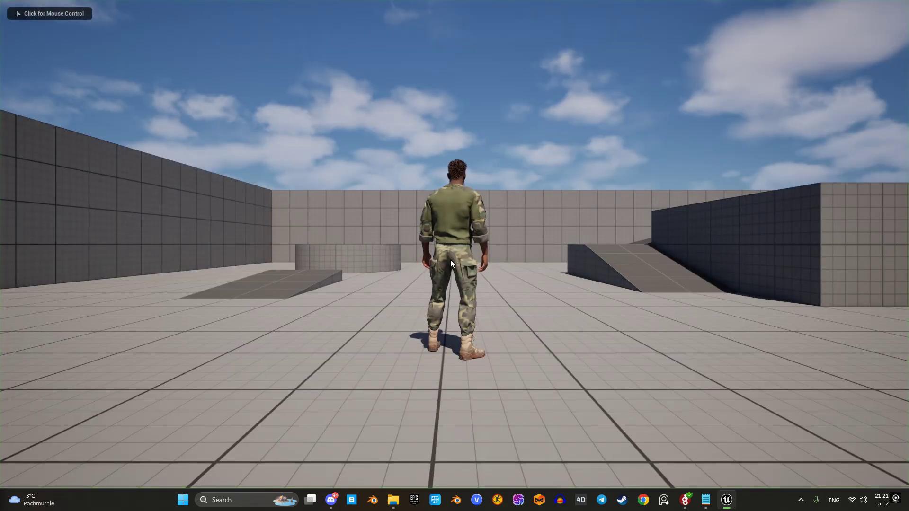
left_click(367, 249)
key("w")
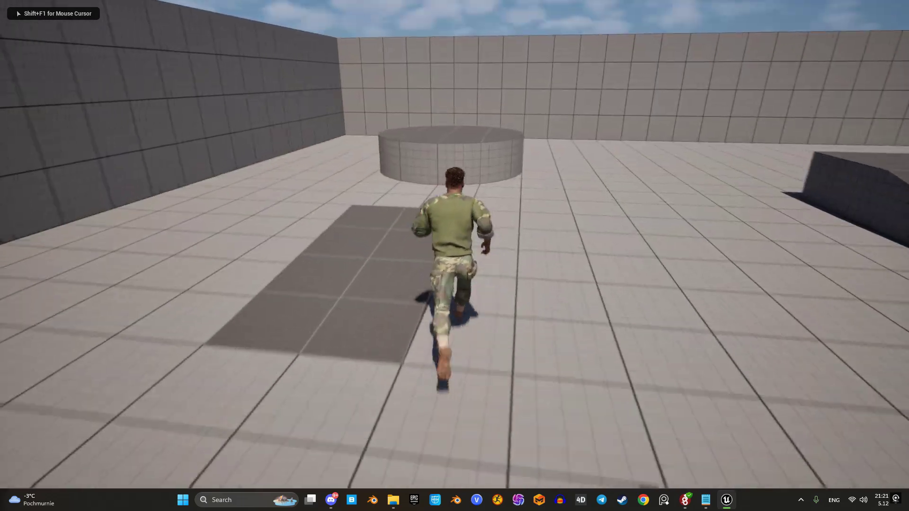
key("d")
key("s")
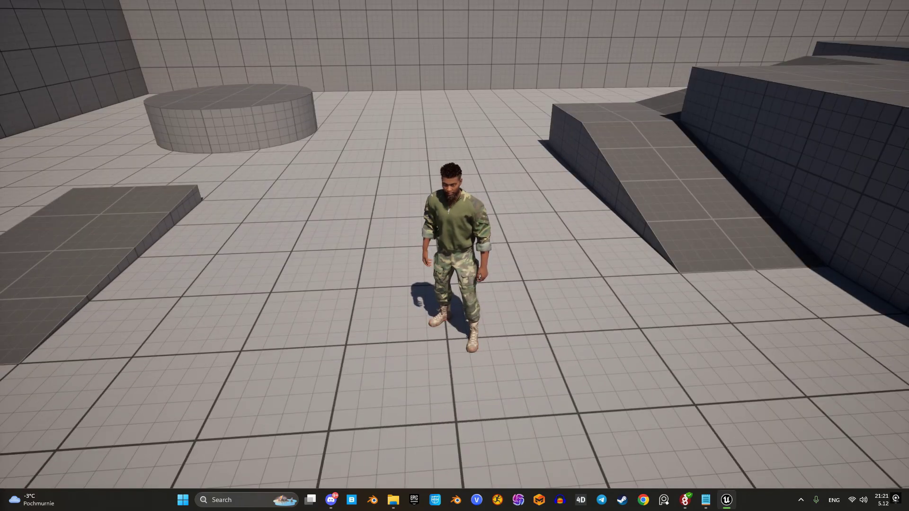
Step: Test toggling the character's top off and on while standing and running, and end the full-screen play session
key("1")
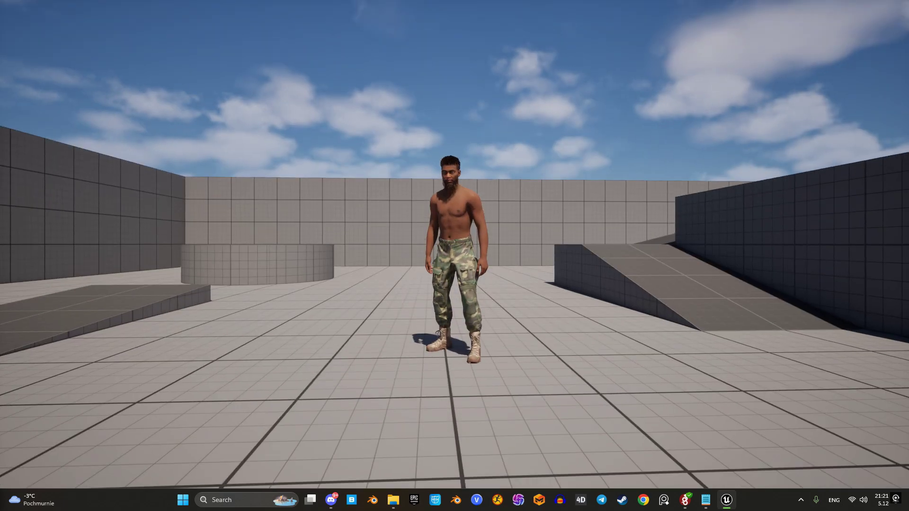
key("1")
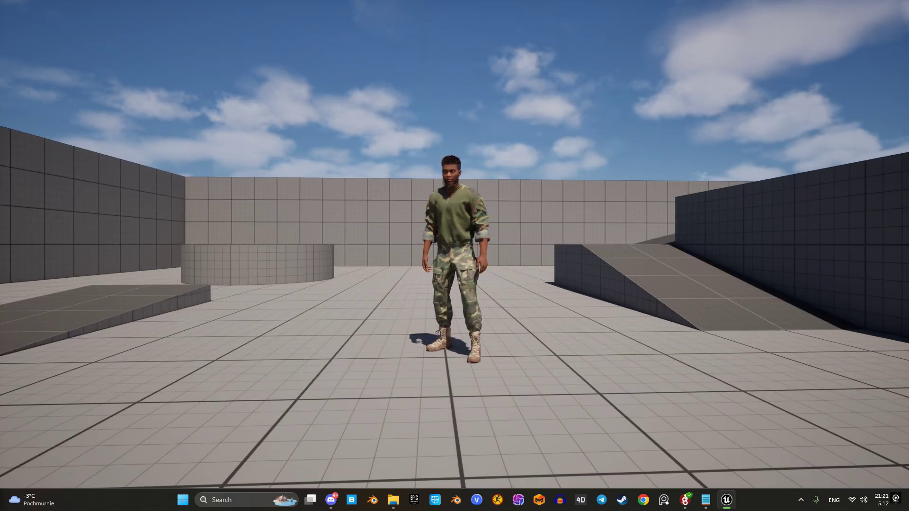
key("1")
key("1")
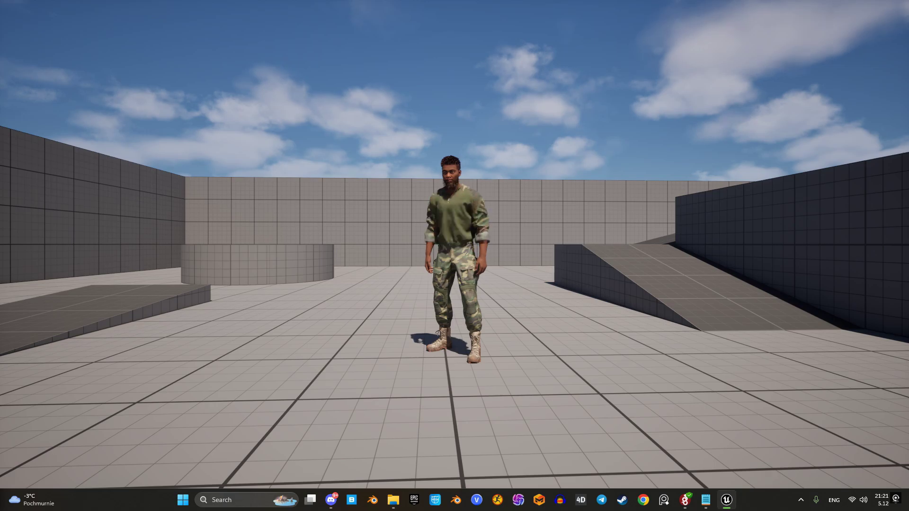
key("w")
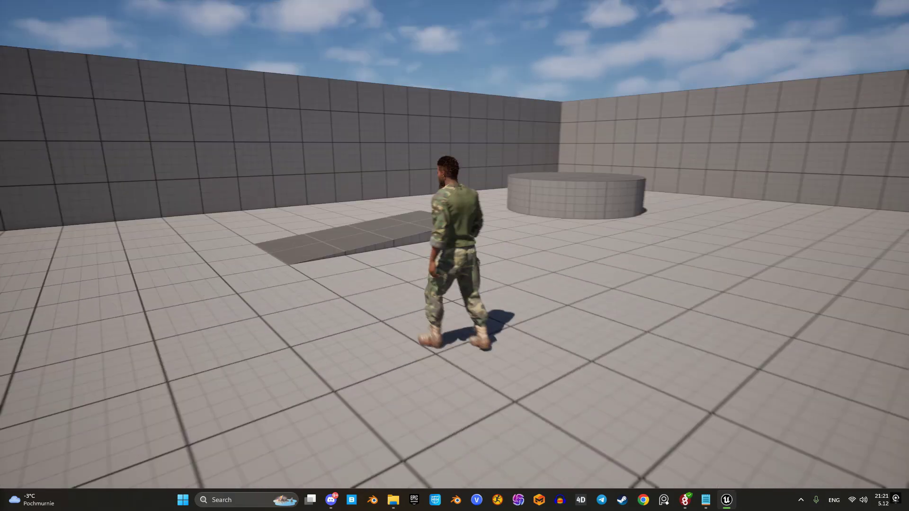
key("1")
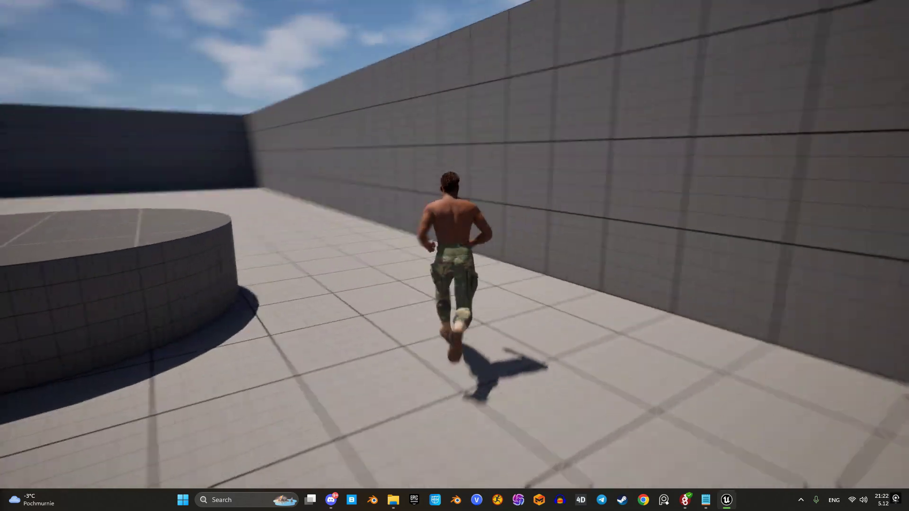
key("1")
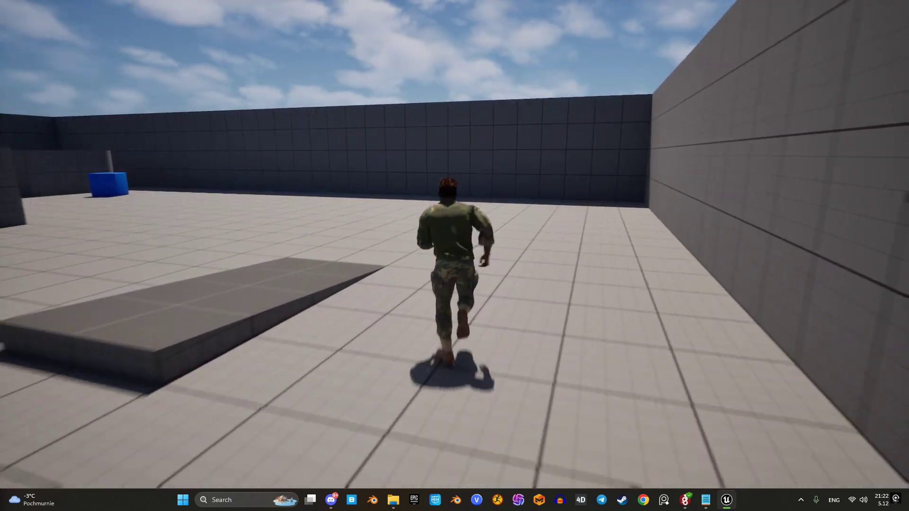
key("3")
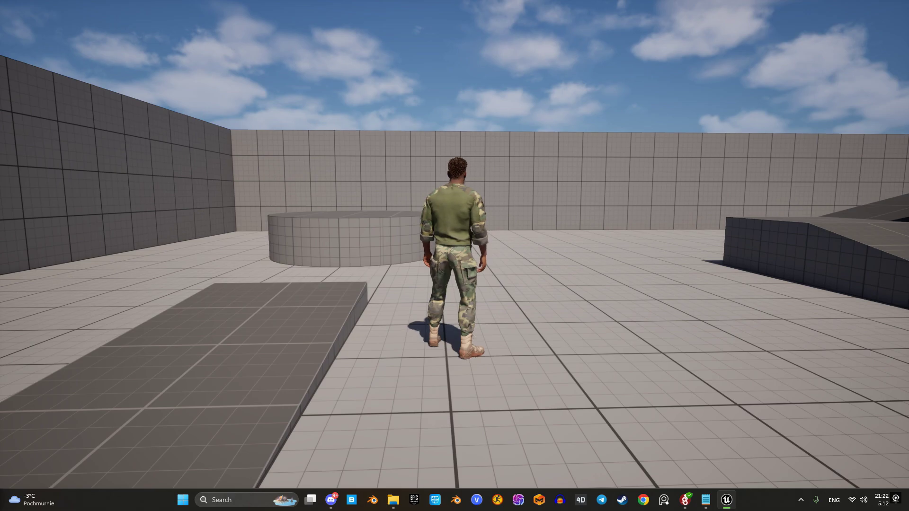
key("d")
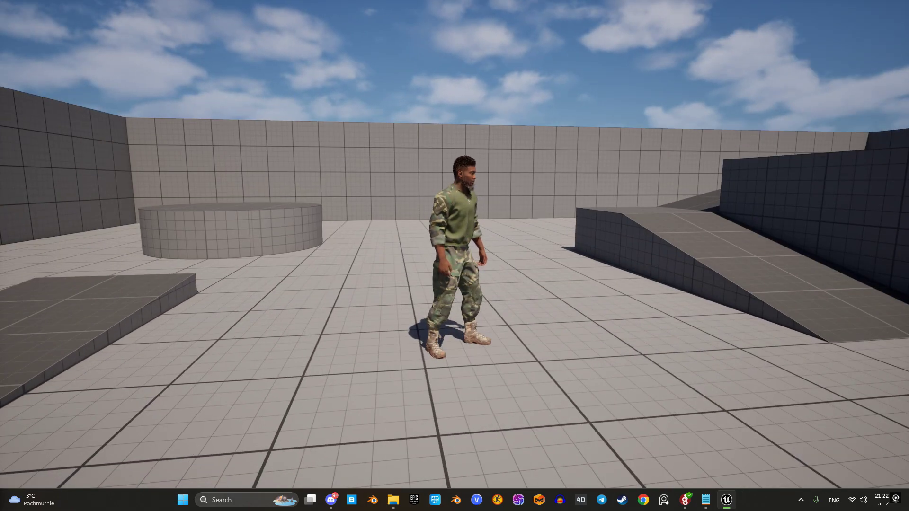
key("Escape")
left_click(213, 268)
key("F11")
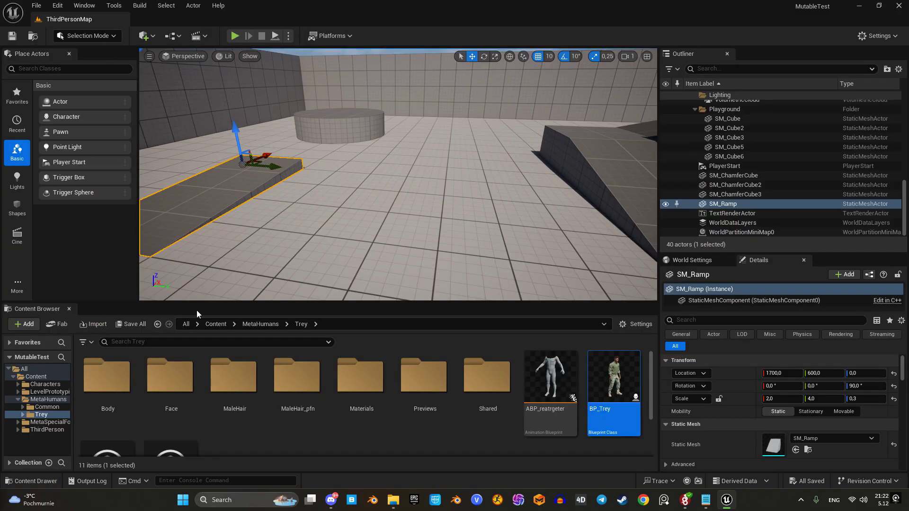
Step: Reopen BP_Trey, set the Make Literal String value to Bottoms, and compile, save and close the blueprint
double_click(598, 388)
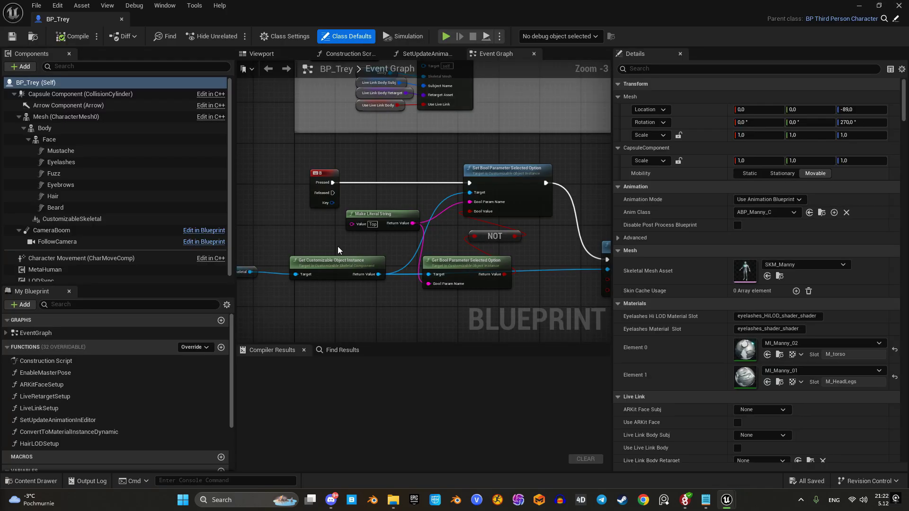
left_click(371, 225)
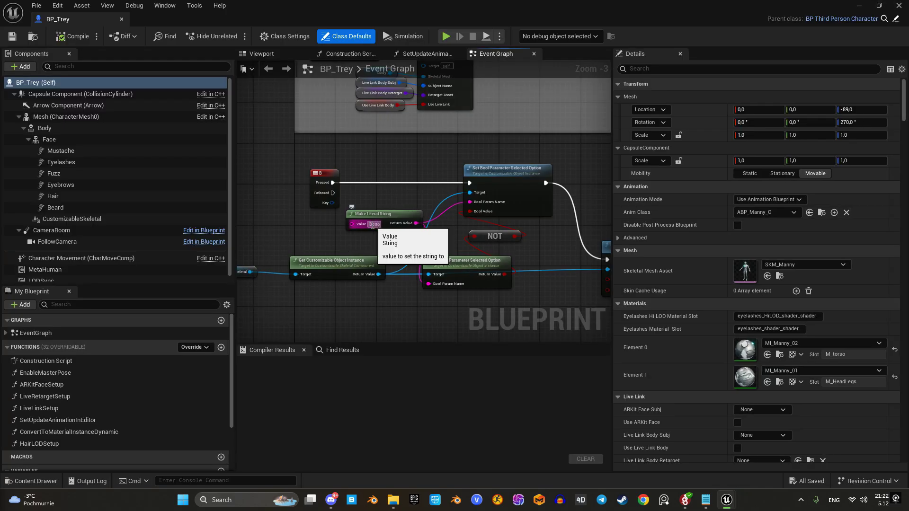
left_click(385, 311)
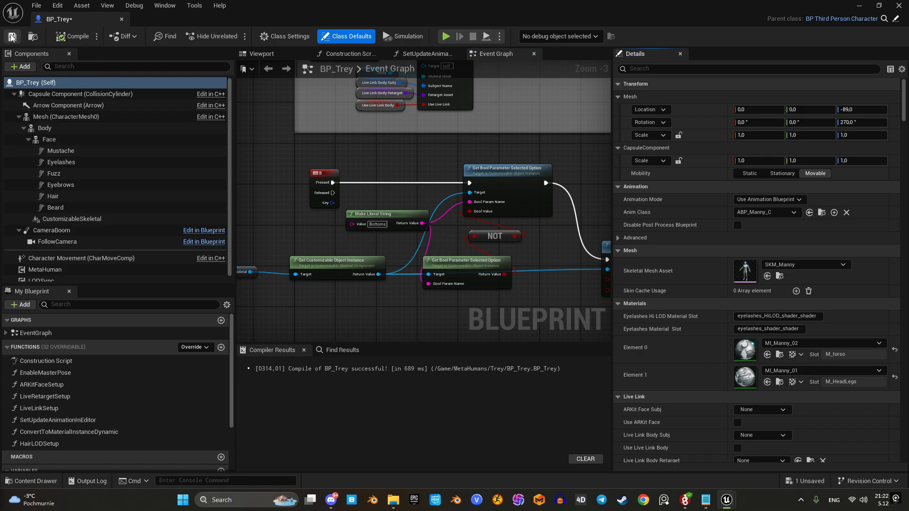
left_click(120, 18)
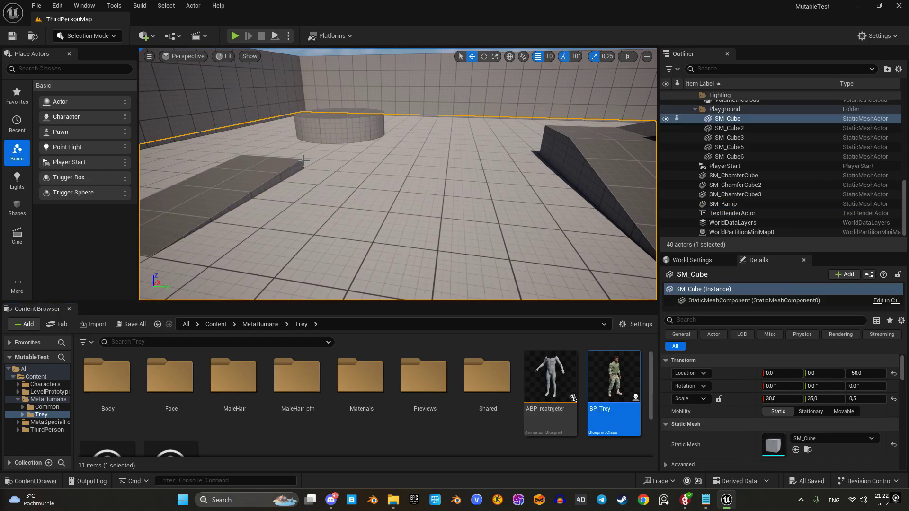
Step: Play the level and test toggling the character's bottoms off and on several times
key("alt+p")
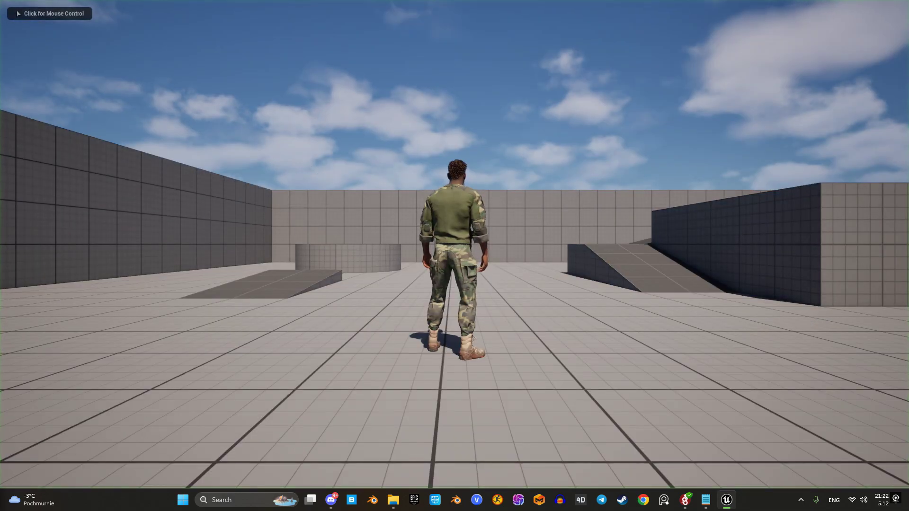
left_click(300, 158)
key("1")
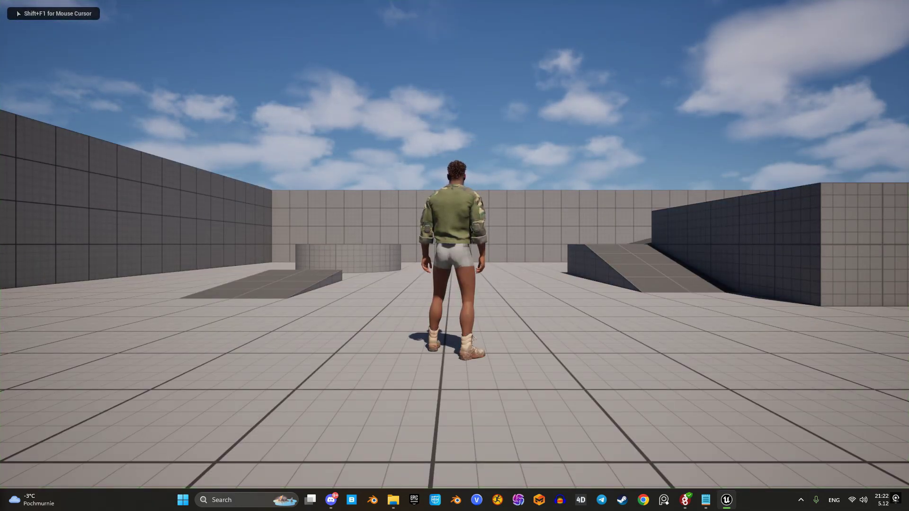
key("1")
key("1")
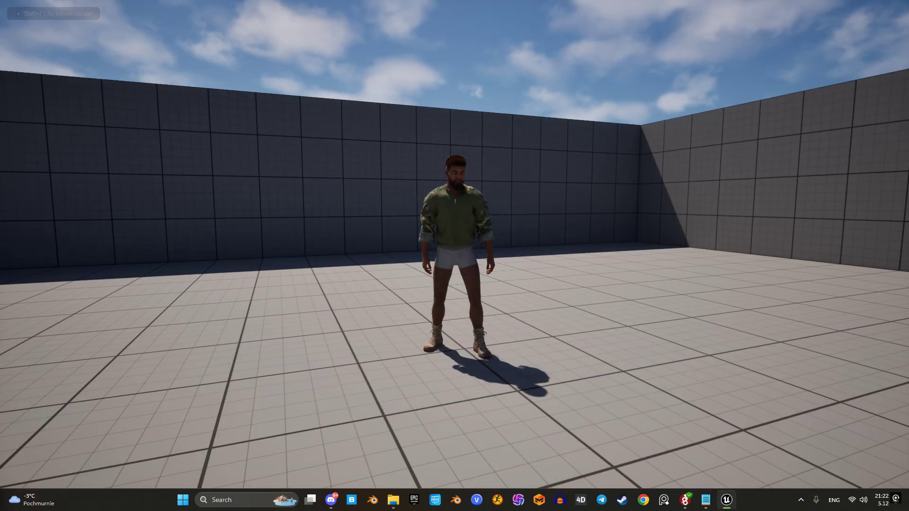
key("1")
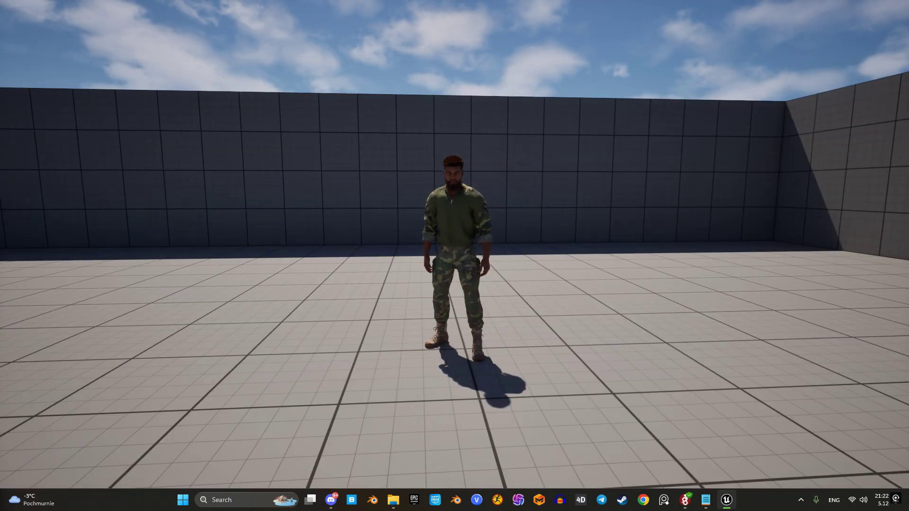